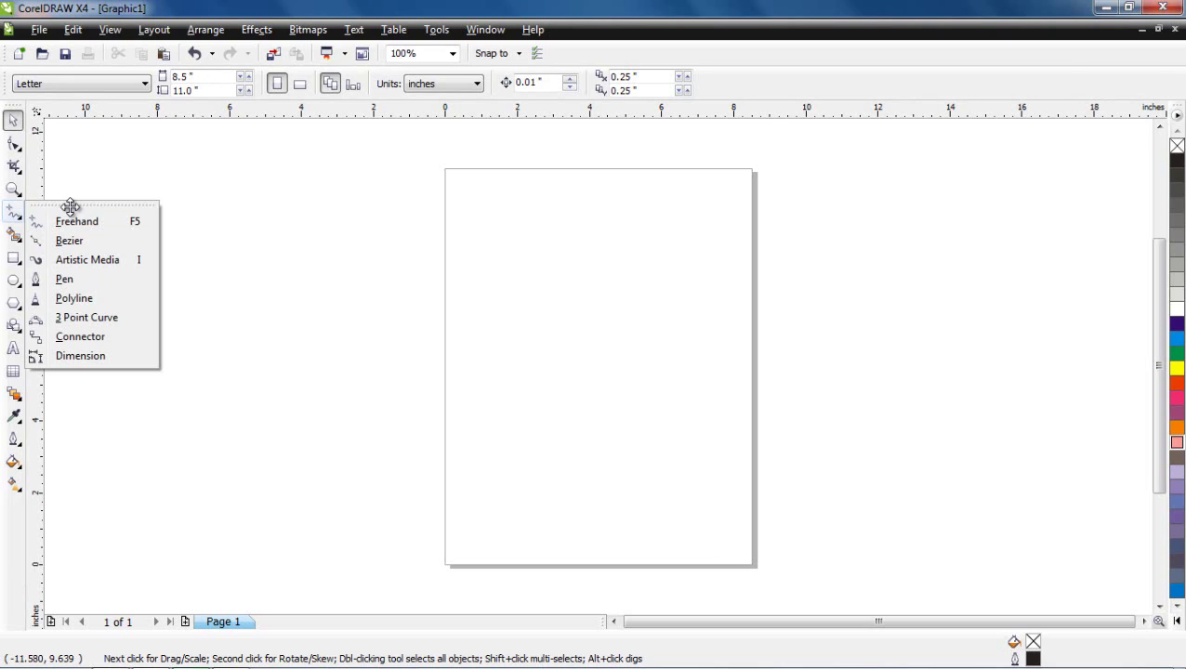
Step: Detach the curve tools flyout as a floating toolbar and activate the Freehand tool
drag(71, 206, 214, 183)
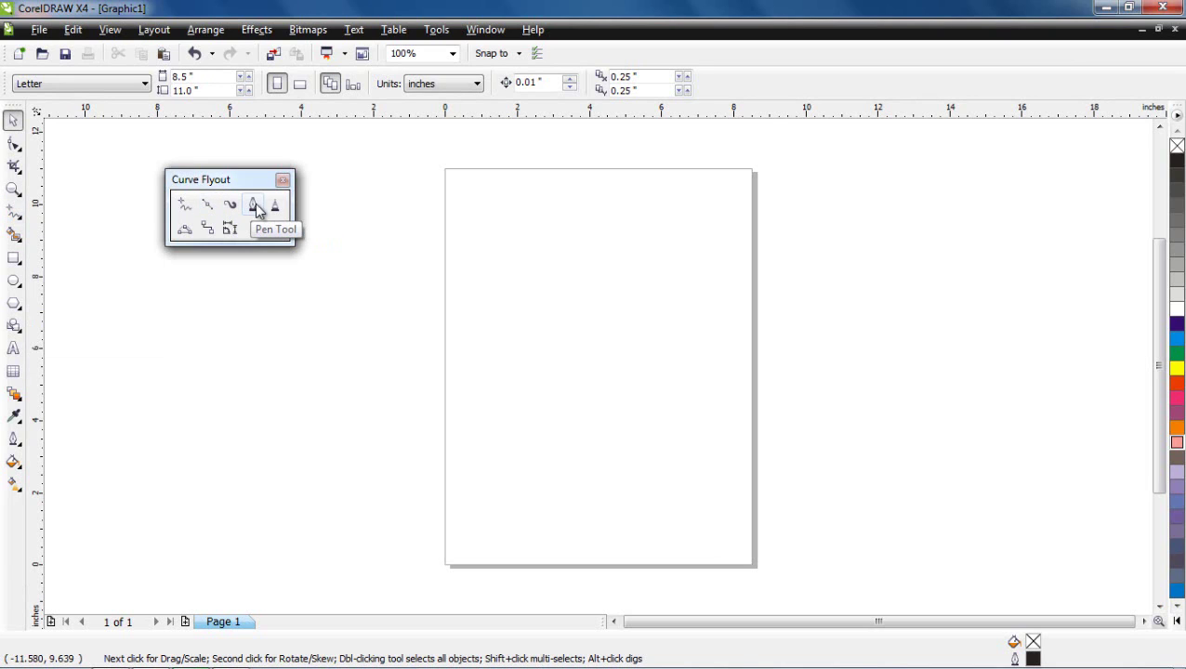
click(184, 207)
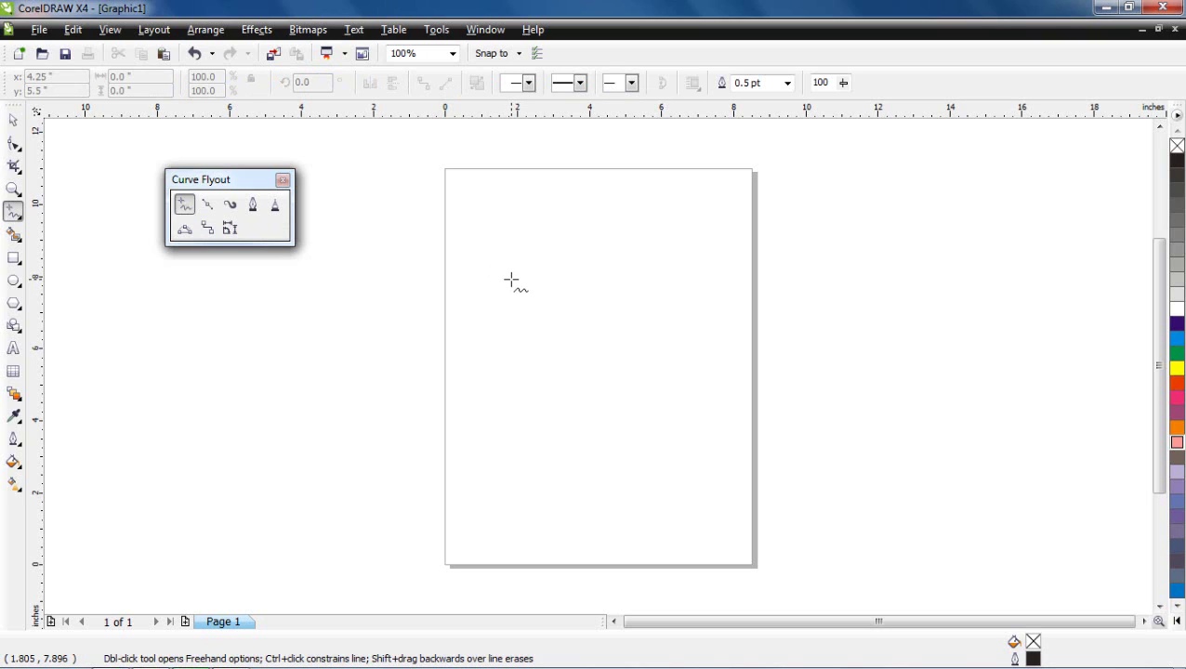
Step: Draw a four-sided Freehand outline of connected segments, about 4.1 by 3.6 inches, on the upper half of the page
click(506, 341)
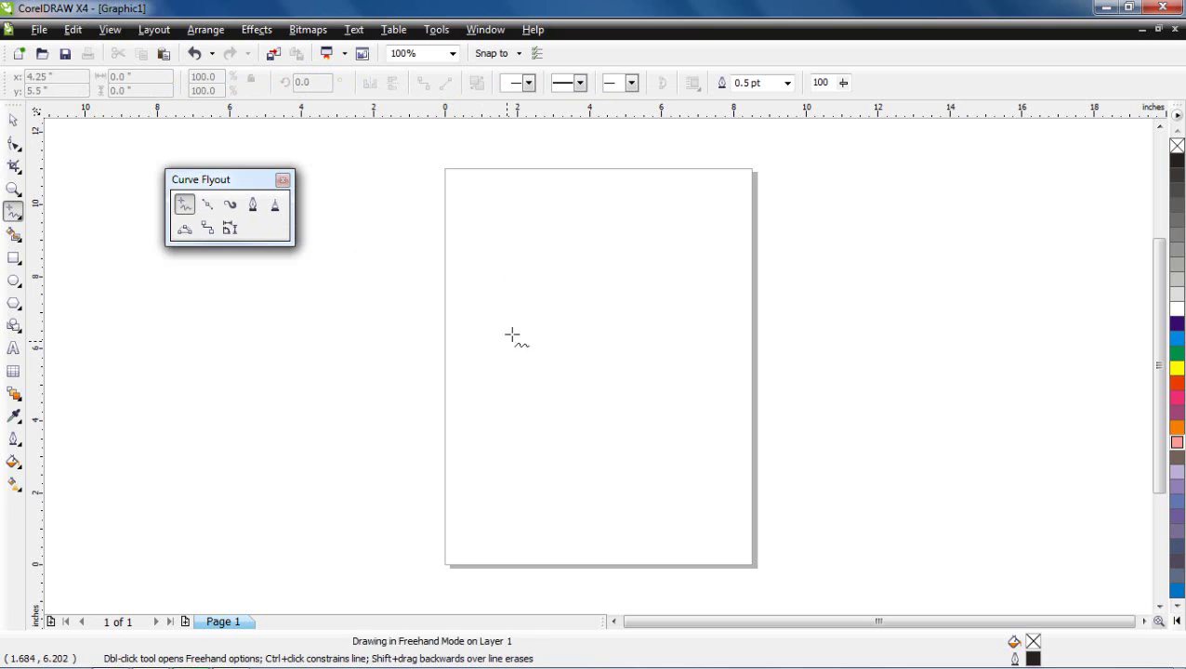
click(562, 238)
click(654, 253)
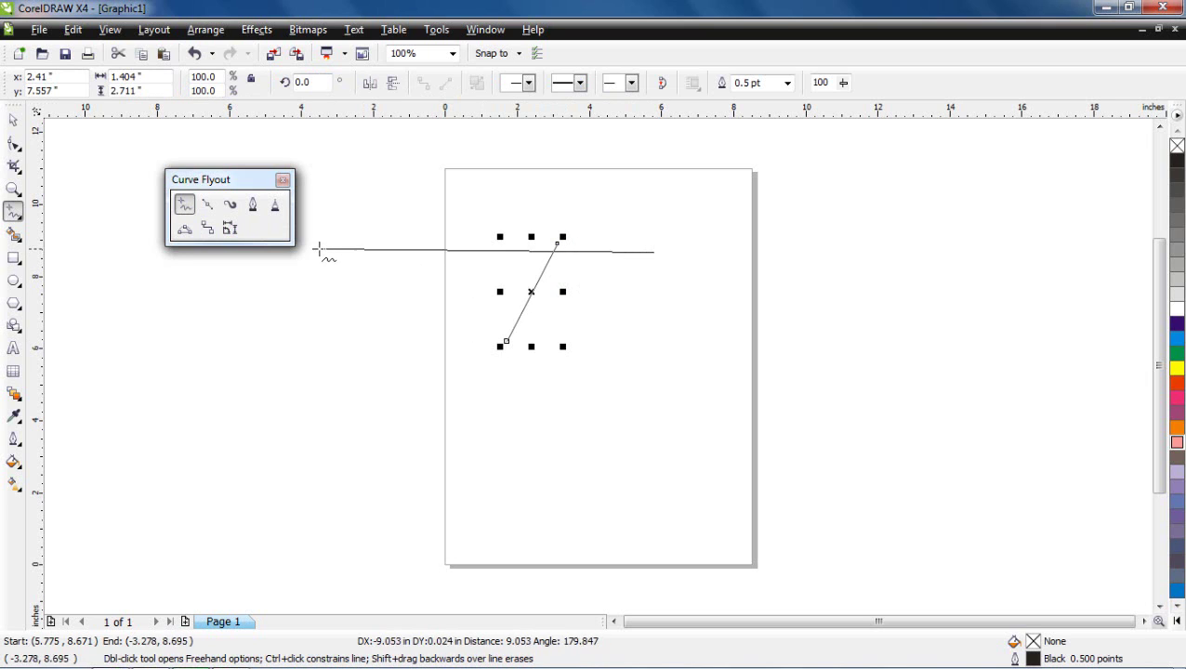
click(561, 250)
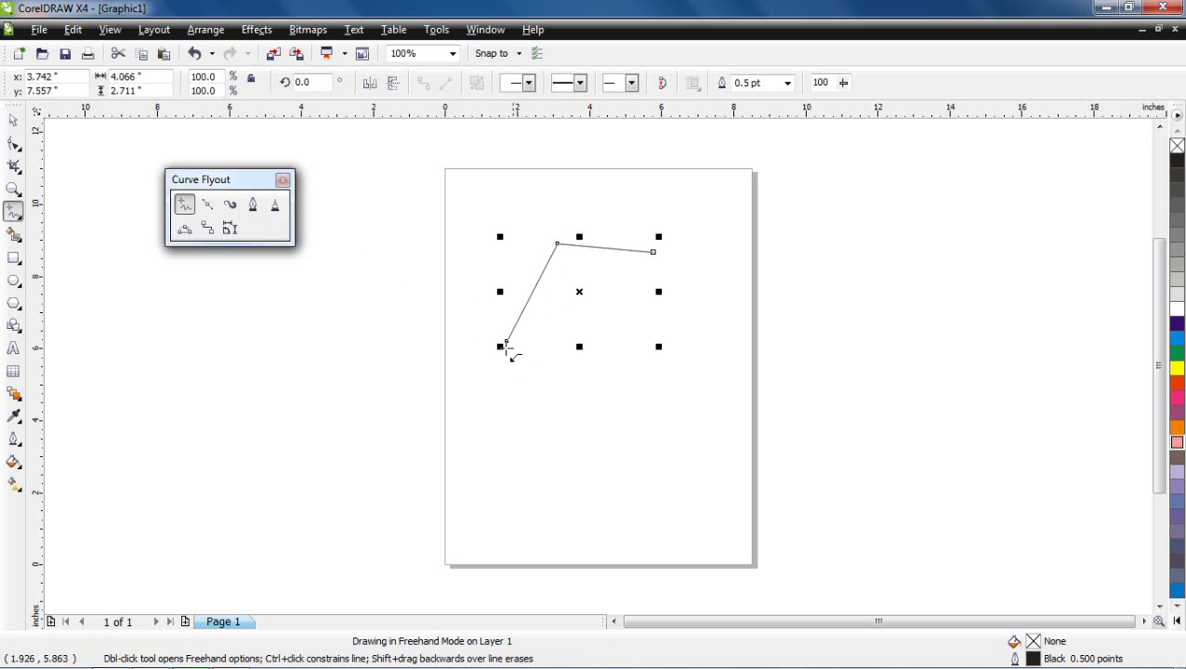
click(506, 341)
click(639, 359)
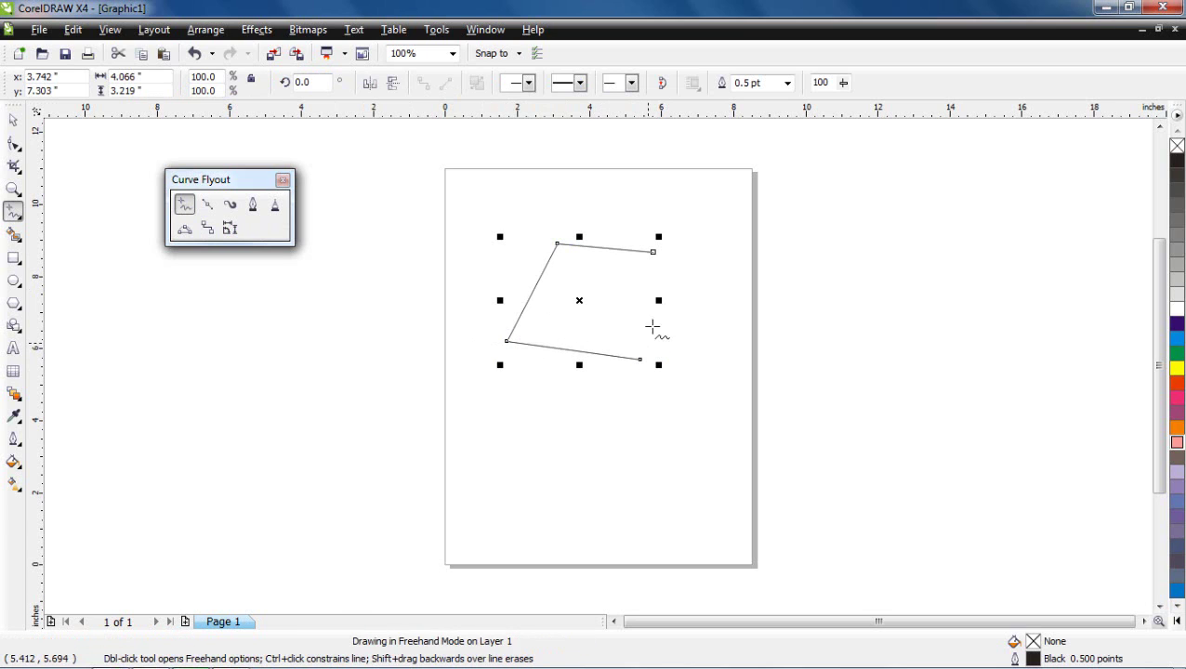
click(656, 254)
click(637, 358)
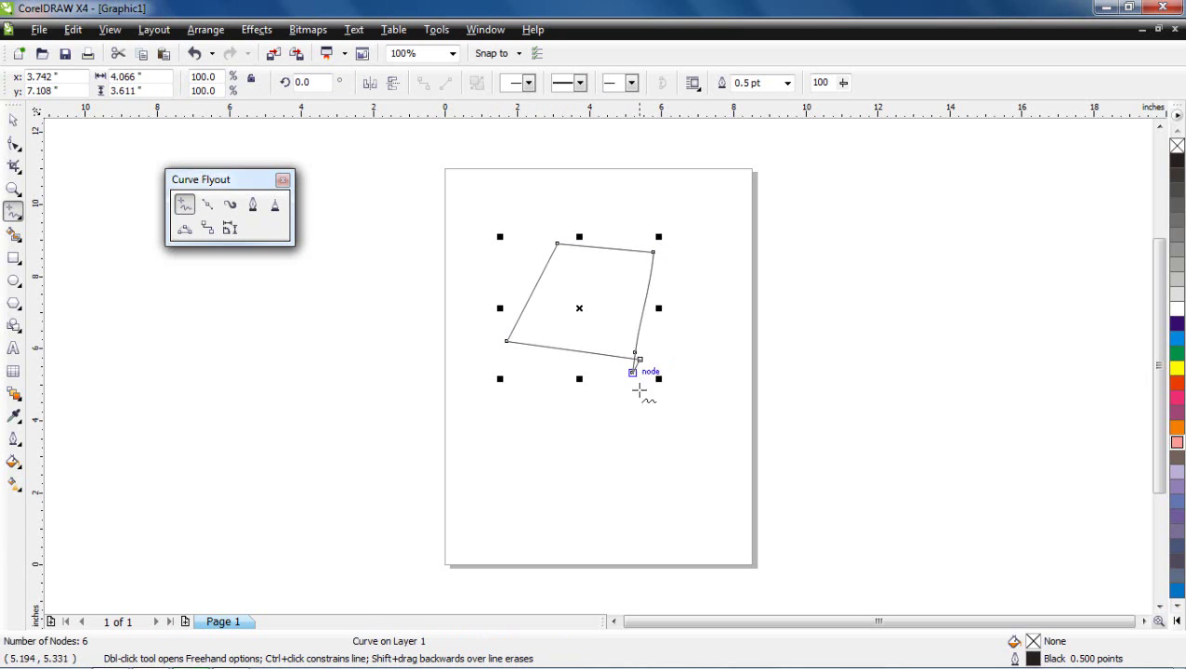
Step: Delete the four-sided outline from the page
click(11, 120)
click(639, 389)
click(634, 367)
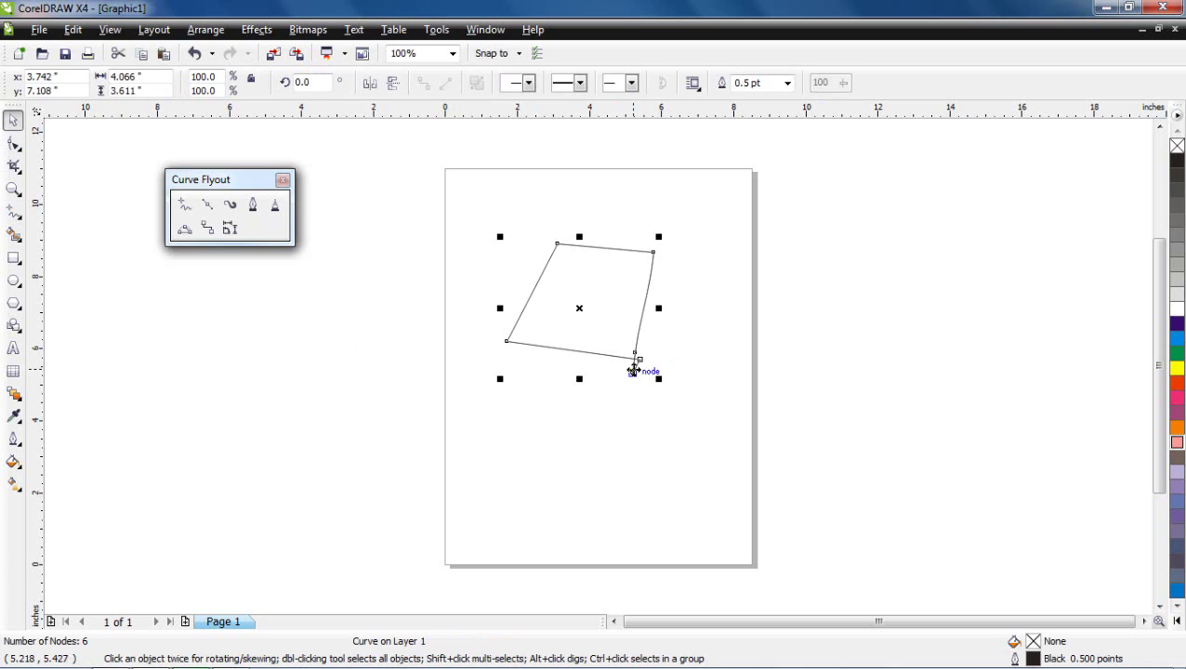
key(Delete)
Step: Draw a Freehand spiral curve about 2.5 by 2.5 inches on the upper half of the page and delete it
click(184, 204)
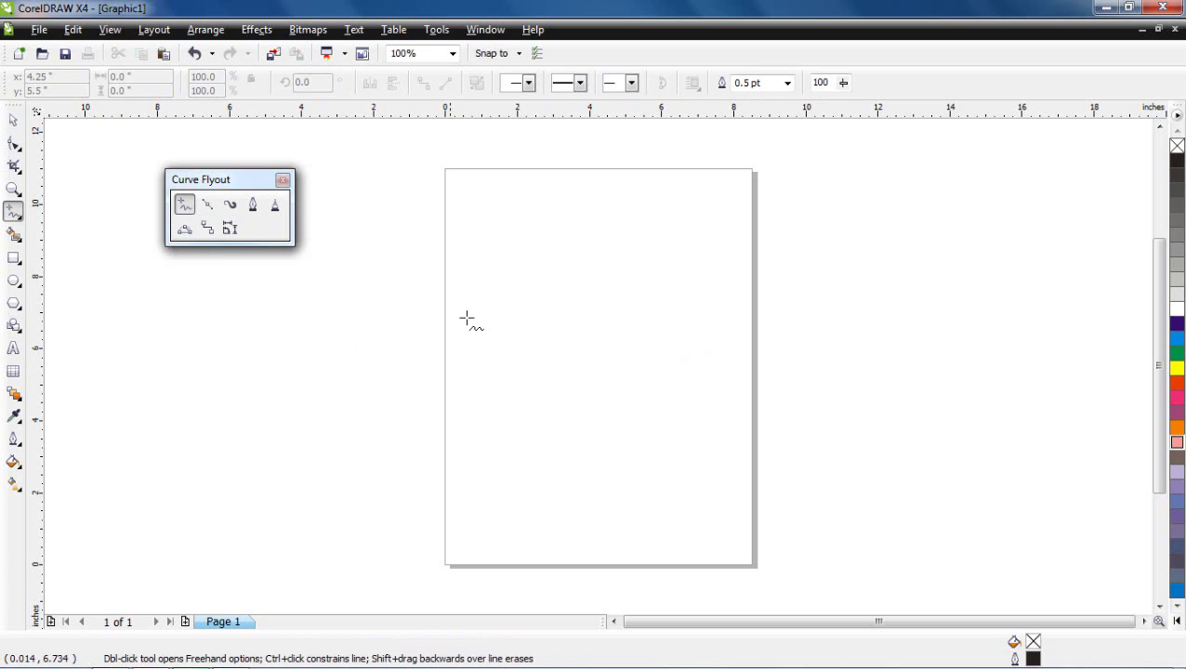
mouse_move(503, 331)
mouse_down()
mouse_move(523, 253)
mouse_move(573, 246)
mouse_move(557, 287)
mouse_move(534, 251)
mouse_move(518, 276)
mouse_move(521, 301)
mouse_move(565, 310)
mouse_move(591, 291)
mouse_move(589, 326)
mouse_up()
click(13, 120)
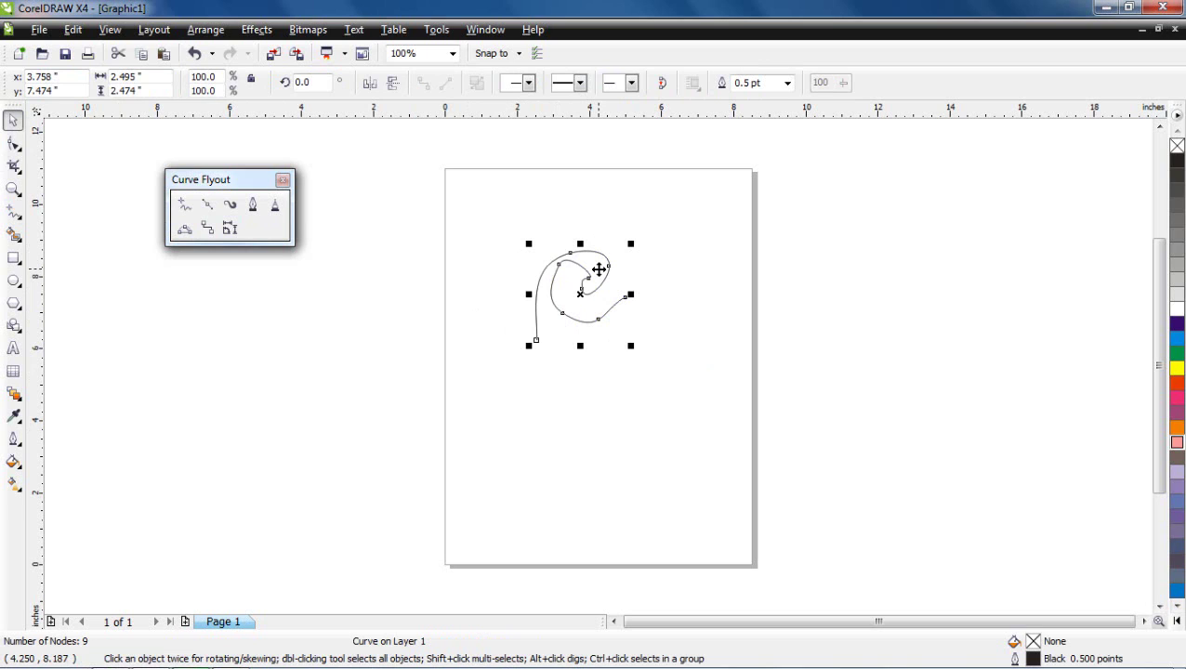
key(Delete)
Step: Draw a closed, rounded Freehand shape about 3.8 by 4.2 inches and fill it with Purple
click(184, 204)
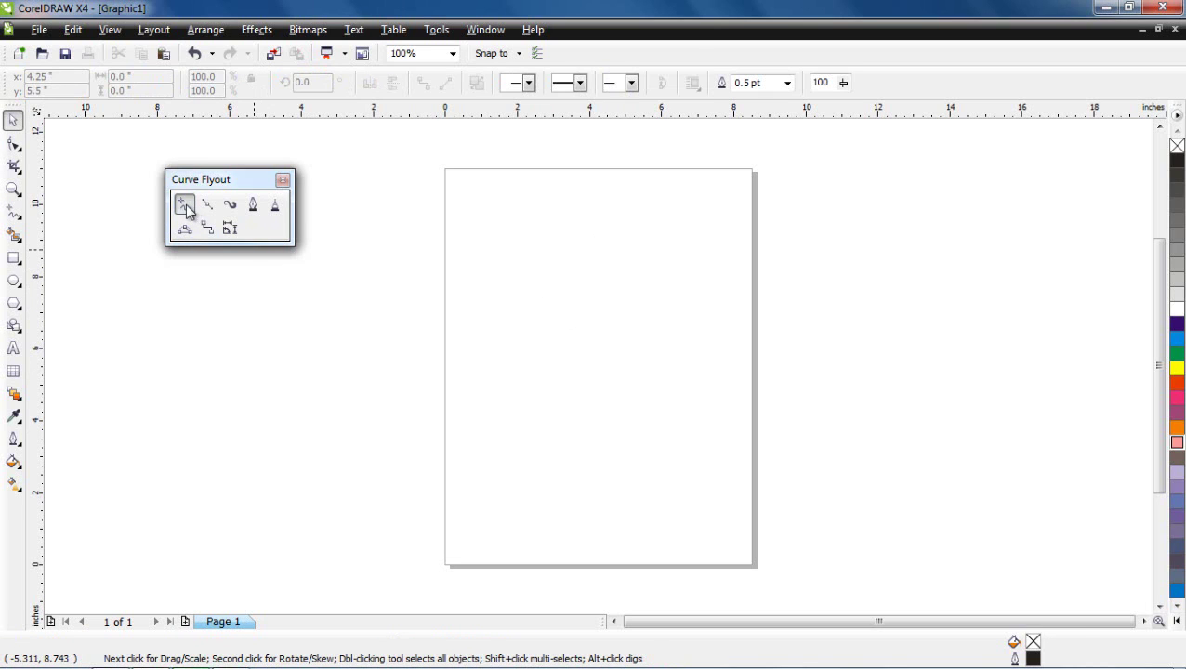
mouse_move(525, 343)
mouse_down()
mouse_move(542, 248)
mouse_move(578, 237)
mouse_move(644, 272)
mouse_move(655, 321)
mouse_move(644, 364)
mouse_move(612, 386)
mouse_move(578, 388)
mouse_move(526, 343)
mouse_up()
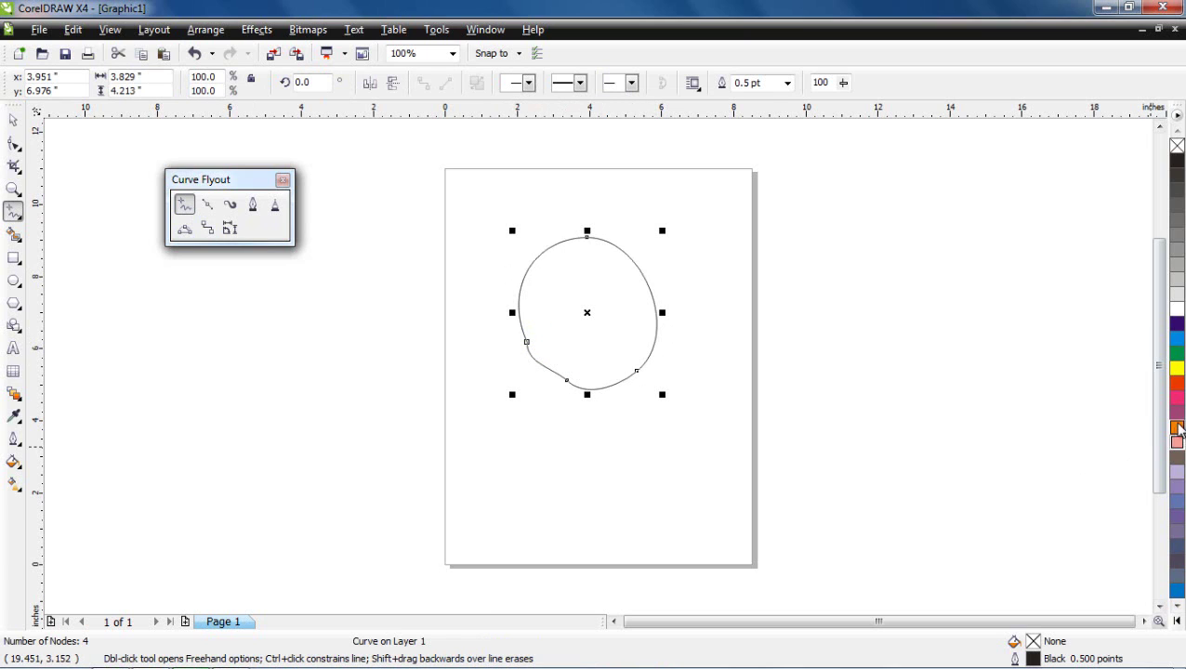
click(1177, 413)
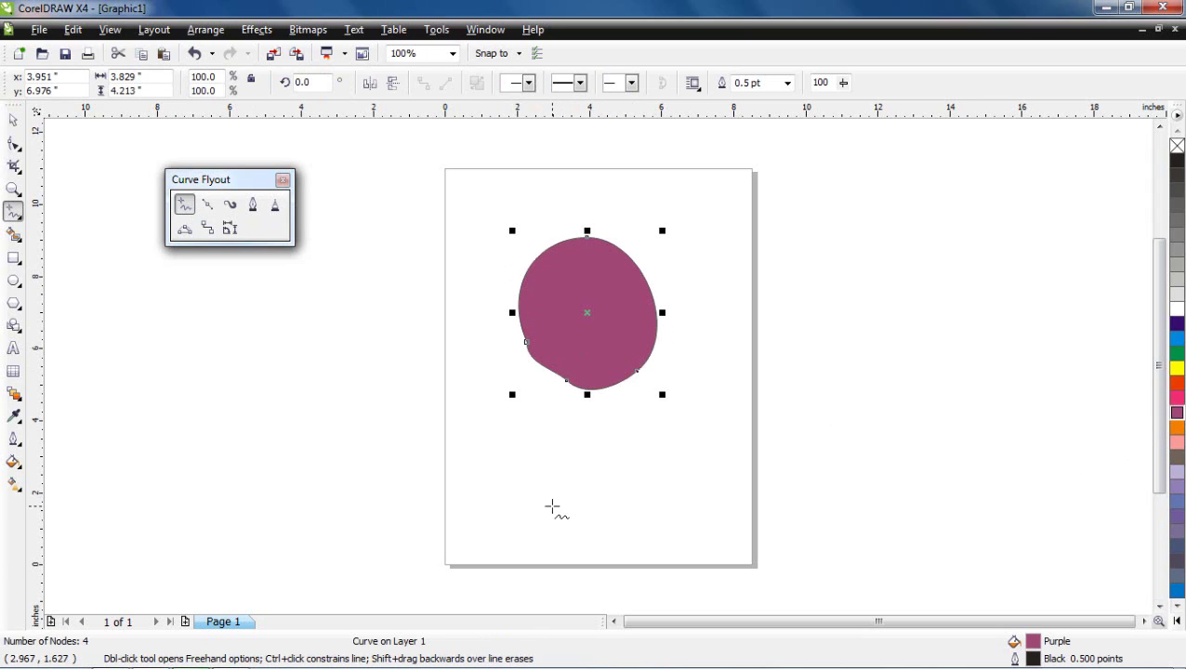
Step: Draw an unclosed Freehand outline about 4.0 by 2.9 inches below the purple shape and apply an Orange fill
mouse_move(552, 507)
mouse_down()
mouse_move(540, 476)
mouse_move(578, 441)
mouse_move(642, 438)
mouse_move(676, 457)
mouse_move(680, 499)
mouse_move(623, 539)
mouse_move(553, 505)
mouse_up()
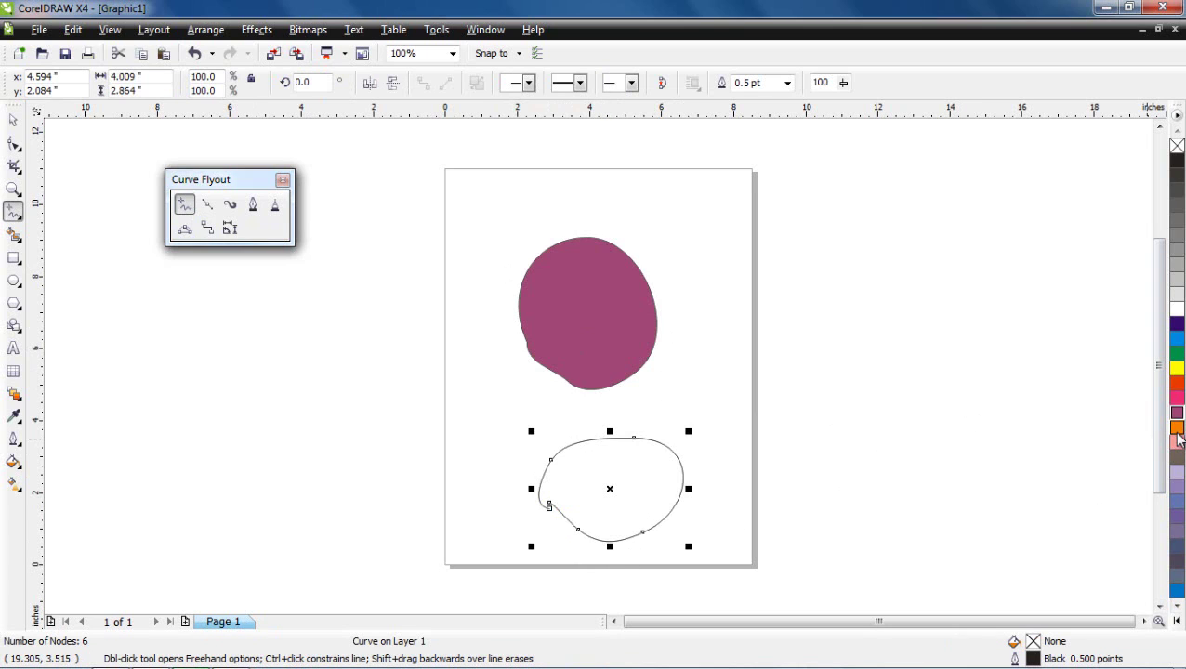
click(1176, 430)
Step: Delete the unclosed outline below the purple shape
key(space)
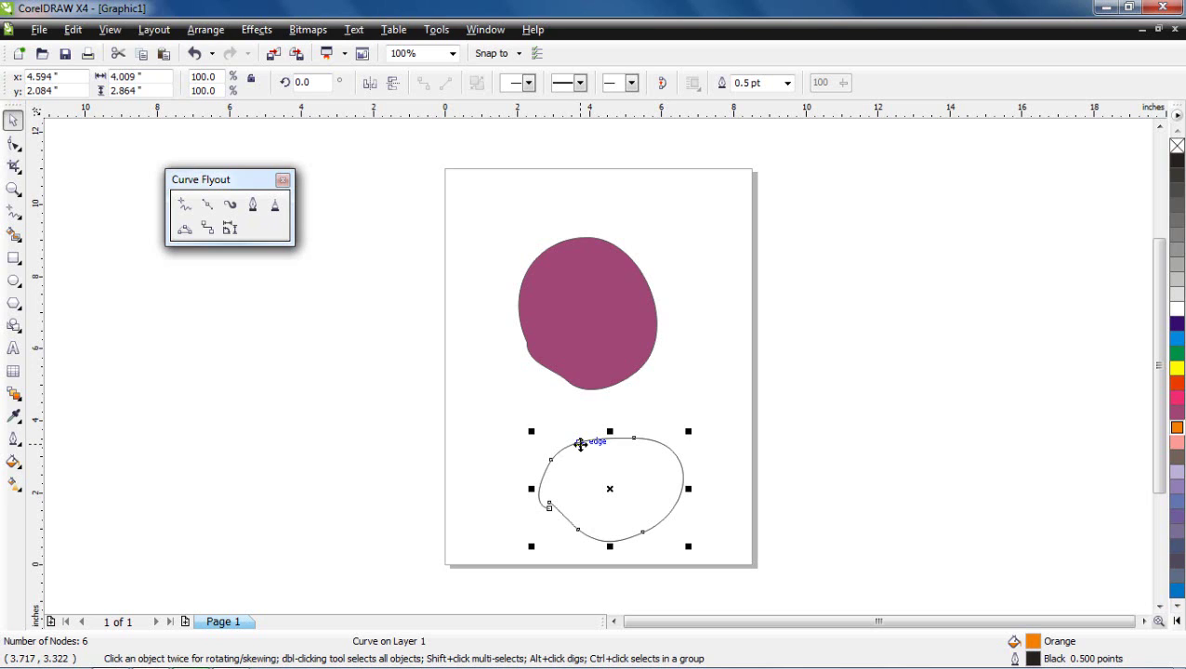
click(580, 446)
key(Delete)
Step: Move the purple shape slightly down and left, and reshape its upper curve by adjusting the top node and its handle
click(556, 352)
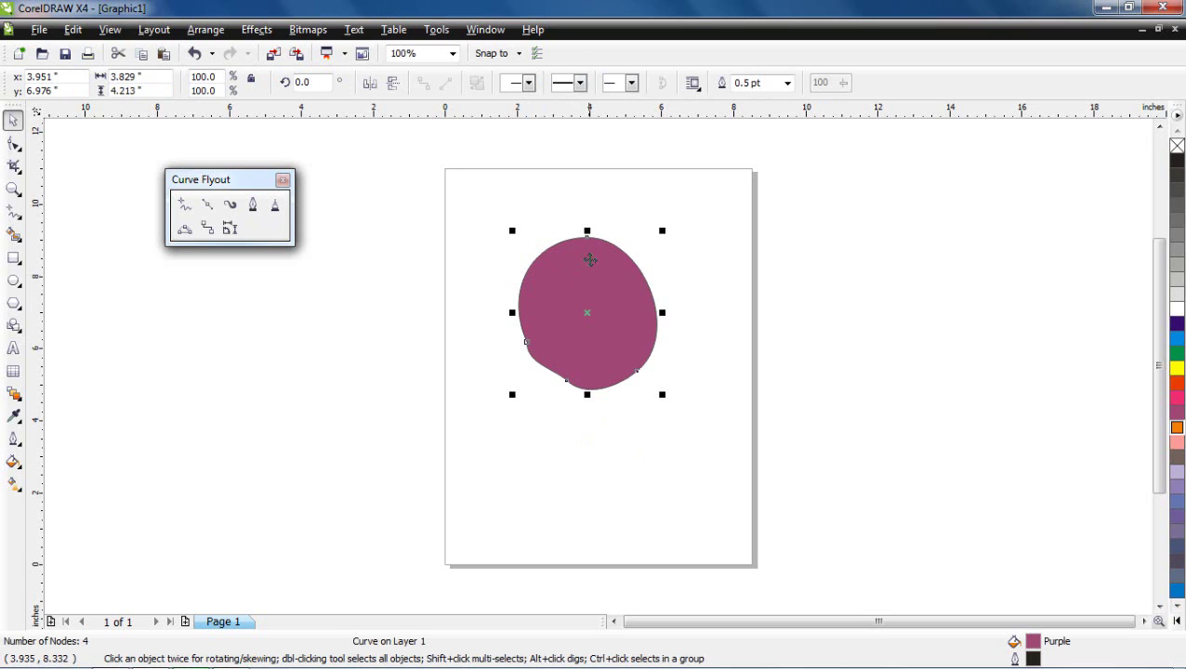
drag(587, 256, 580, 268)
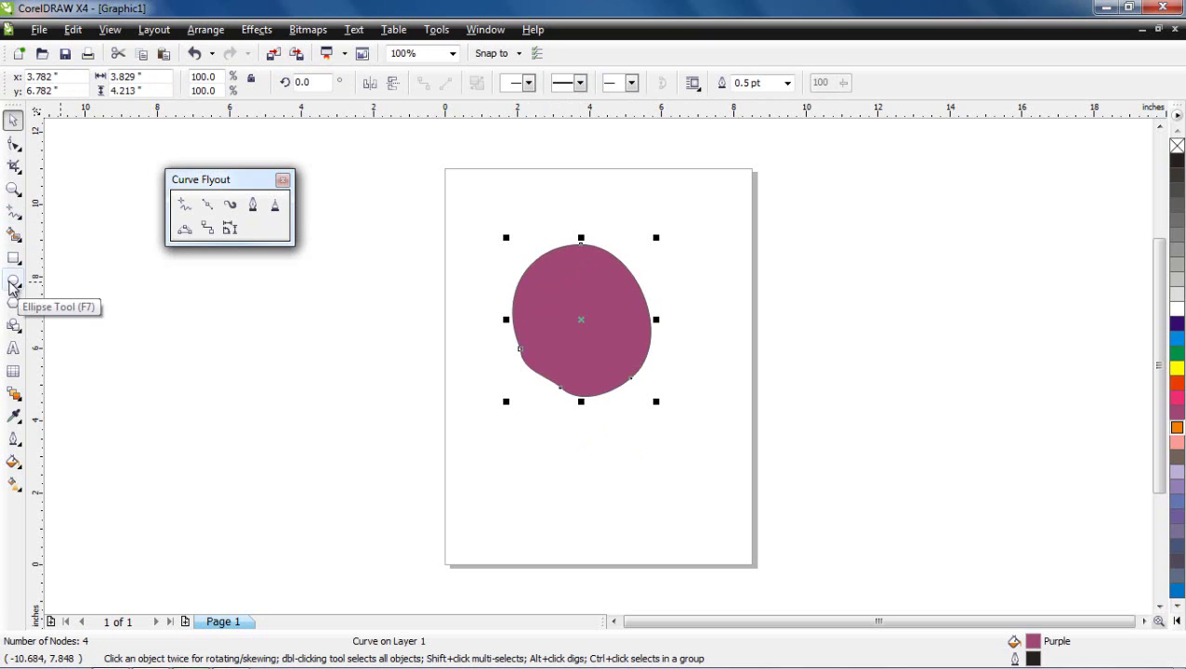
double_click(577, 287)
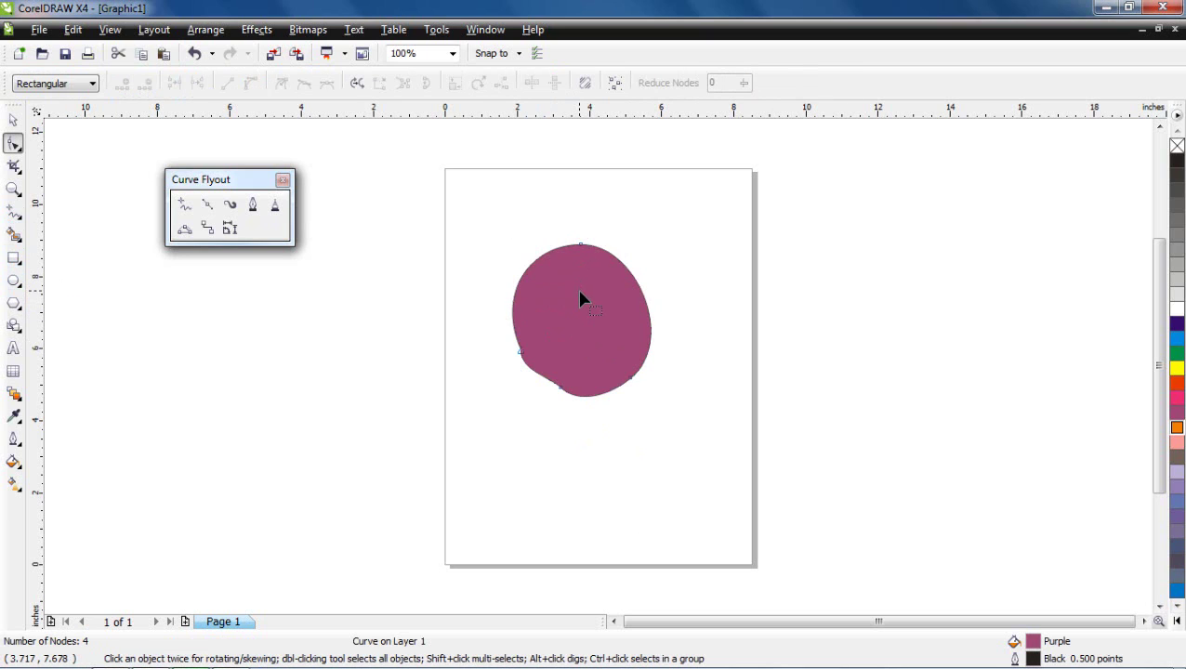
click(580, 246)
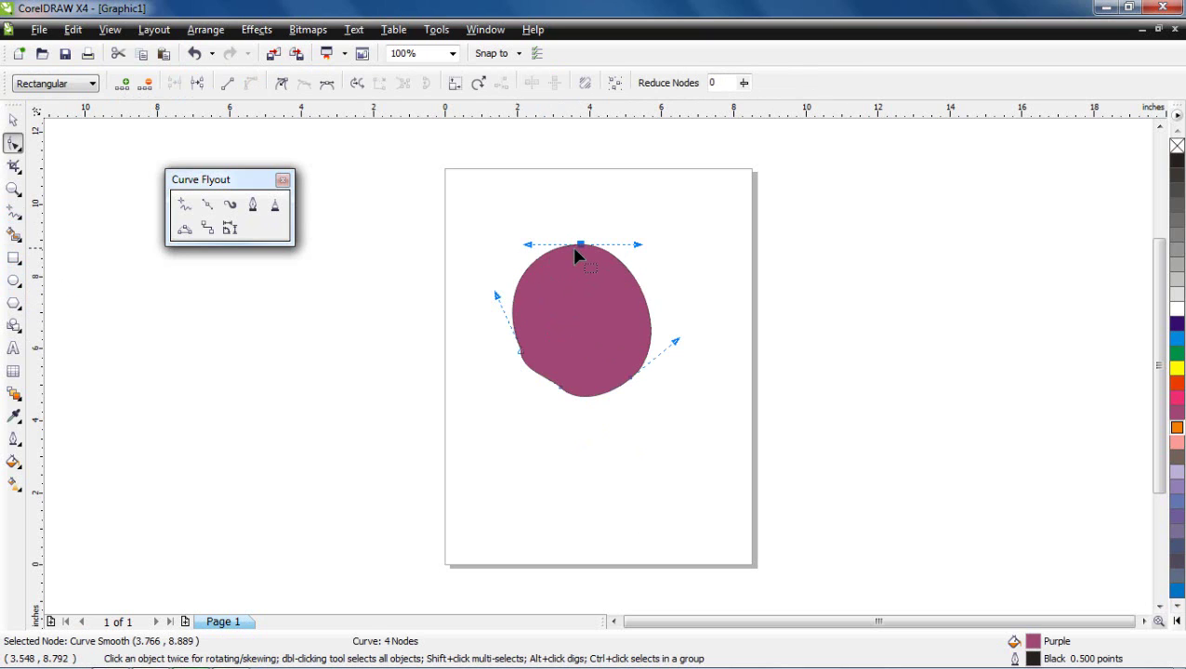
drag(579, 249, 622, 238)
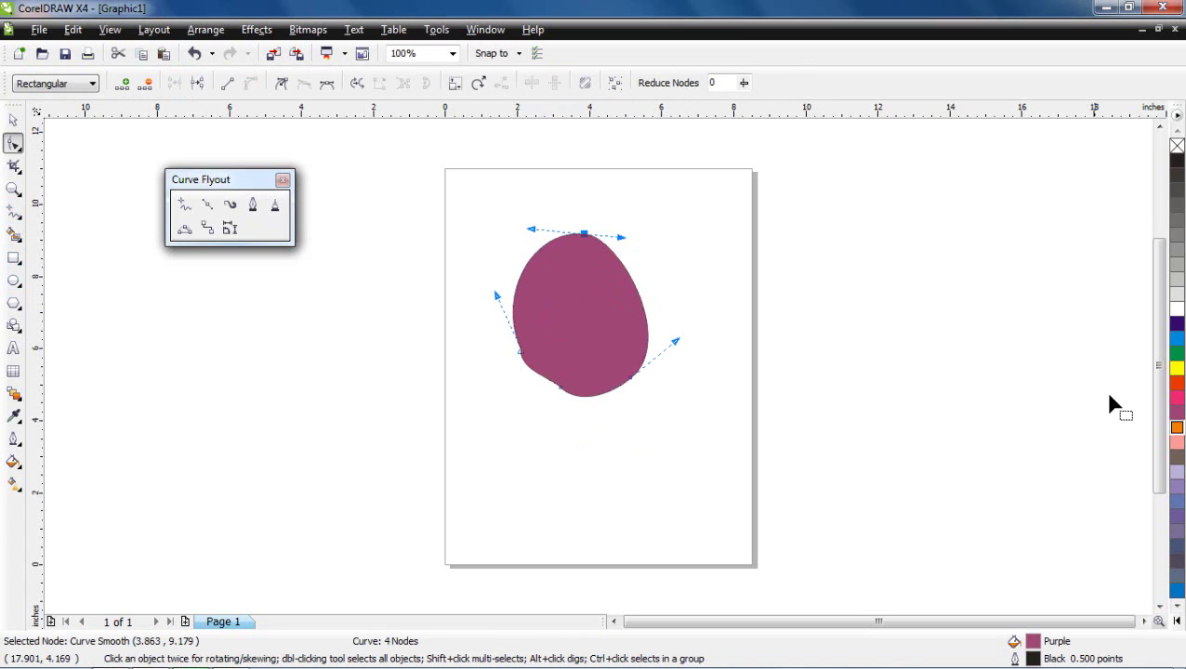
Step: Change the reshaped object's fill to Green and delete the object
click(1175, 356)
key(space)
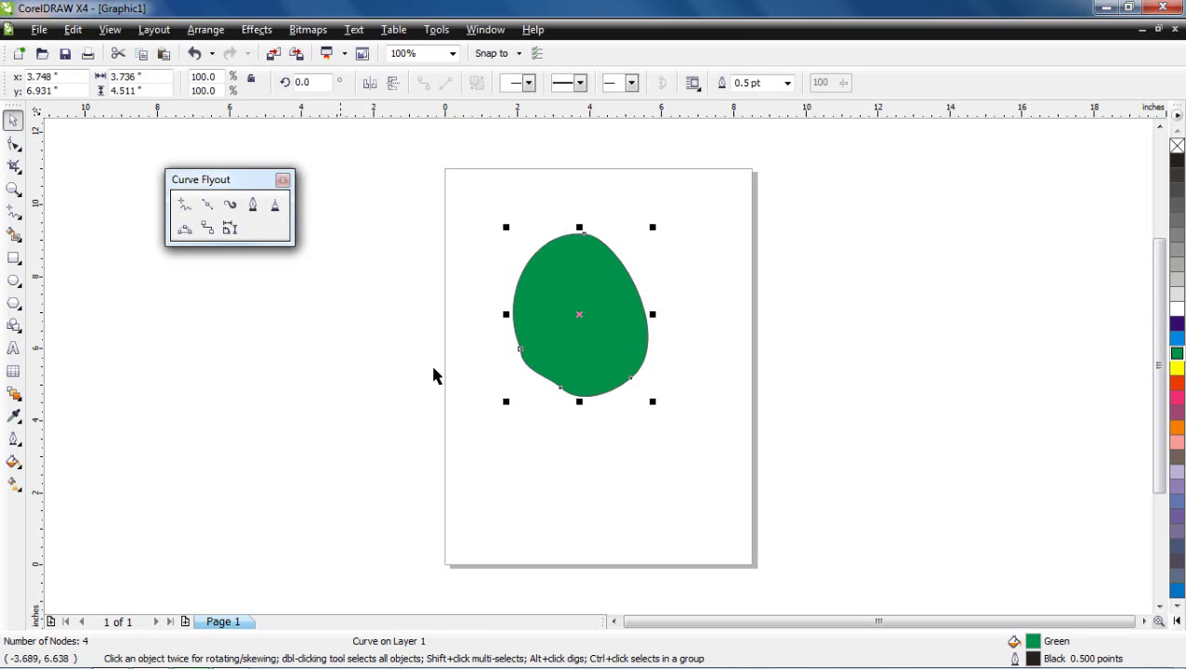
click(432, 371)
click(621, 376)
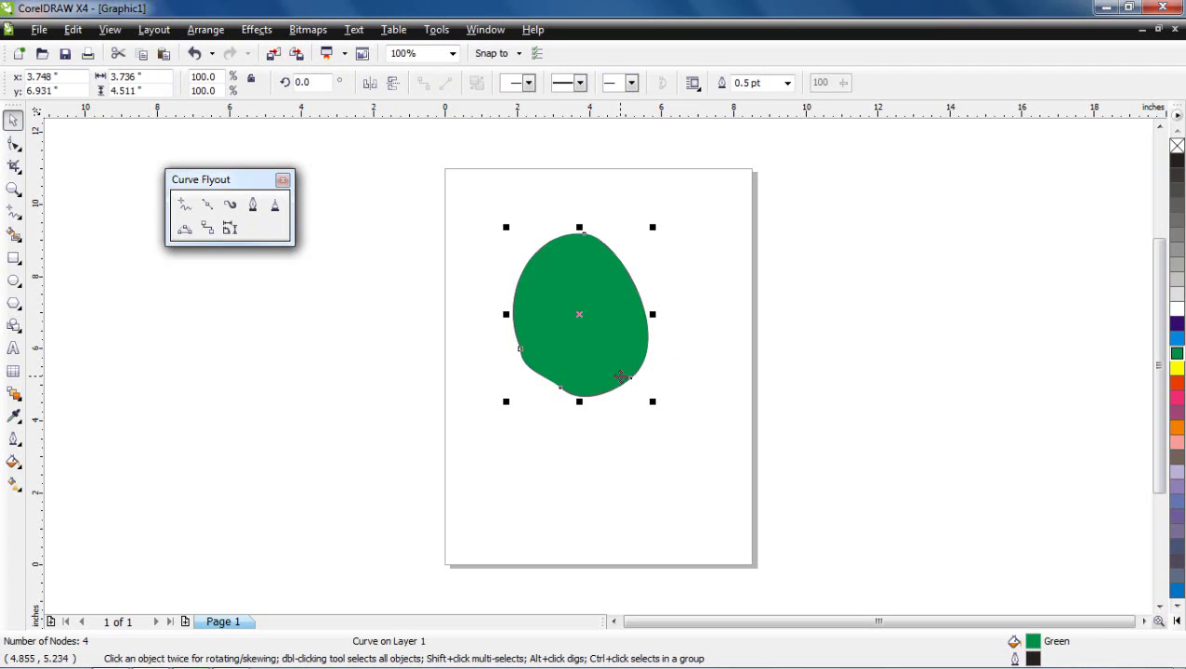
key(Delete)
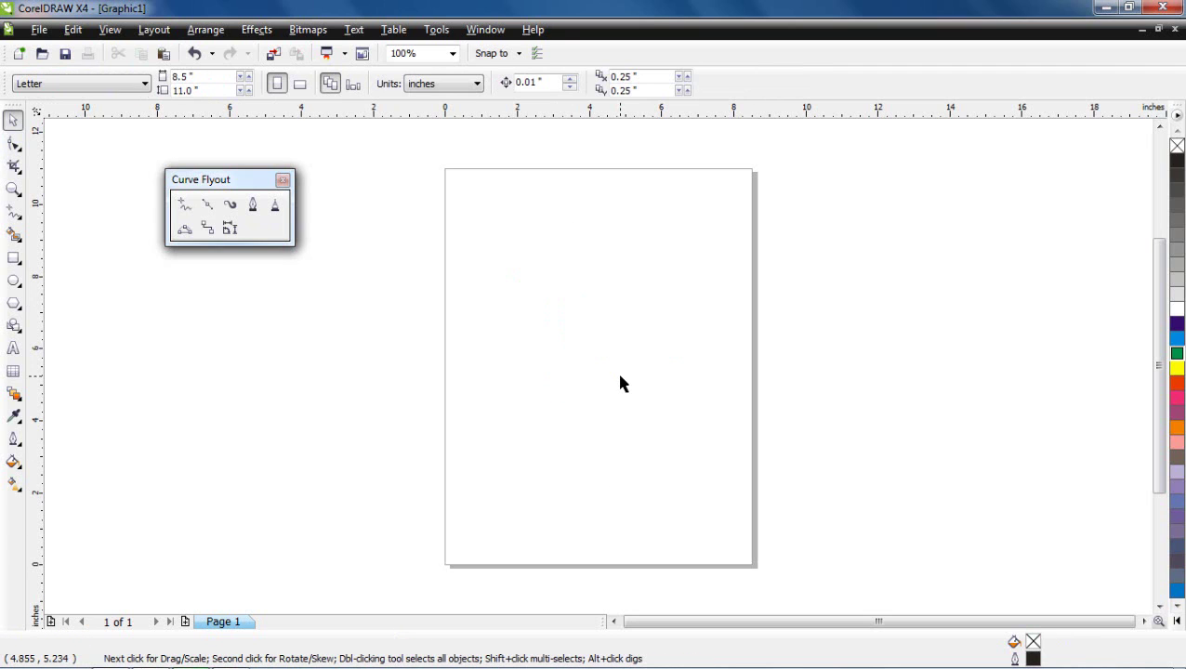
Step: Draw a closed four-node Bezier shape with curved and straight sides, about 2.8 by 3.6 inches, on the upper page
click(208, 205)
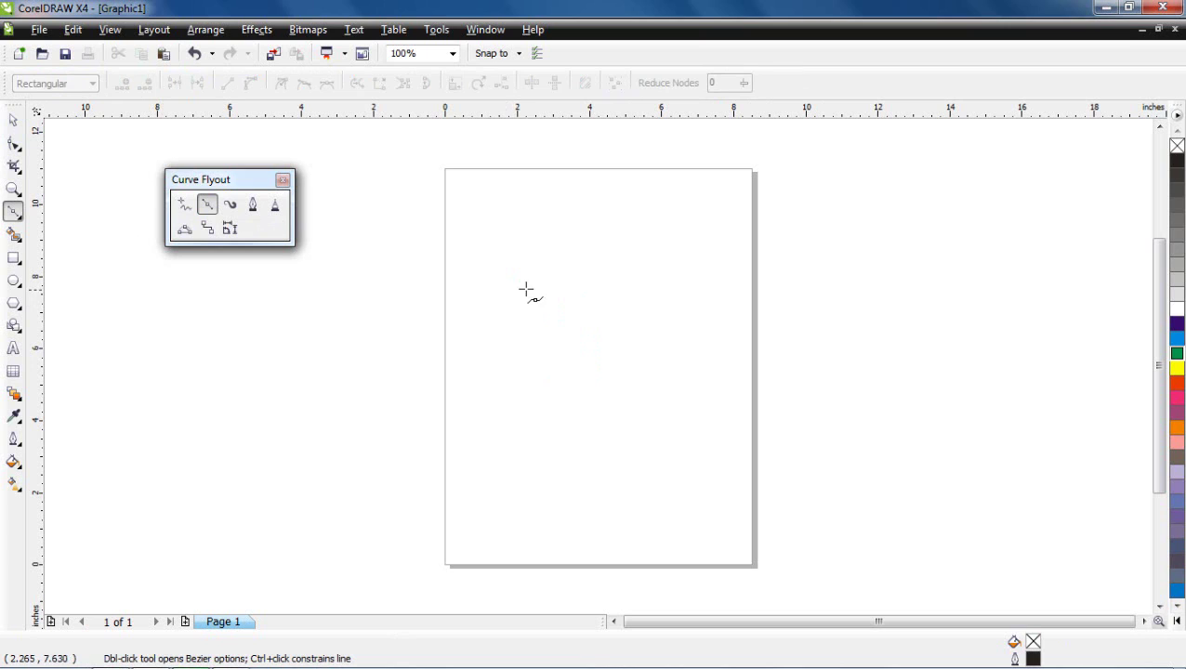
click(505, 253)
drag(587, 253, 604, 308)
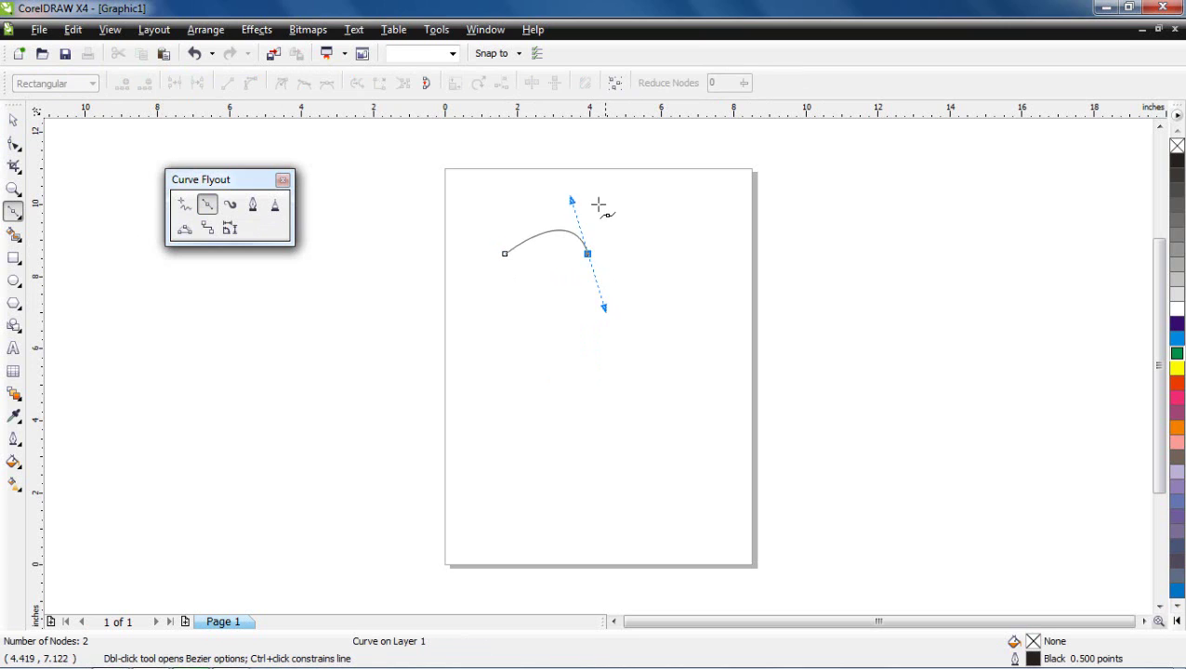
click(537, 357)
click(488, 315)
click(505, 254)
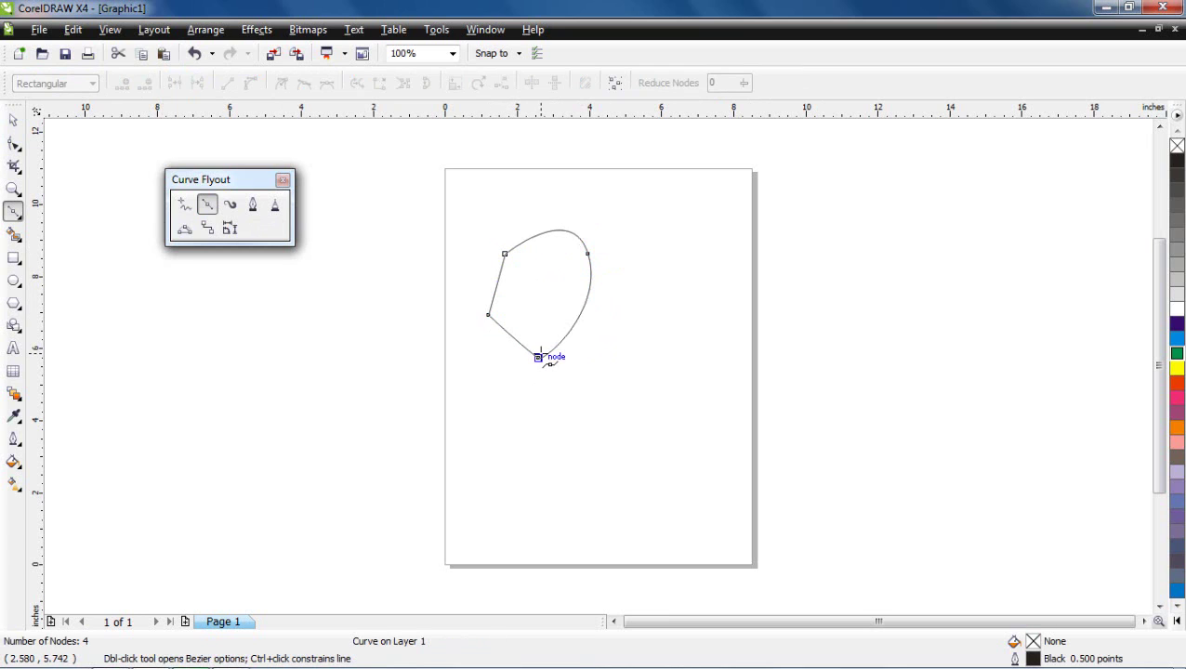
Step: Reshape the Bezier shape's upper curve by adjusting its upper nodes and handles, and fill the shape with Red
click(13, 120)
click(511, 254)
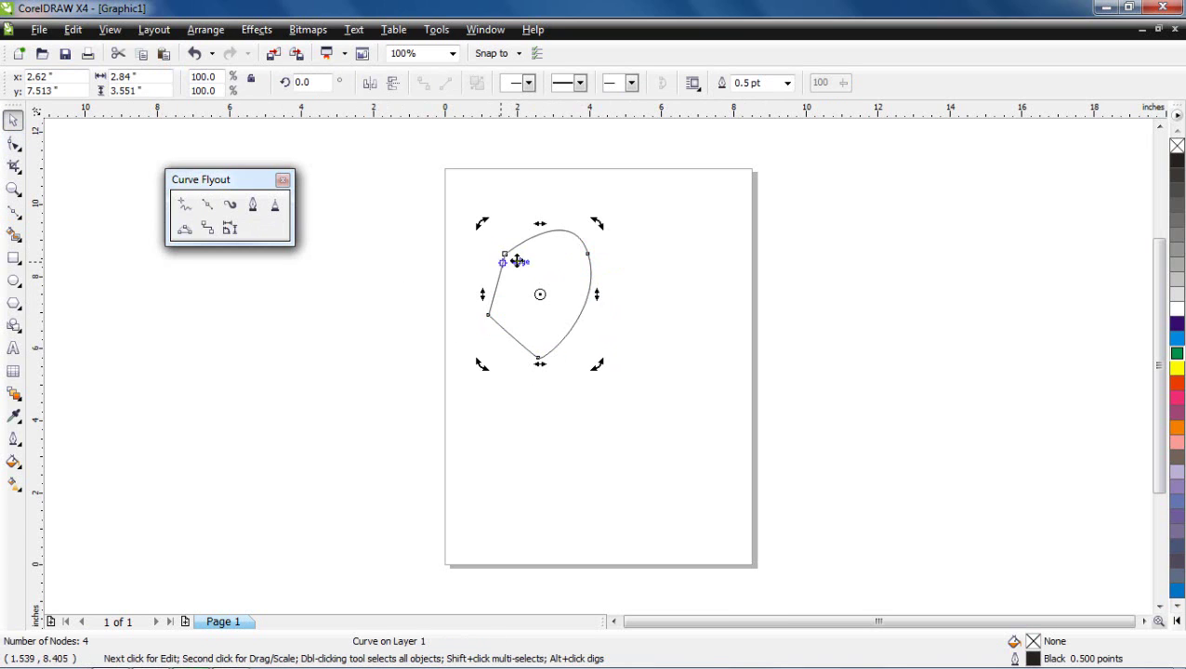
click(539, 251)
click(560, 234)
key(F10)
click(587, 253)
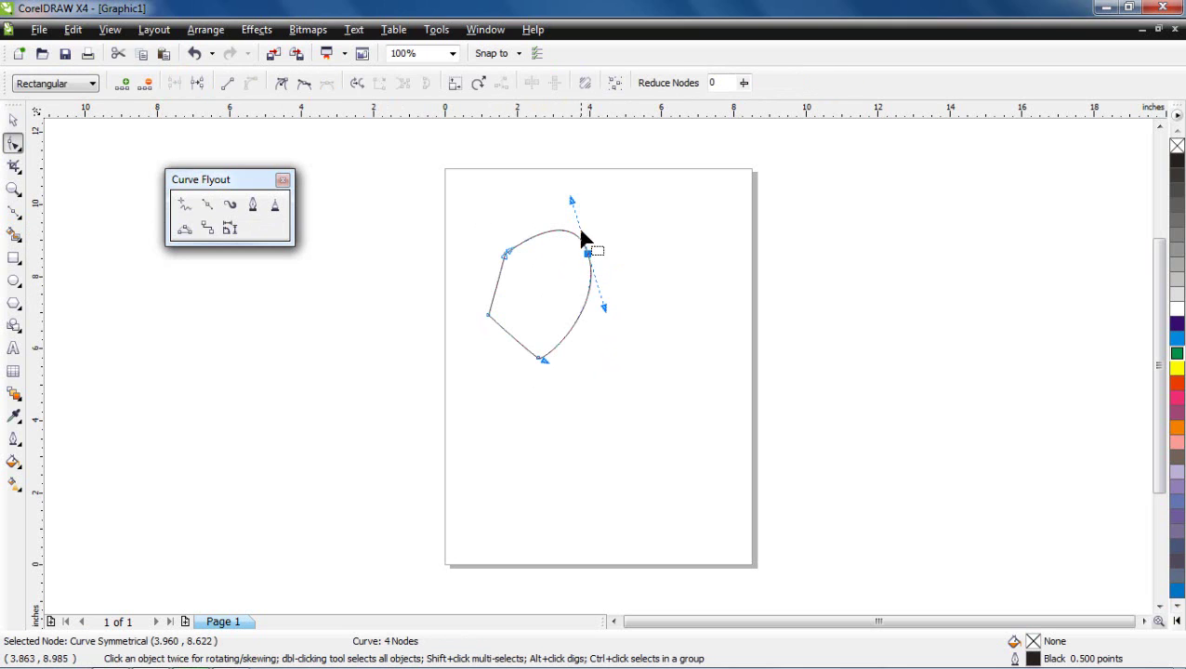
mouse_move(572, 202)
mouse_down()
mouse_move(616, 189)
mouse_move(574, 237)
mouse_move(552, 228)
mouse_move(550, 208)
mouse_up()
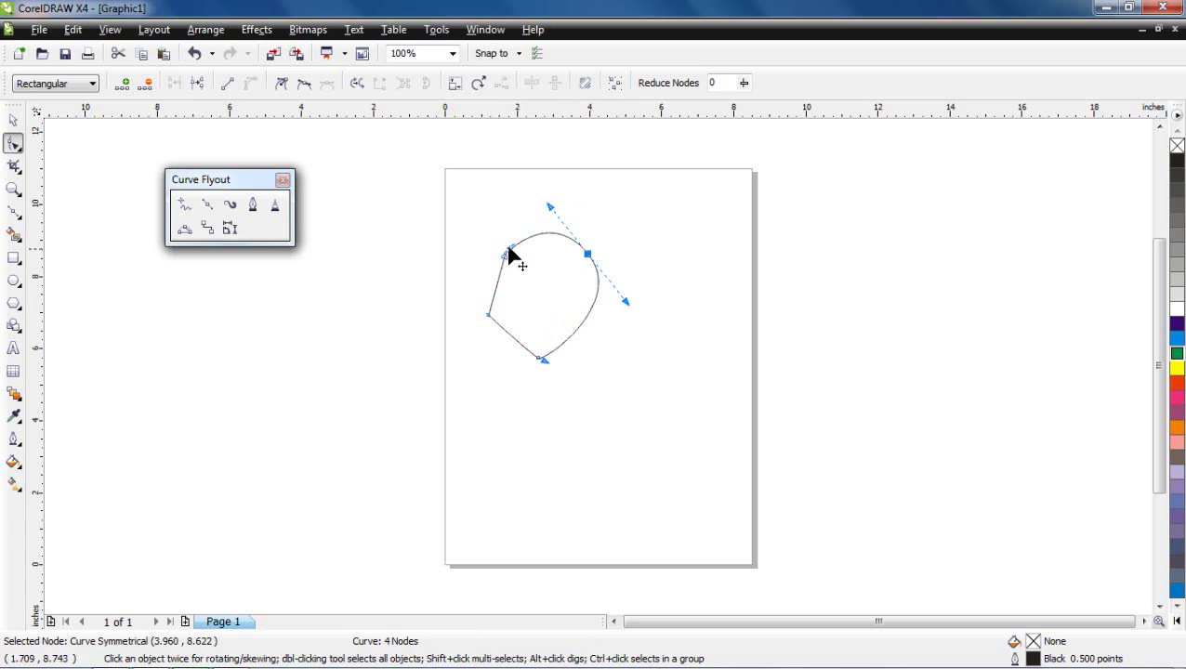
mouse_move(509, 253)
mouse_down()
mouse_move(530, 243)
mouse_move(495, 261)
mouse_move(509, 238)
mouse_up()
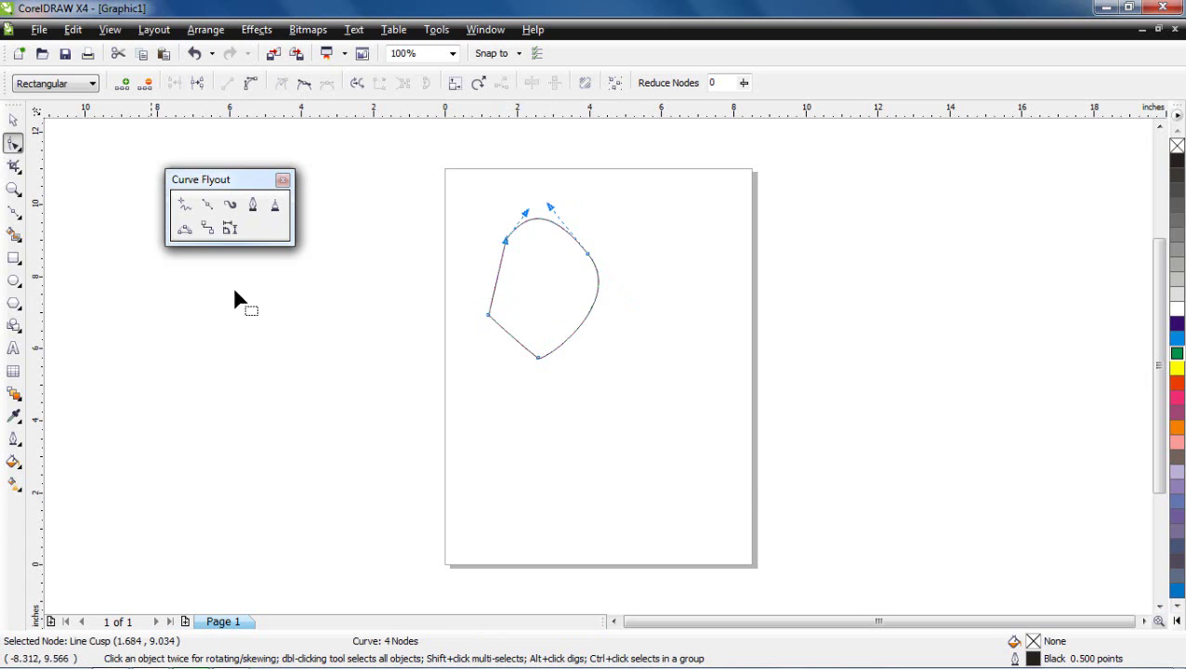
click(1176, 382)
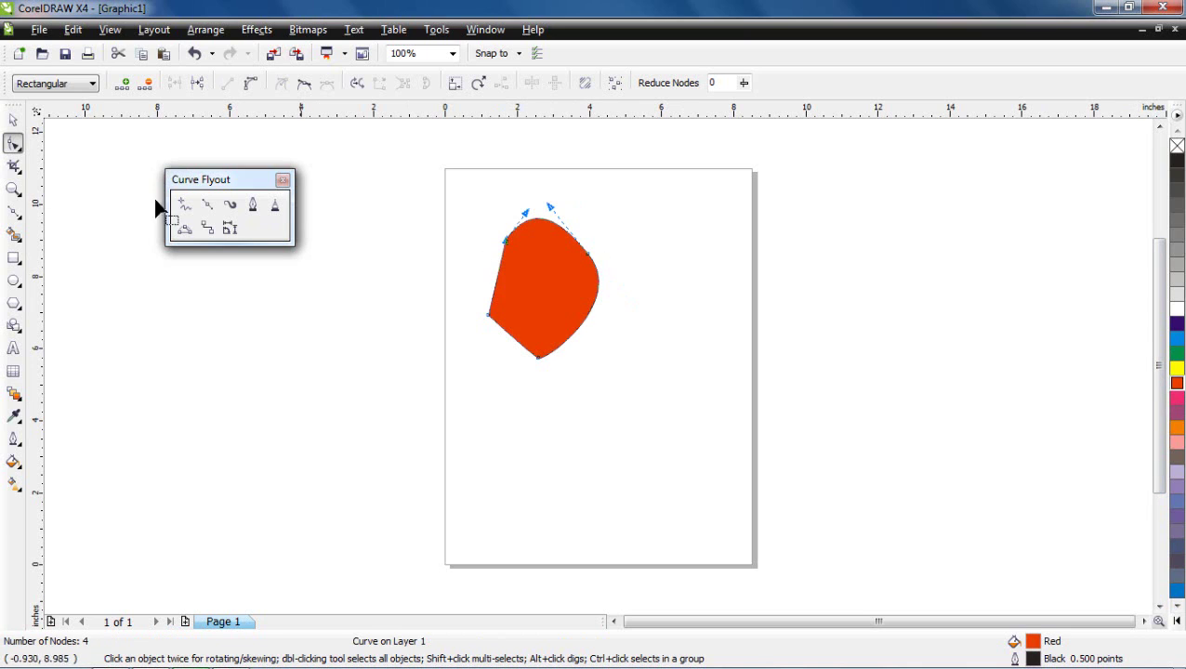
Step: Move the red shape down and right to about x 3.4, y 6.68 inches and delete it
click(13, 119)
click(619, 439)
click(559, 318)
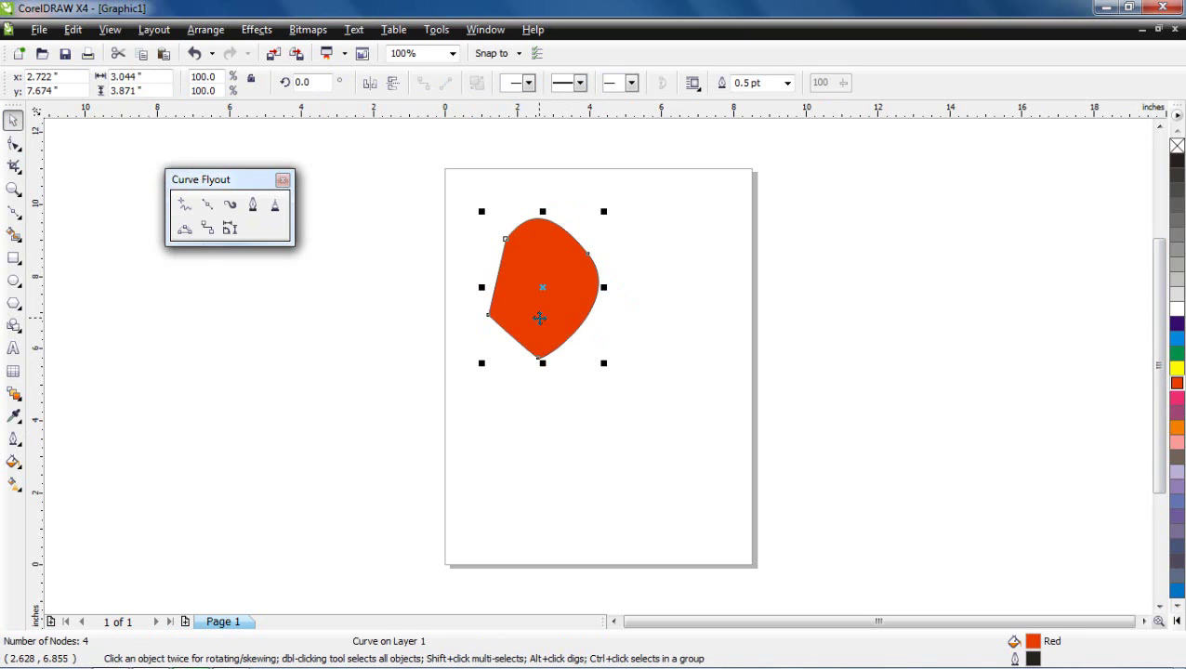
drag(571, 287, 595, 322)
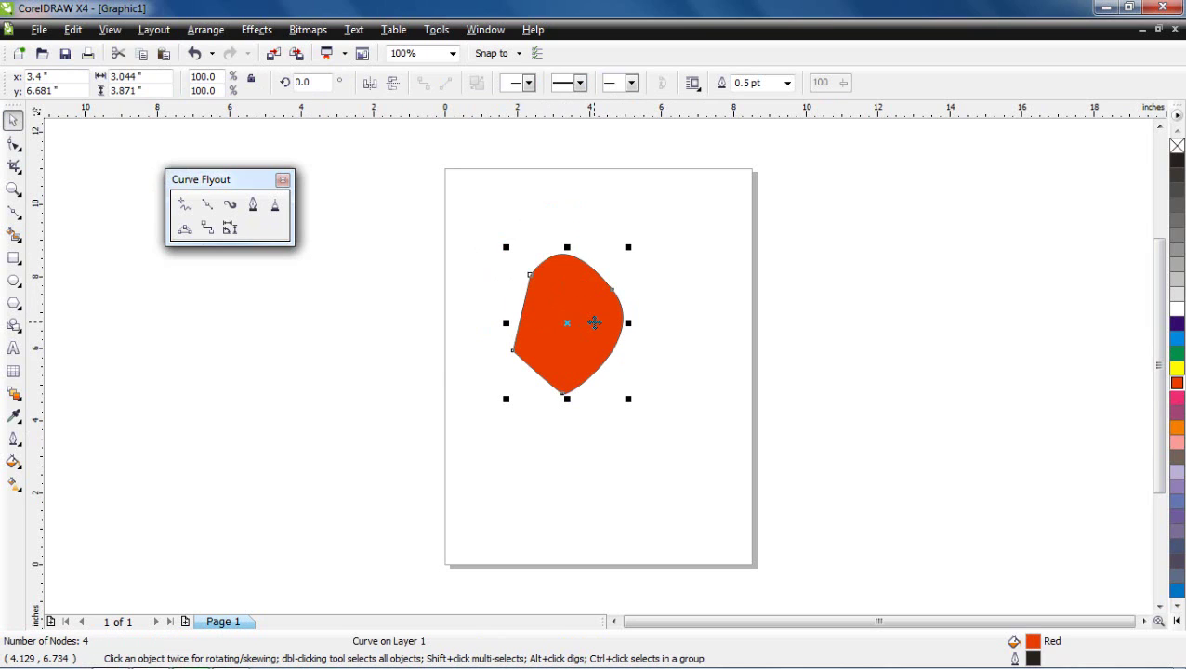
key(Delete)
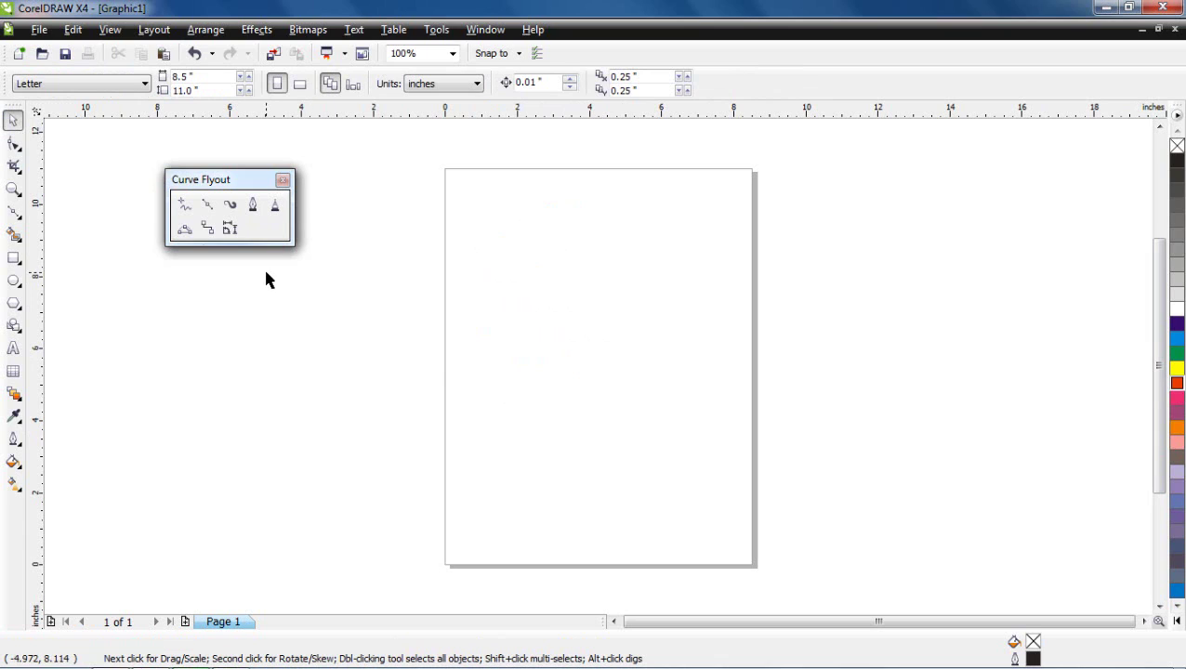
Step: Paint a wavy diagonal Artistic Media stroke, about 5.8 by 7.7 inches, with the red sketchy Brush stroke at 0.394 inches width
click(232, 210)
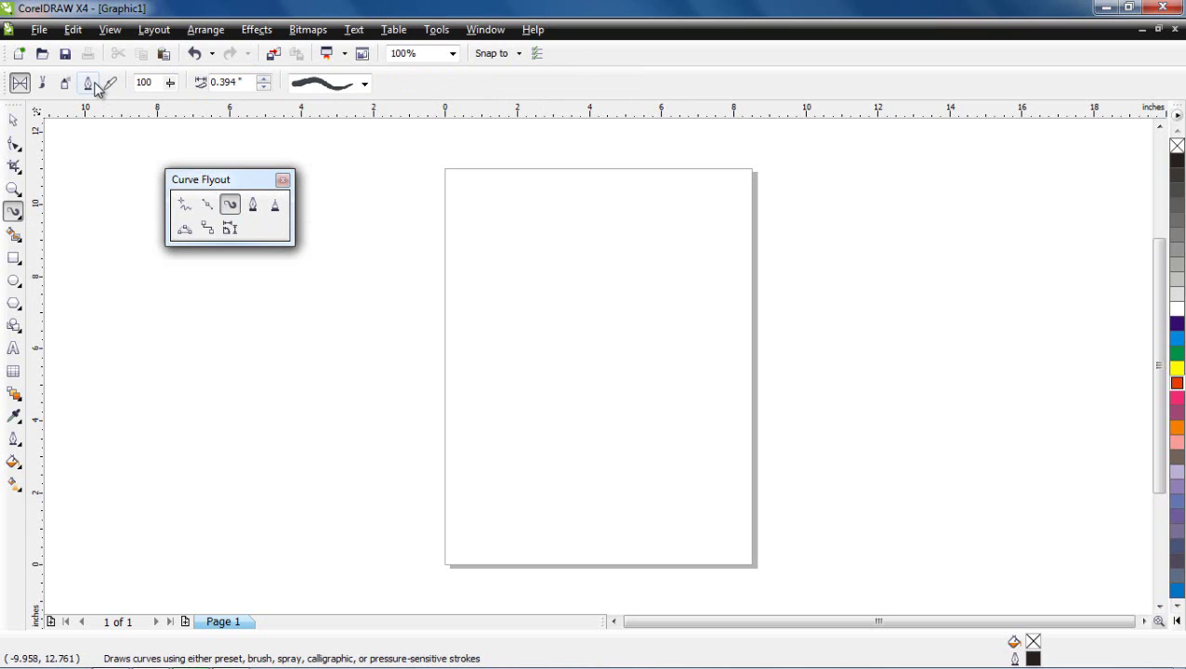
click(43, 85)
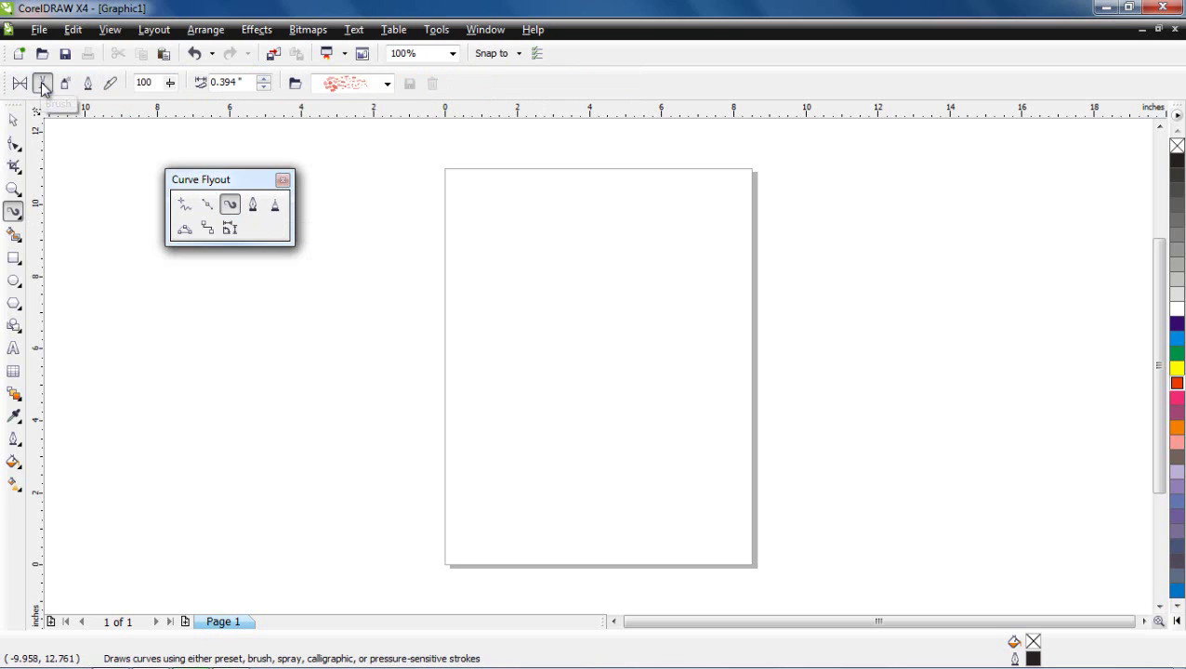
click(386, 84)
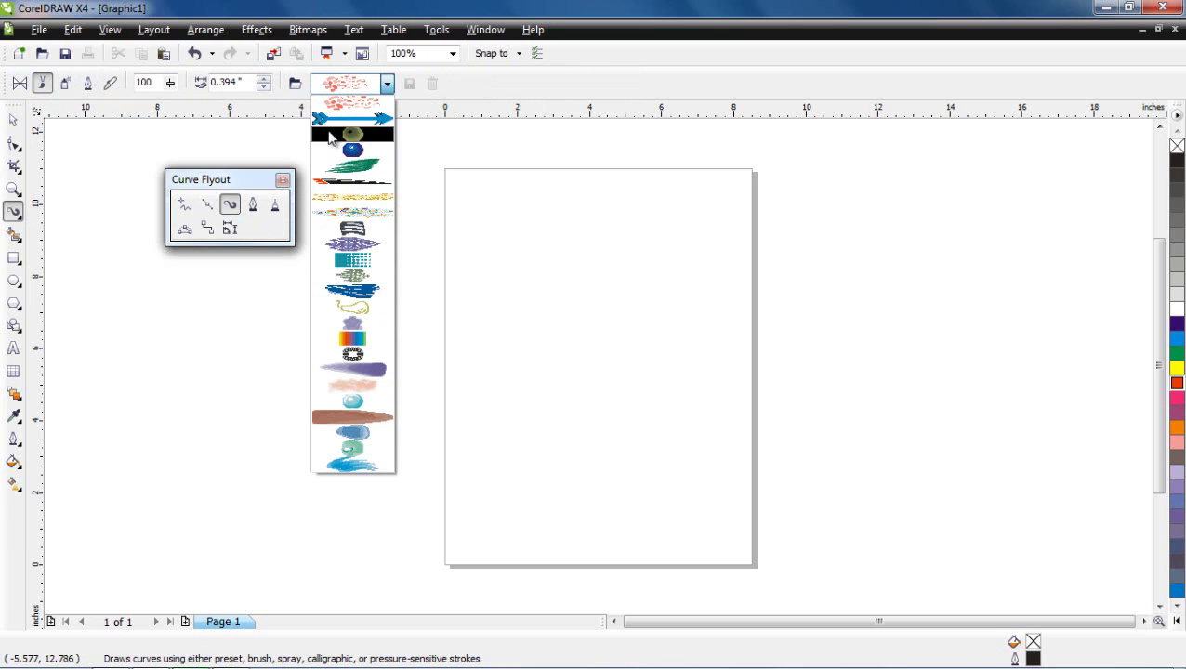
click(360, 100)
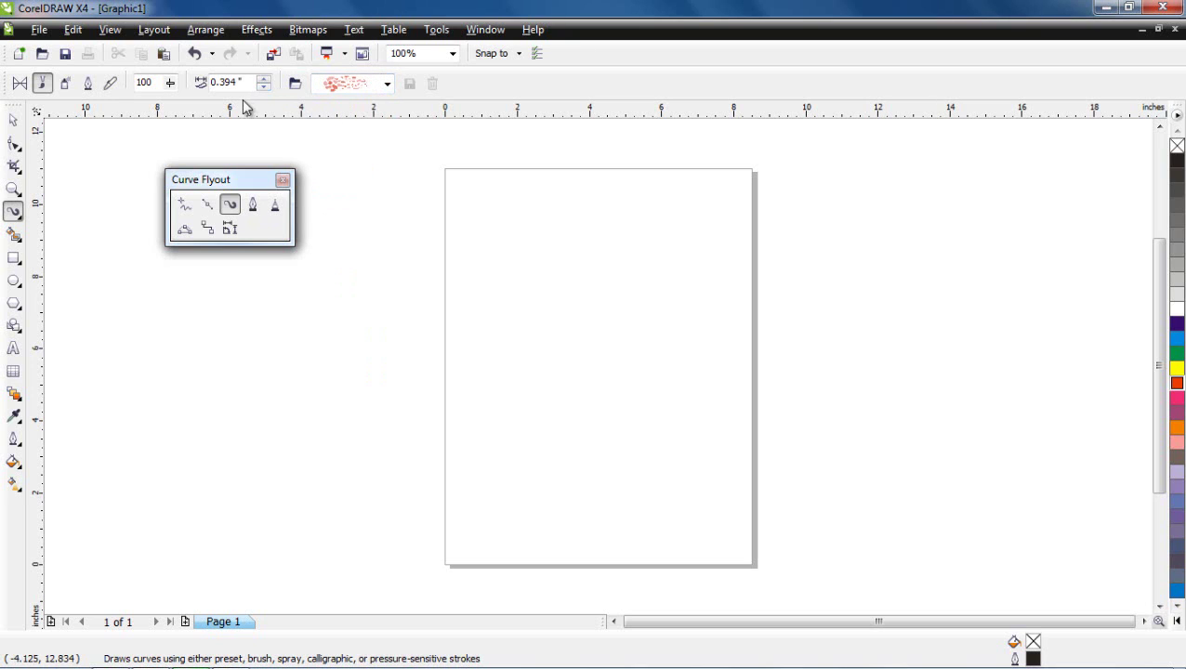
mouse_move(475, 249)
mouse_down()
mouse_move(508, 227)
mouse_move(530, 226)
mouse_move(487, 329)
mouse_move(573, 255)
mouse_move(589, 281)
mouse_move(536, 357)
mouse_move(570, 358)
mouse_move(602, 338)
mouse_move(603, 380)
mouse_move(658, 469)
mouse_up()
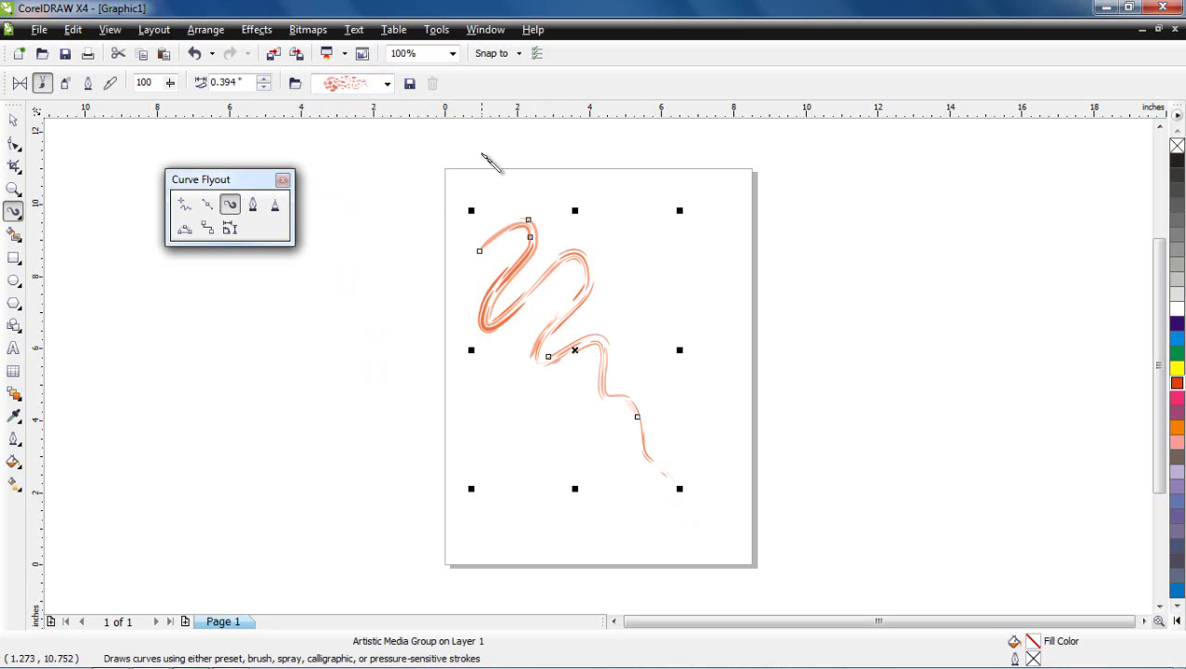
Step: Select the red brush stroke on the page and delete it
click(13, 119)
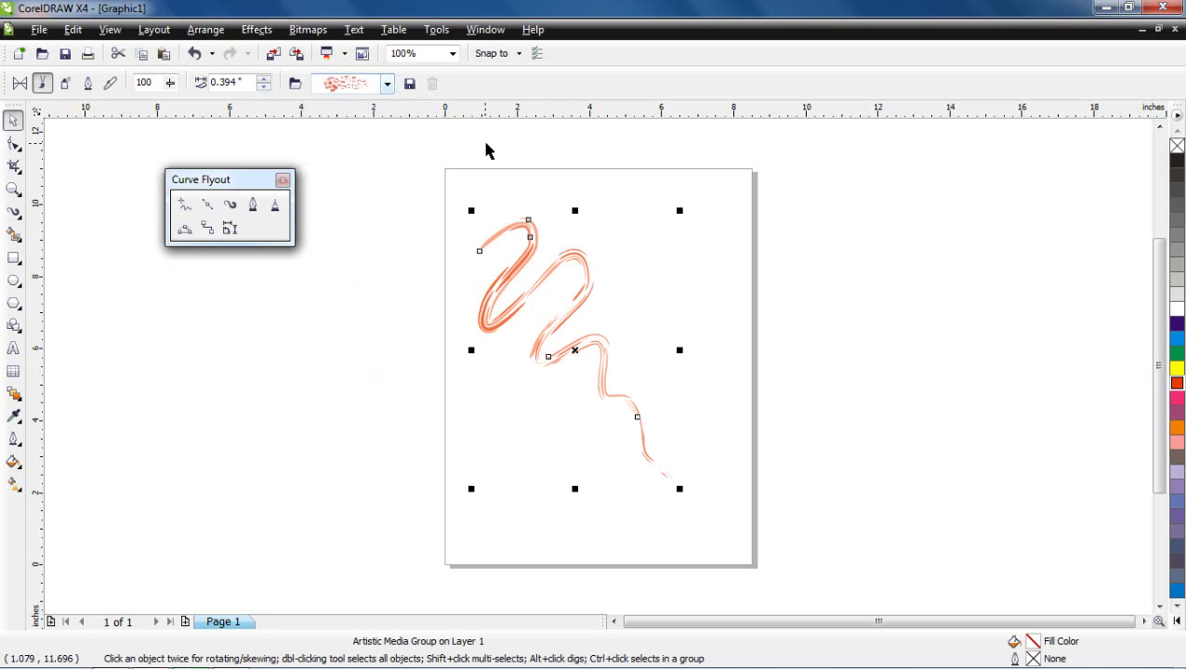
click(795, 359)
click(499, 317)
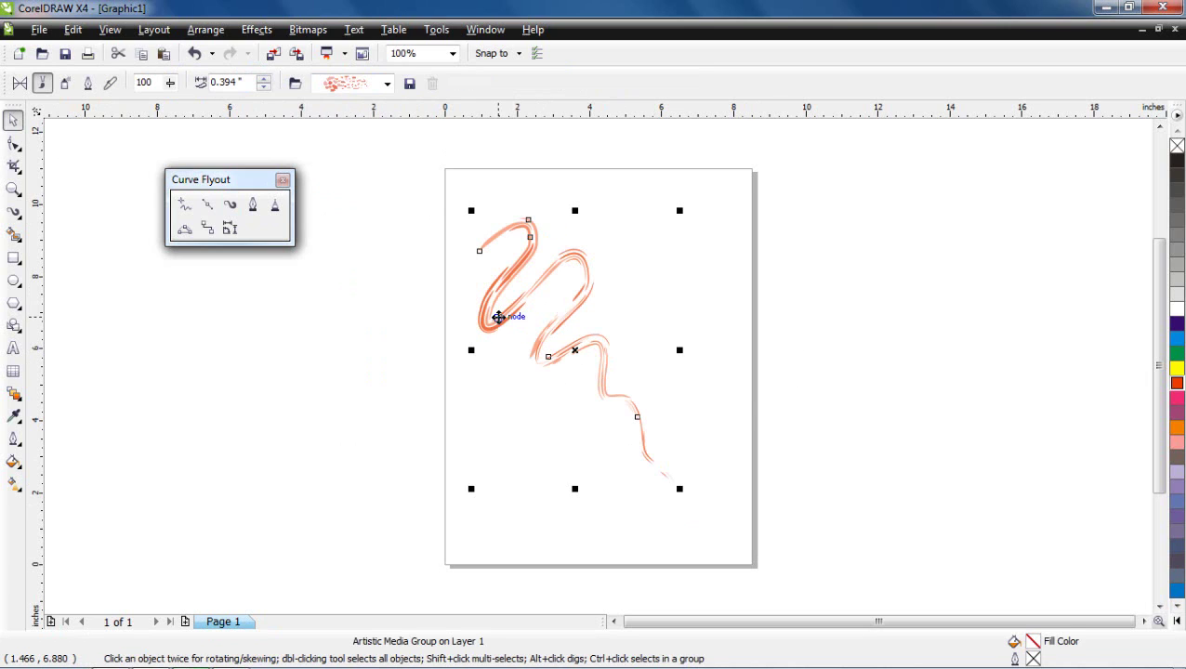
key(Delete)
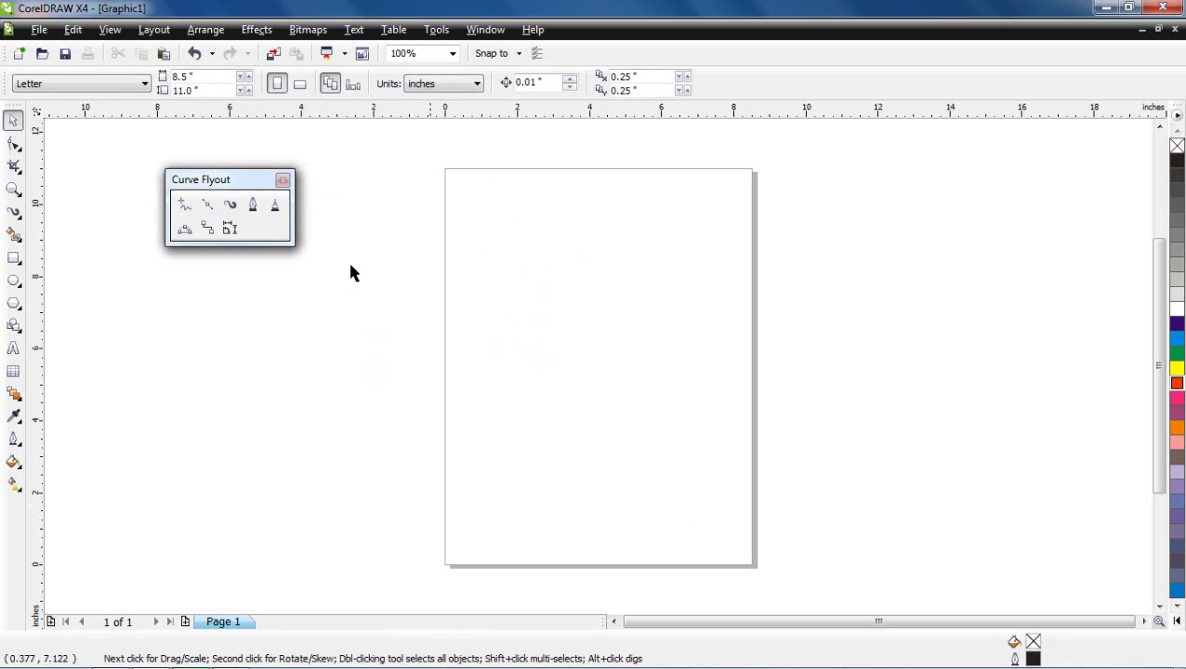
Step: Draw a zigzag Artistic Media Preset stroke on the upper page, about 3.9 by 4.3 inches, and fill it with Green
click(239, 210)
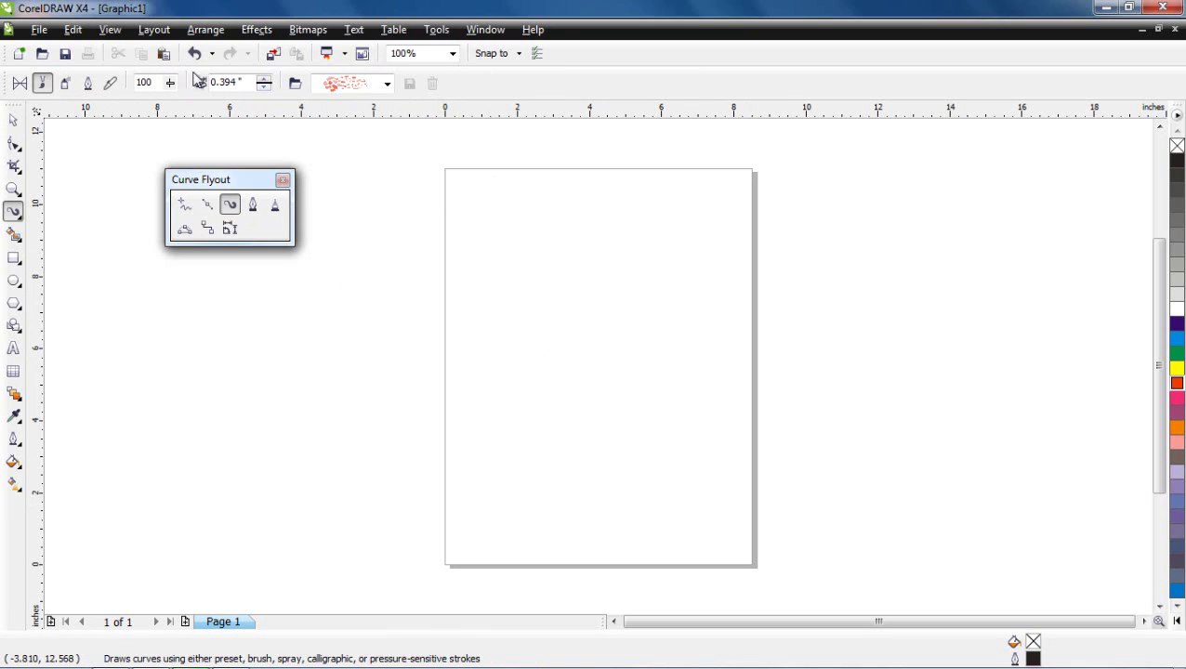
click(19, 84)
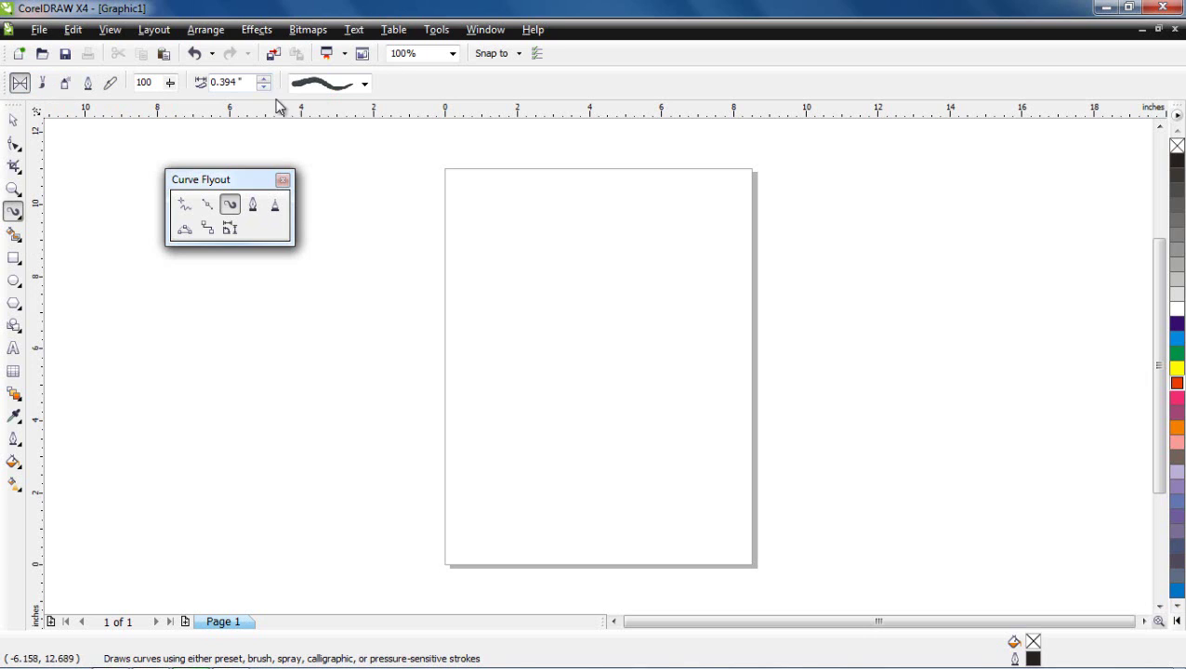
mouse_move(476, 286)
mouse_down()
mouse_move(519, 225)
mouse_move(516, 314)
mouse_move(571, 257)
mouse_move(555, 365)
mouse_up()
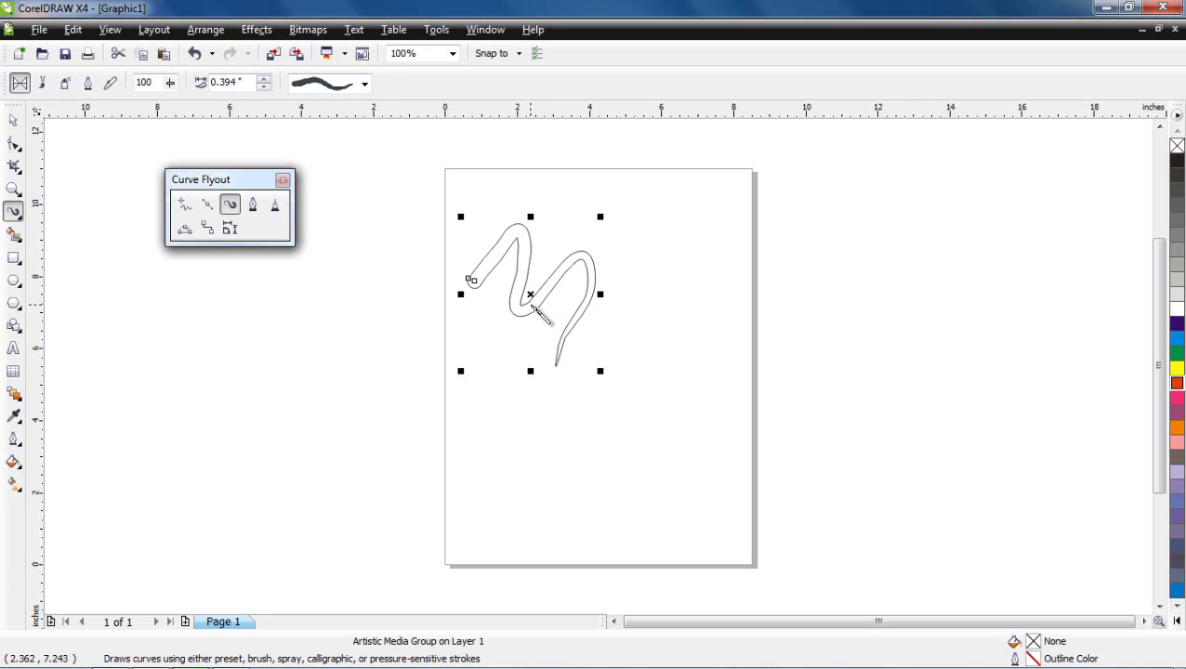
click(1176, 355)
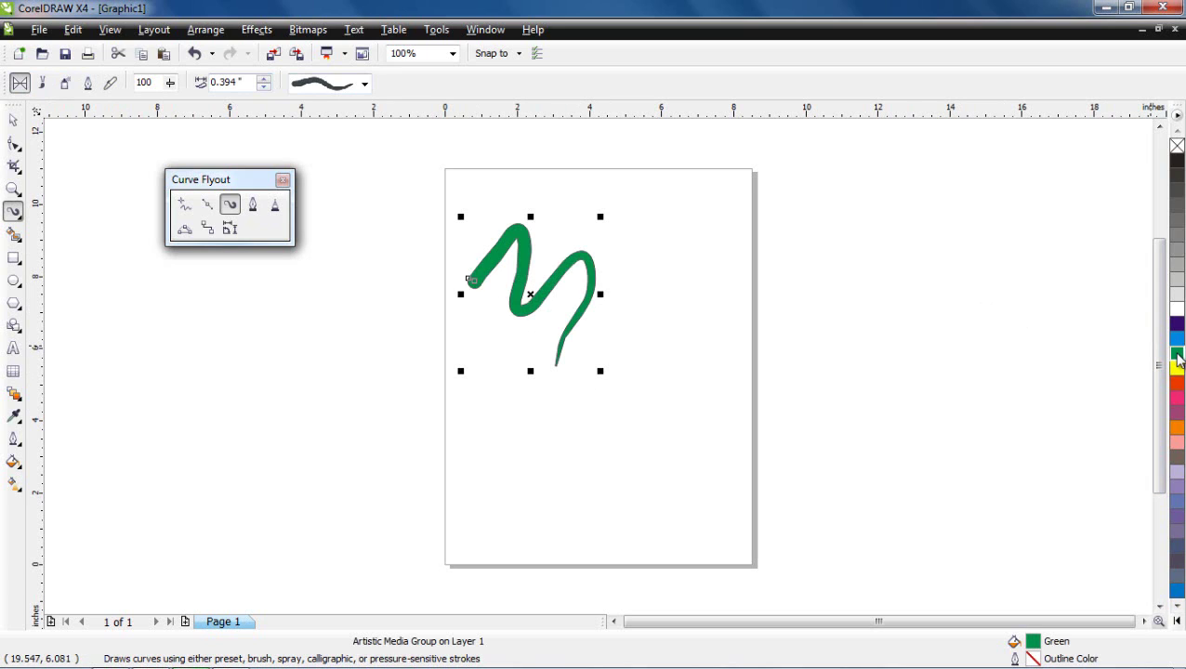
Step: Undo the zigzag stroke's Green fill and delete the stroke
key(ctrl+z)
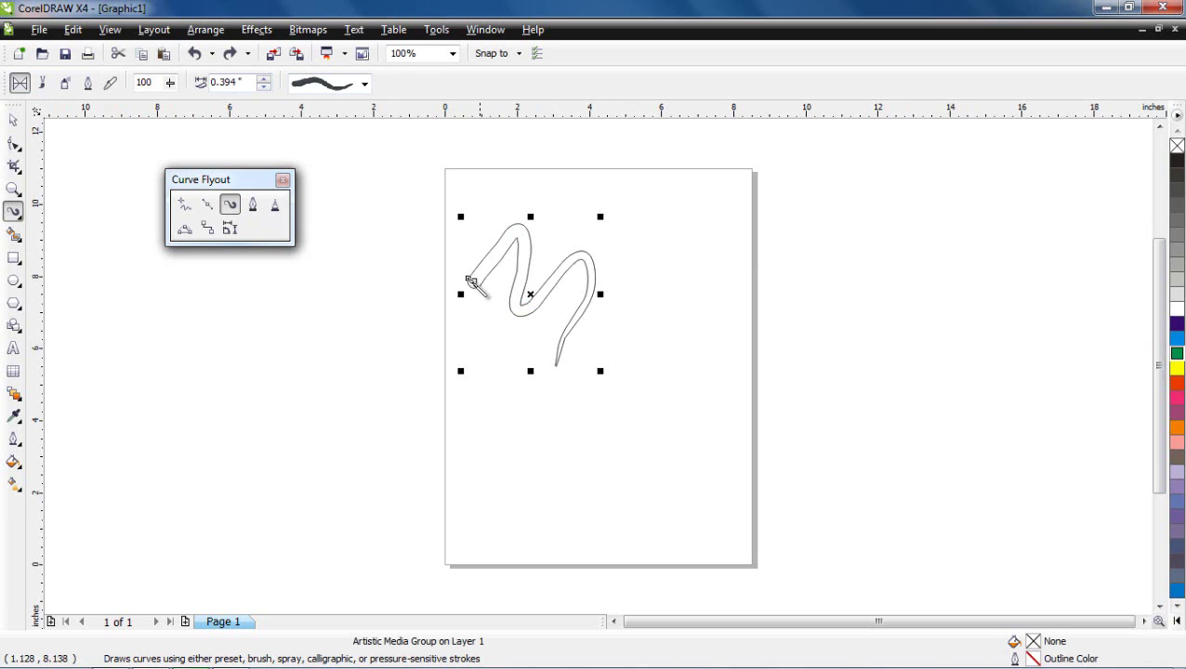
click(13, 119)
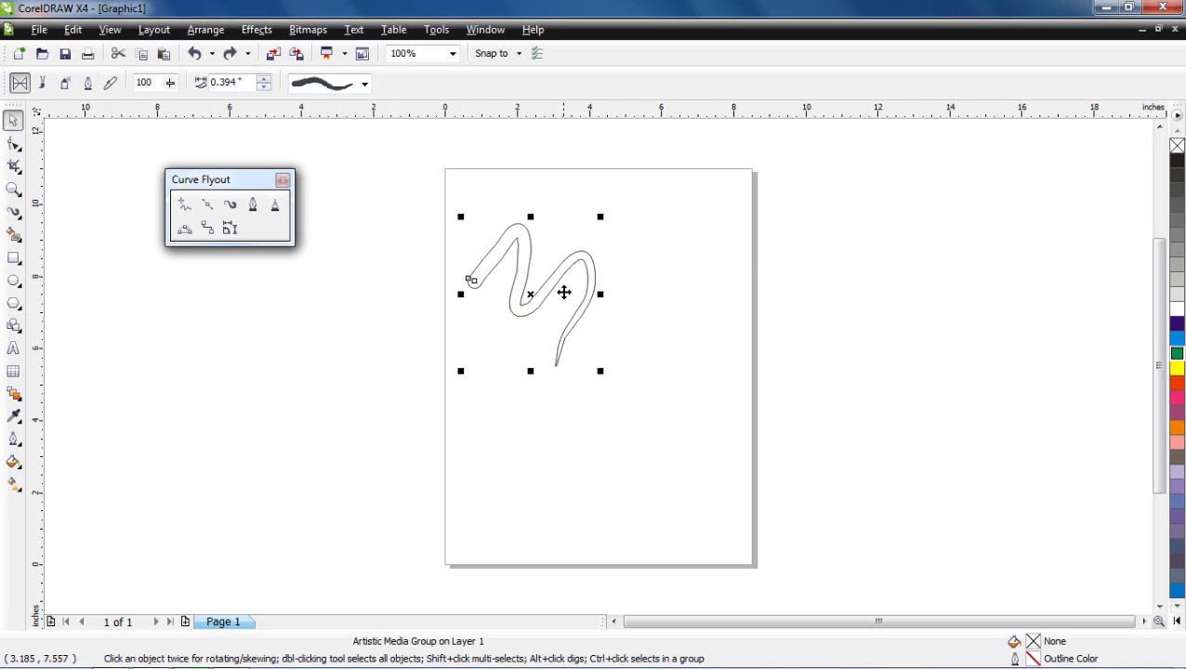
key(Delete)
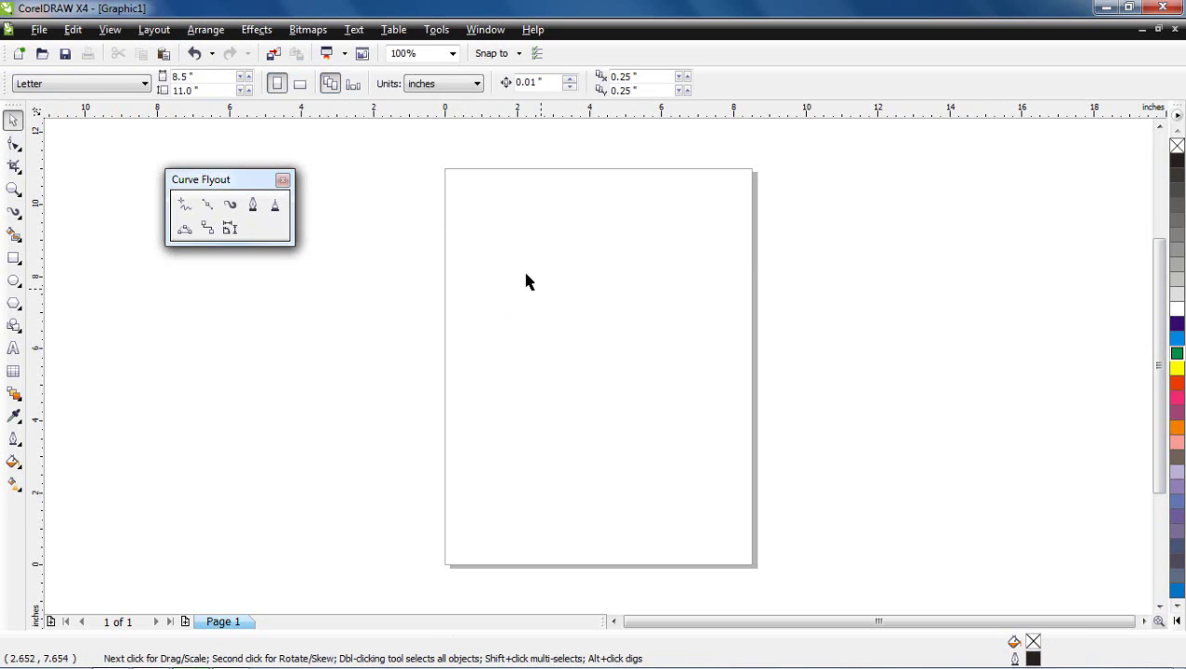
Step: Draw an M-shaped Preset stroke ending in a curl, about 6.1 by 5.5 inches, and fill it Green after trying Cyan and Blue
click(230, 204)
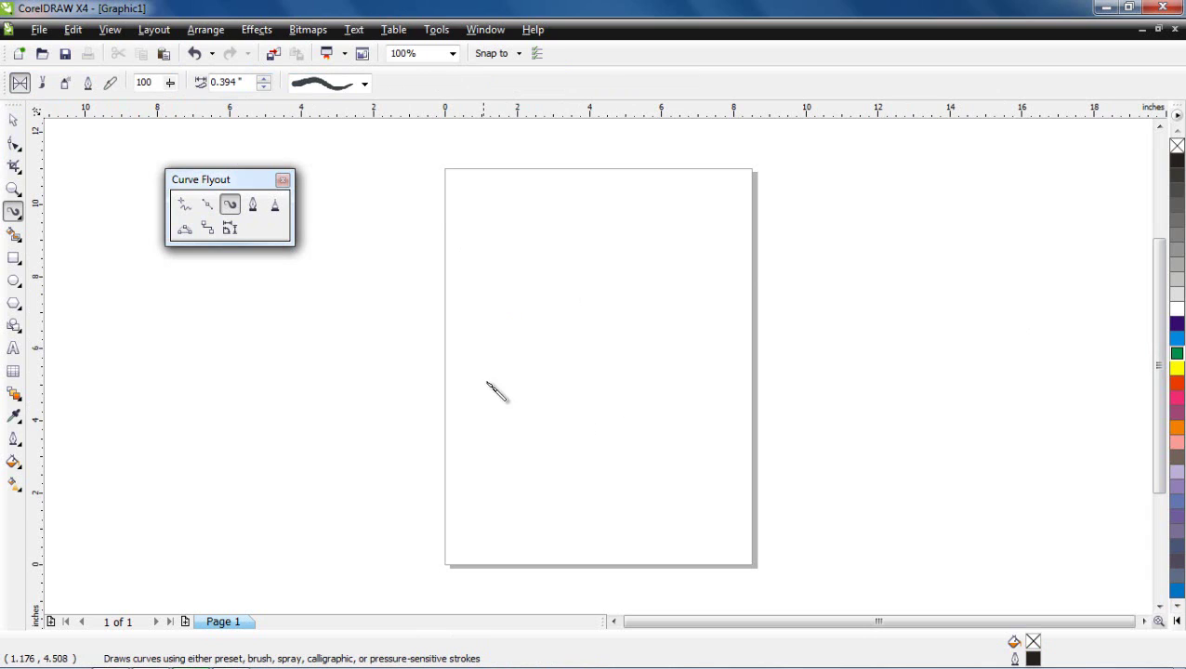
mouse_move(471, 398)
mouse_down()
mouse_move(520, 343)
mouse_move(540, 269)
mouse_move(565, 368)
mouse_move(600, 270)
mouse_move(602, 396)
mouse_move(623, 447)
mouse_move(666, 431)
mouse_move(671, 395)
mouse_move(654, 386)
mouse_move(658, 423)
mouse_up()
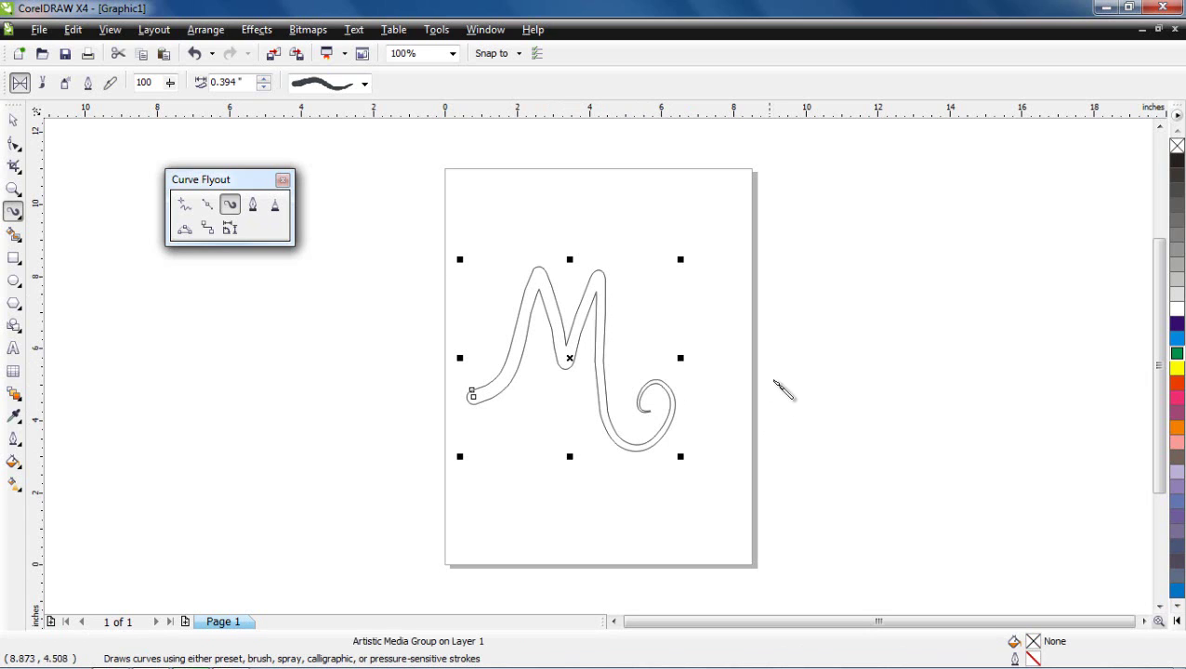
click(1176, 340)
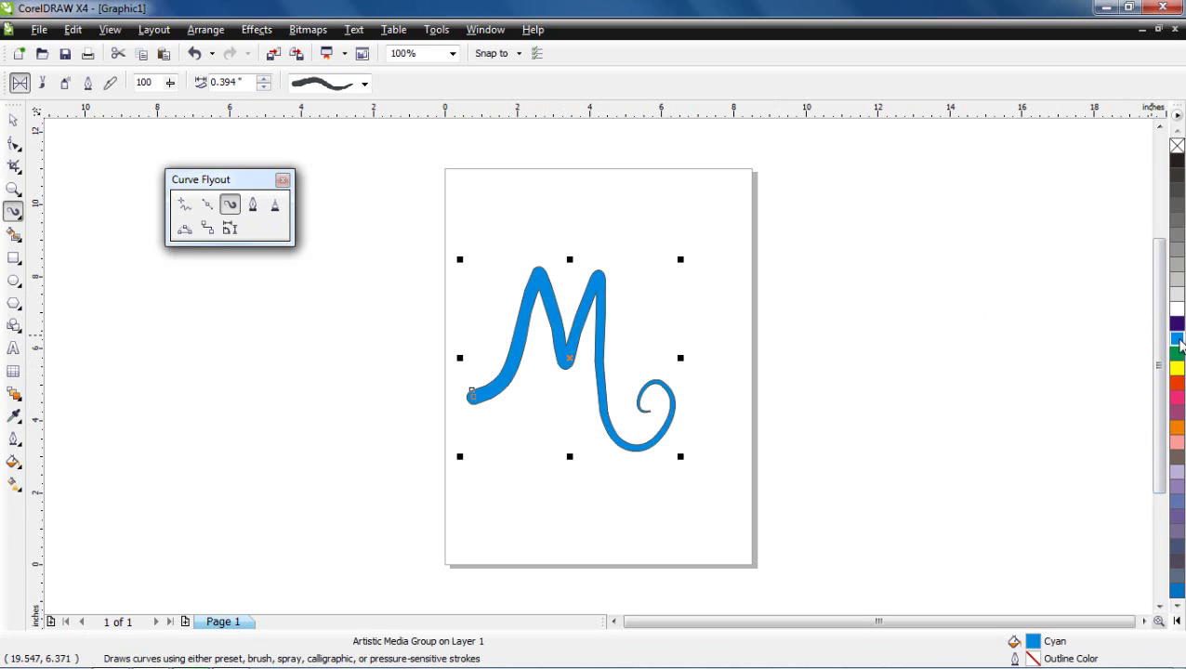
click(1176, 324)
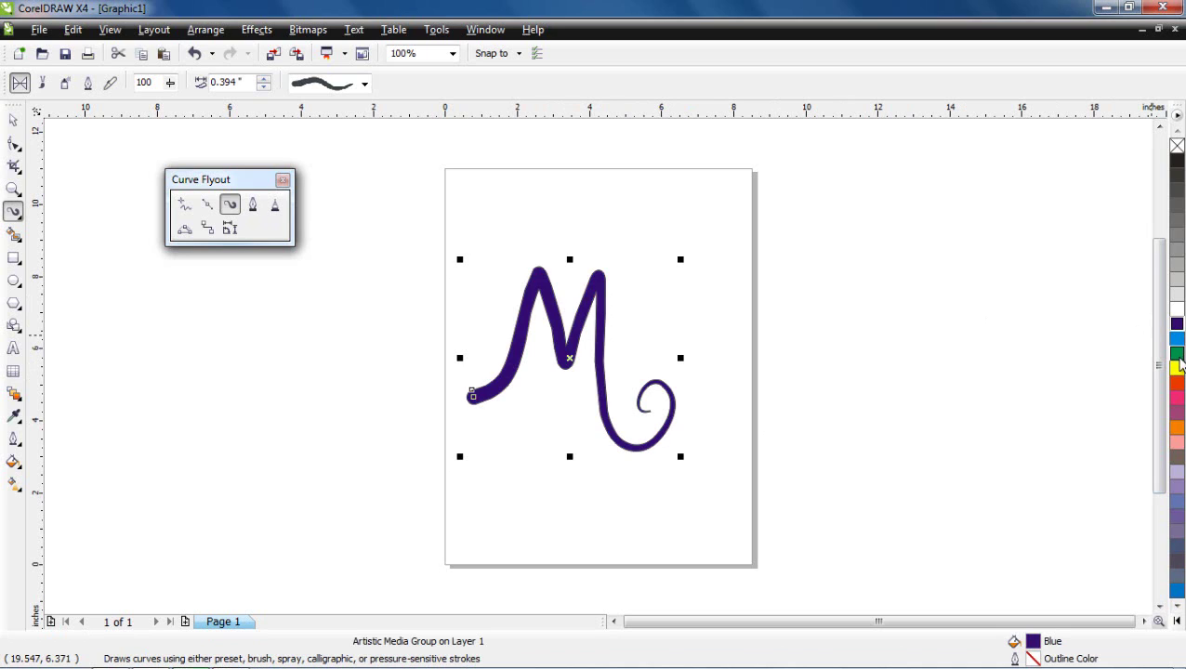
click(1176, 354)
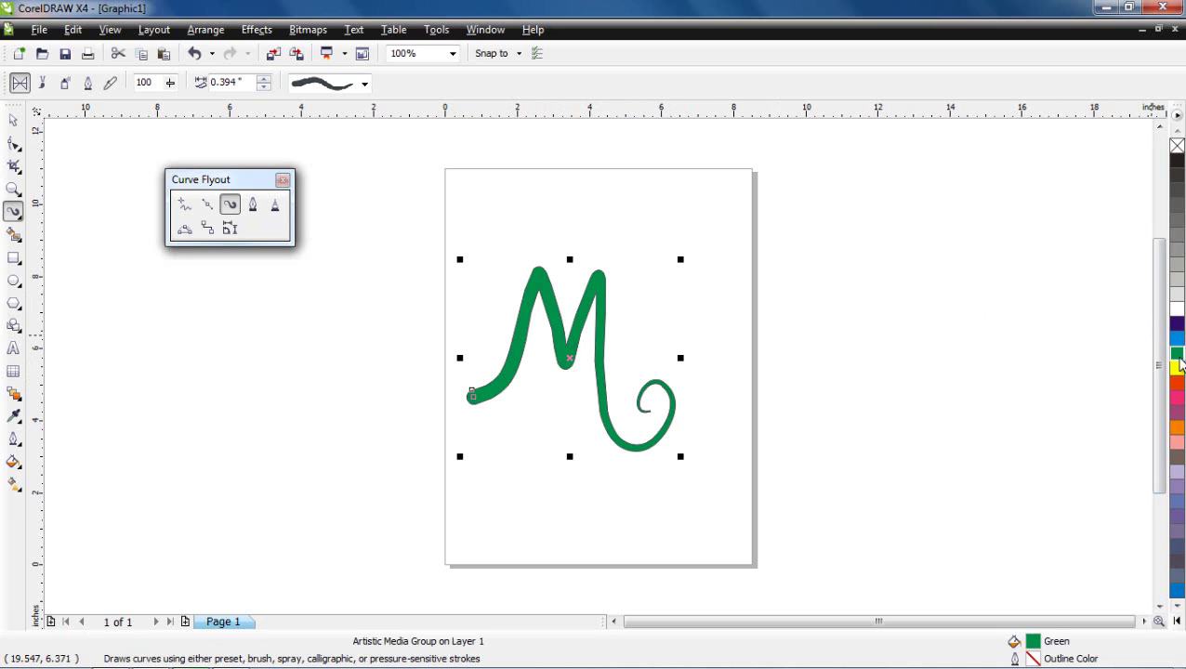
Step: Reshape the M stroke by raising its second peak and adjusting the nodes of its right leg and lower bend
click(14, 142)
click(601, 279)
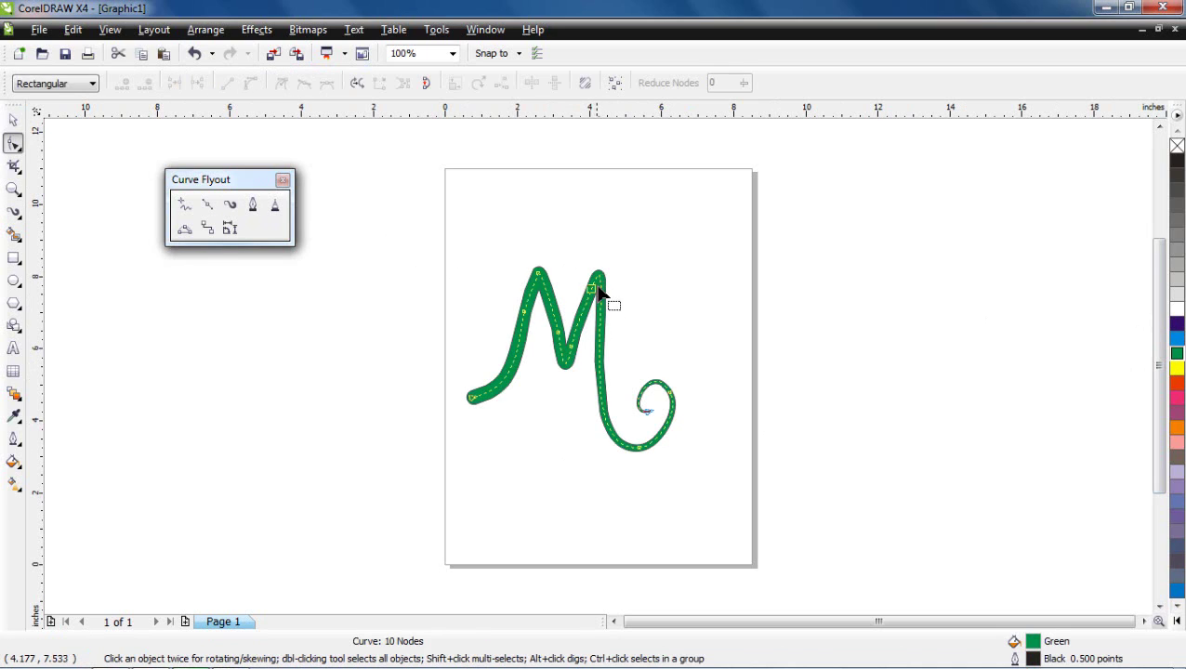
drag(591, 286, 603, 225)
mouse_move(611, 316)
mouse_down()
mouse_move(615, 305)
mouse_move(608, 349)
mouse_up()
drag(650, 439, 564, 449)
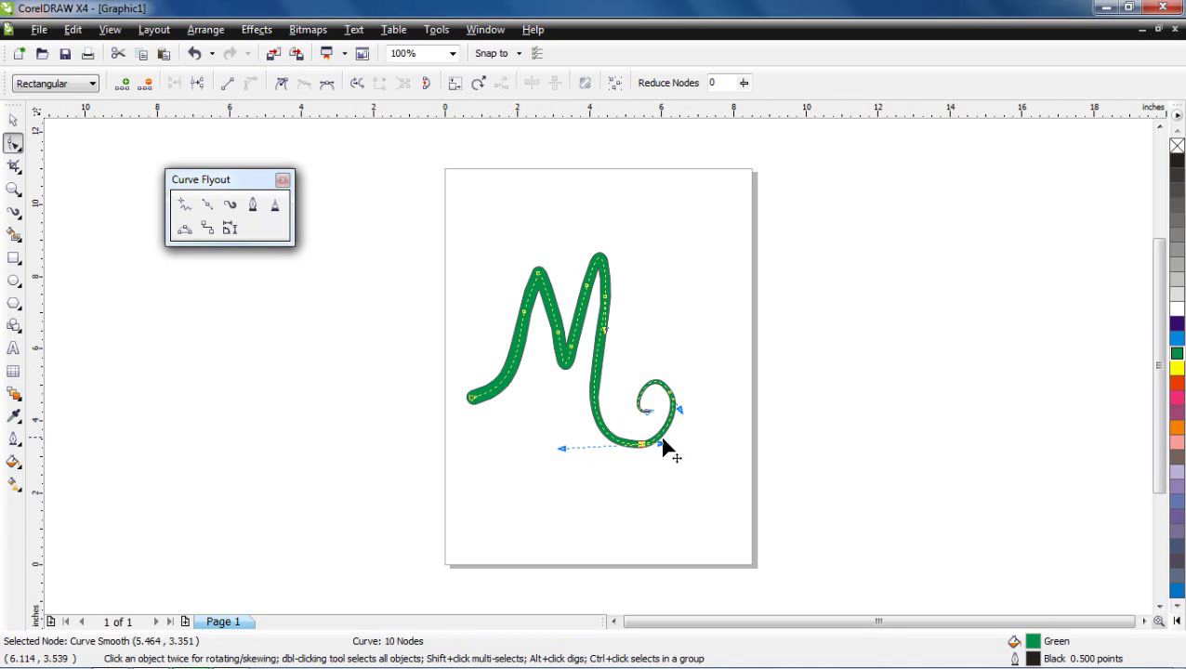
Step: Try adjusting the nodes and handles of the M's end curl, and delete the whole stroke
drag(665, 448, 650, 429)
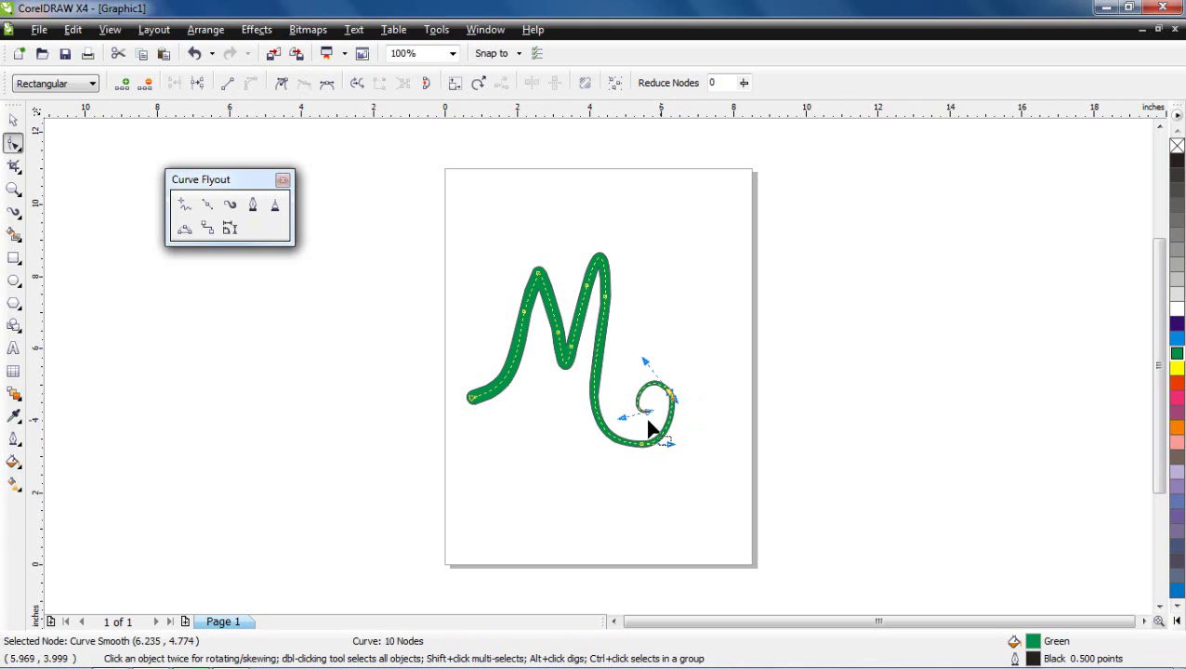
click(632, 433)
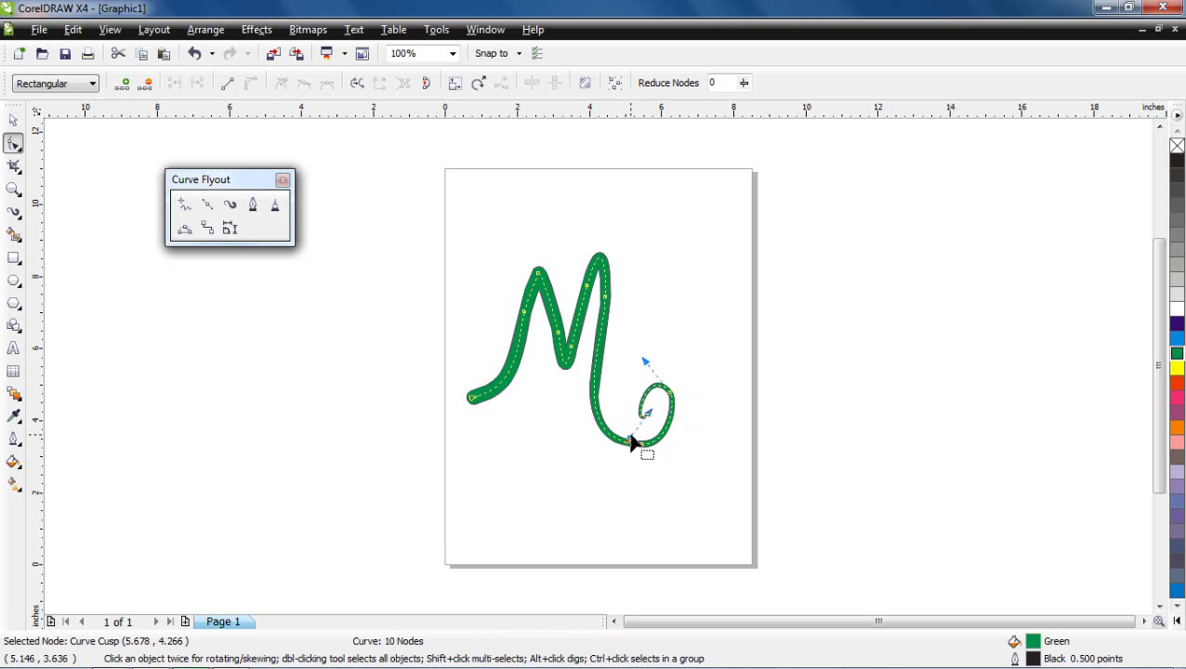
drag(631, 445, 631, 447)
drag(472, 399, 465, 400)
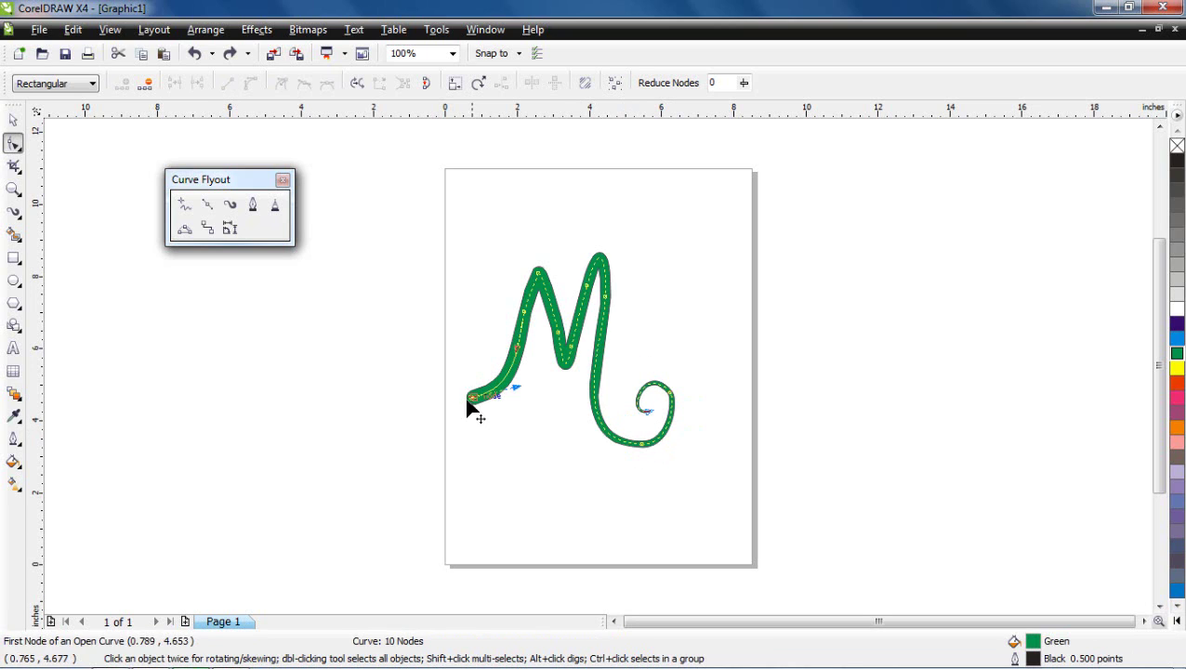
click(13, 119)
key(Delete)
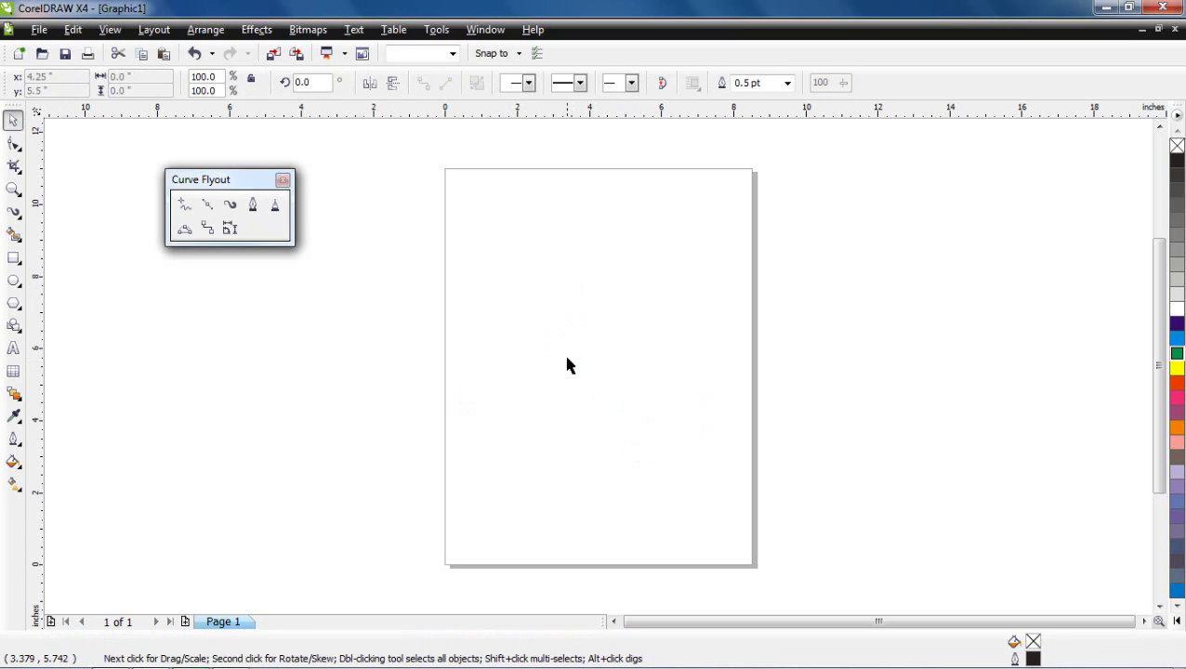
Step: Set Artistic Media to Brush mode with the red sketchy stroke, a width of 0.344 inches and freehand smoothing of 100
click(230, 203)
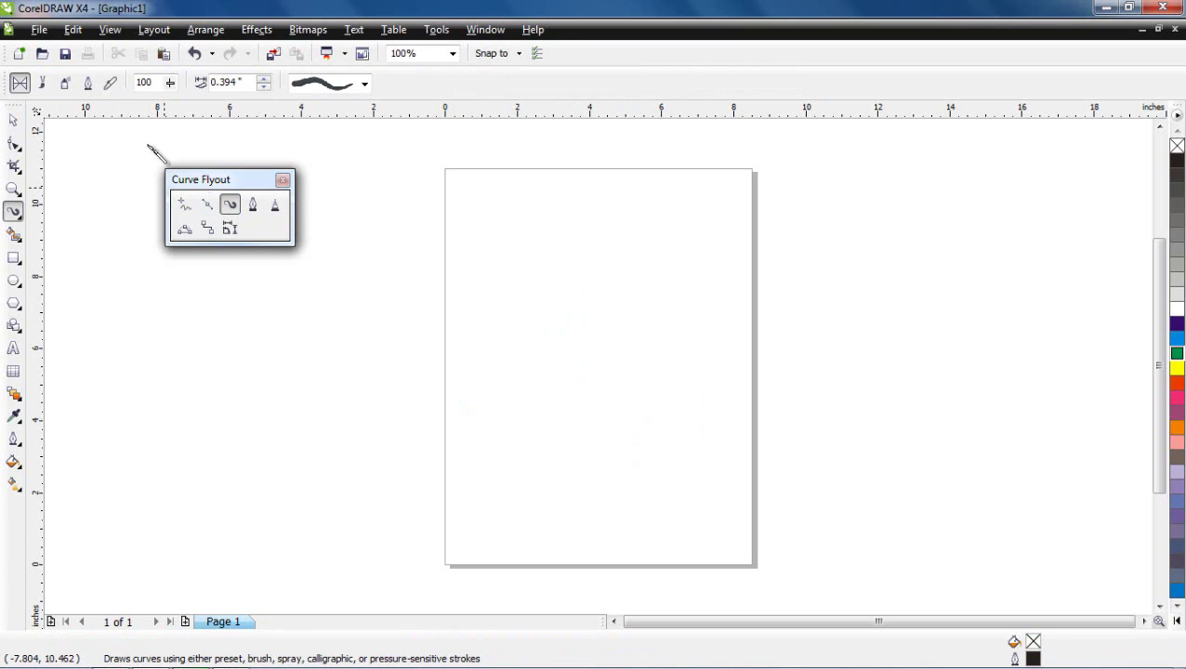
click(65, 86)
click(387, 84)
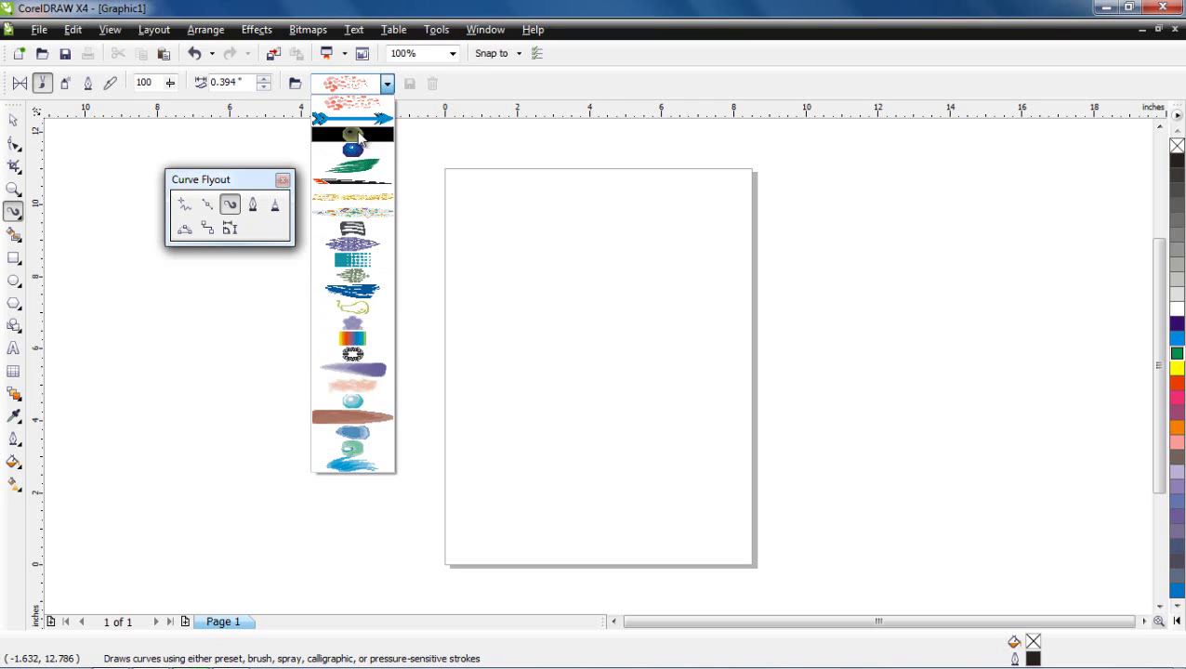
click(387, 84)
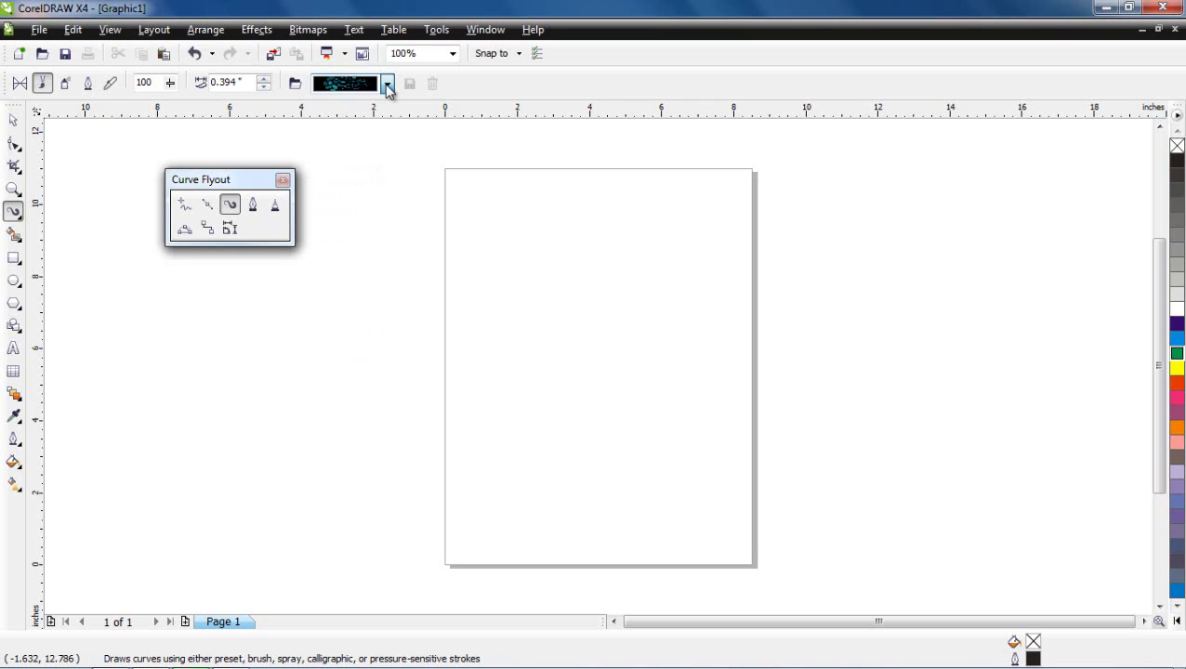
click(264, 86)
click(265, 86)
click(265, 86)
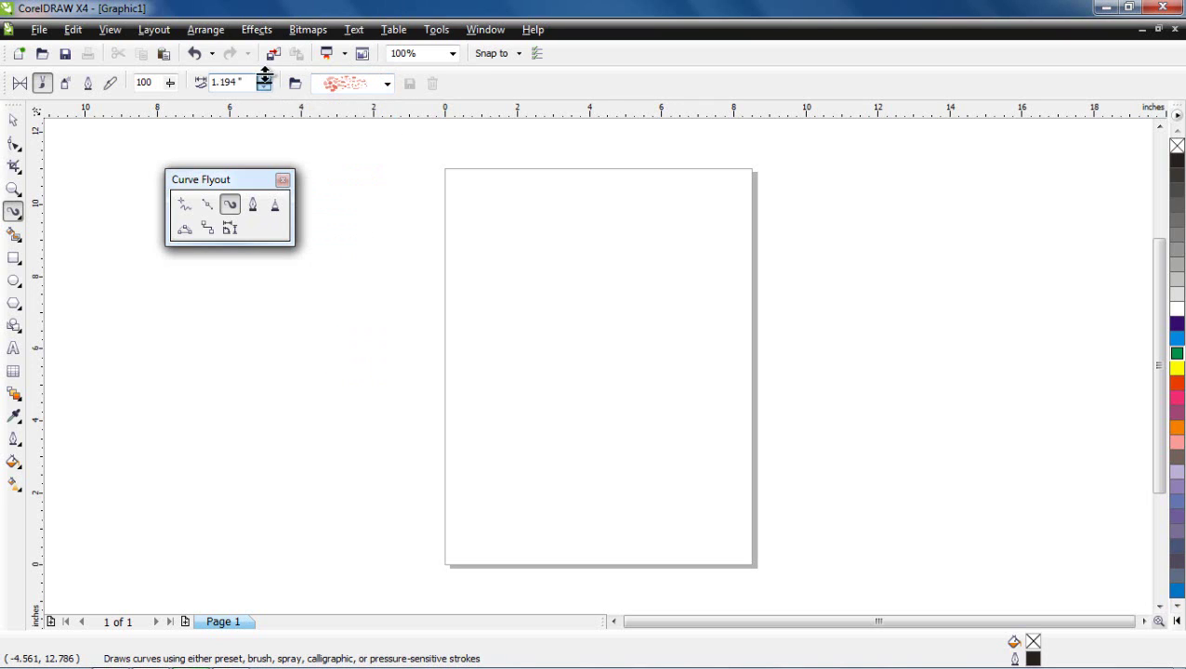
click(264, 86)
click(265, 86)
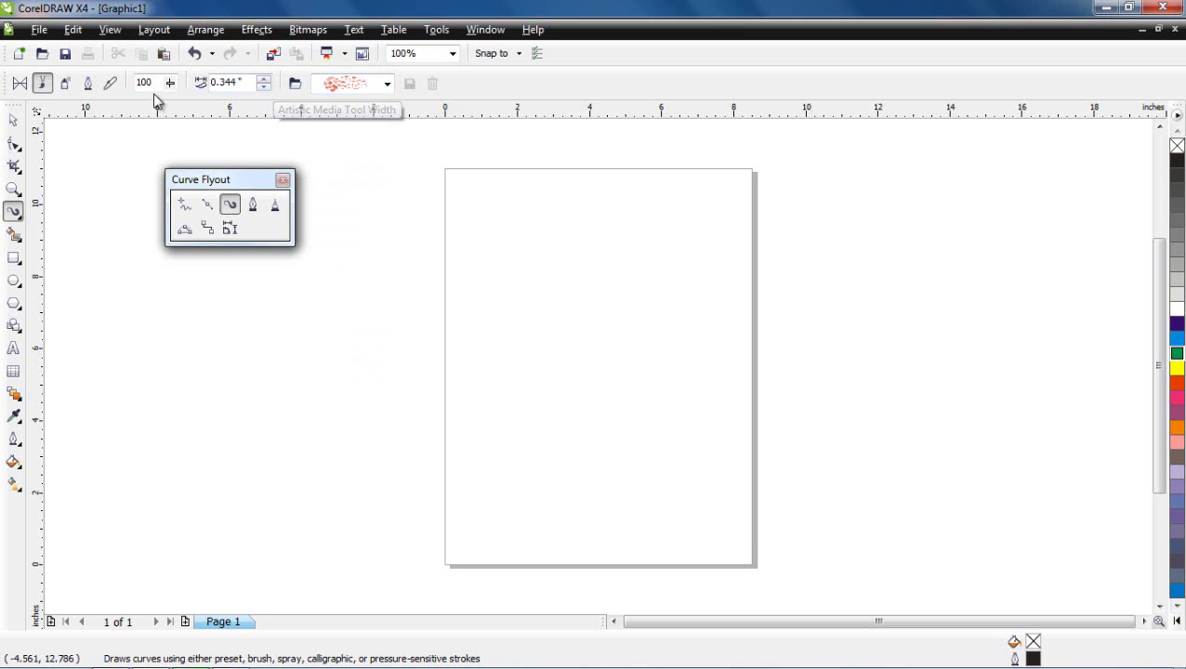
mouse_move(166, 110)
mouse_down()
mouse_move(140, 106)
mouse_move(177, 108)
mouse_up()
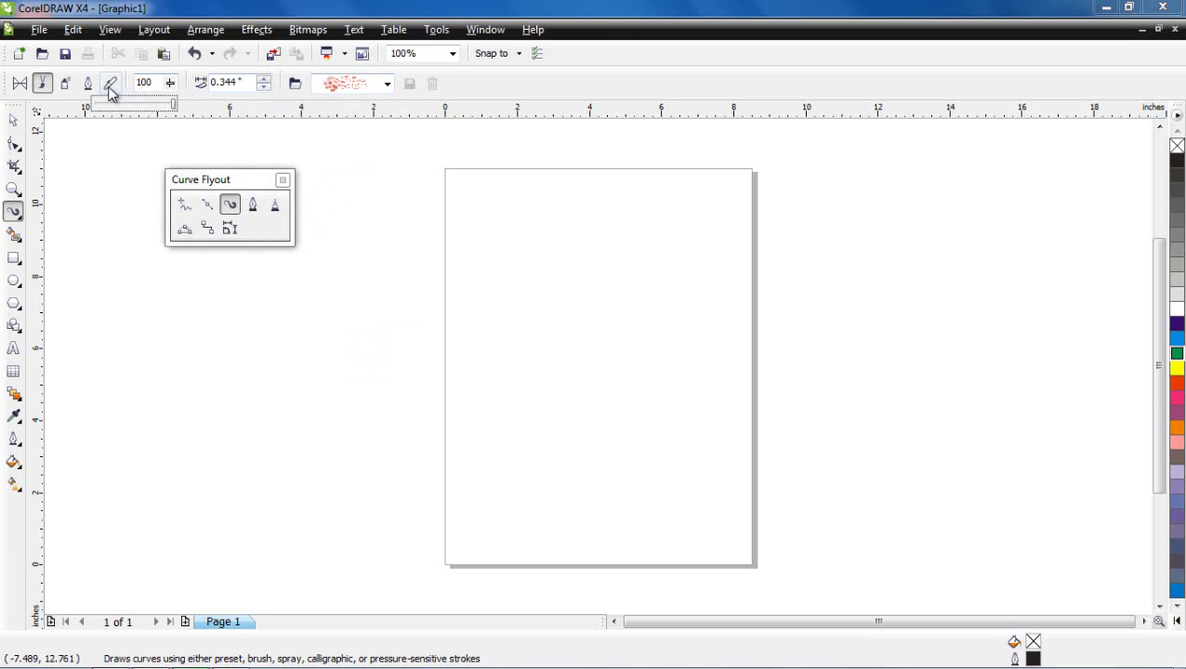
Step: Spray a balloon stroke in Sprayer mode with Randomly ordering, about 4 by 6.2 inches on the upper page, and select it for rotating
click(66, 86)
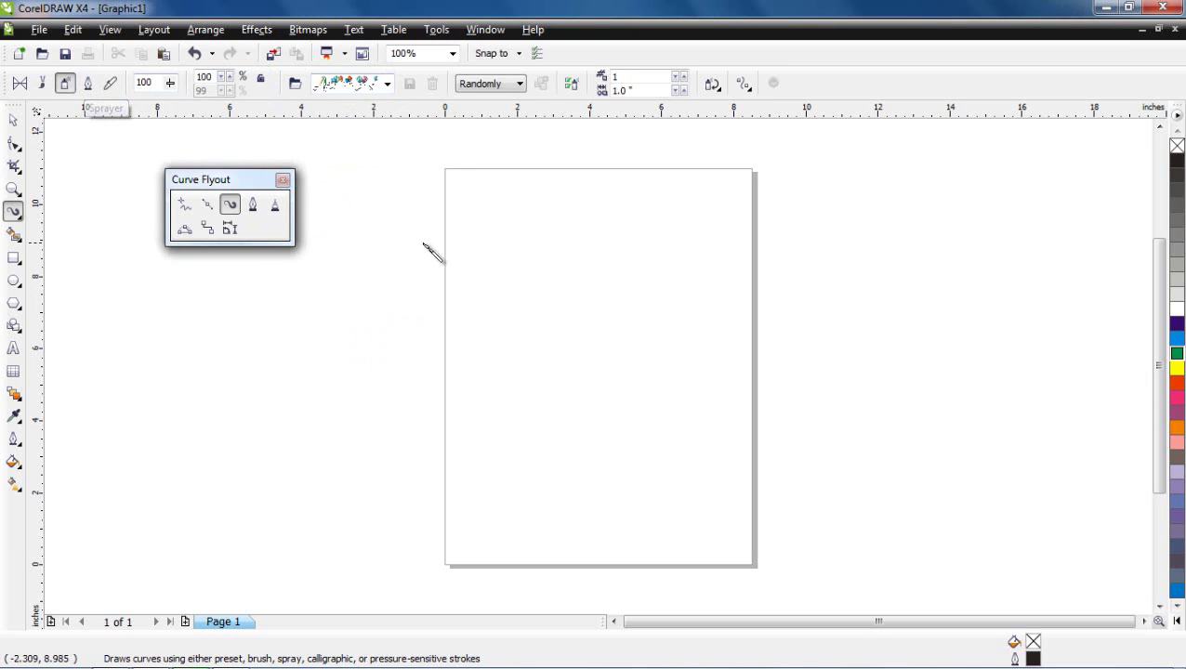
mouse_move(475, 256)
mouse_down()
mouse_move(531, 220)
mouse_move(541, 240)
mouse_move(491, 275)
mouse_move(488, 290)
mouse_move(560, 273)
mouse_move(555, 361)
mouse_up()
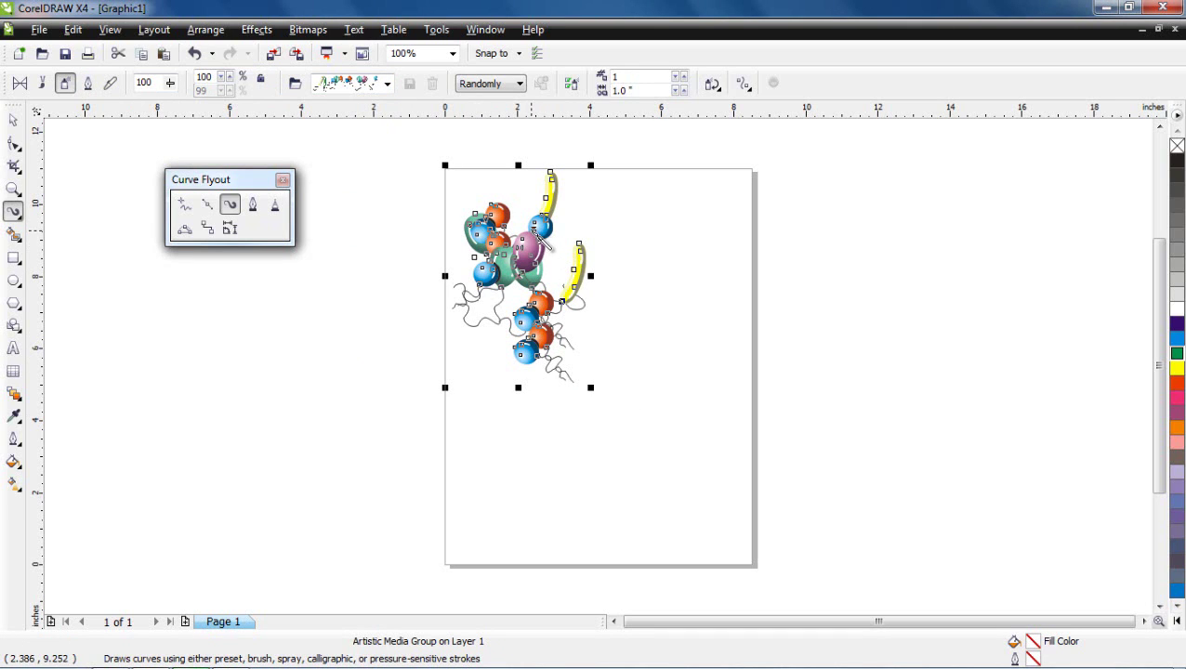
click(13, 119)
click(518, 272)
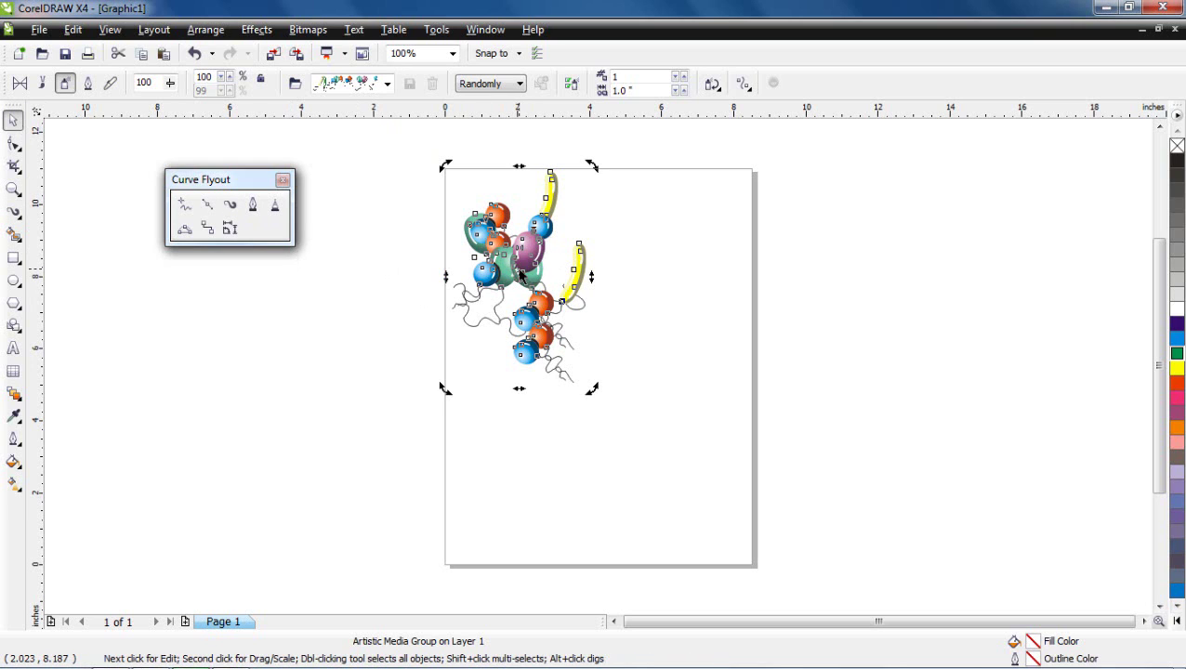
Step: Delete the balloon stroke and choose the bubble spraylist for Artistic Media's Sprayer mode
key(Delete)
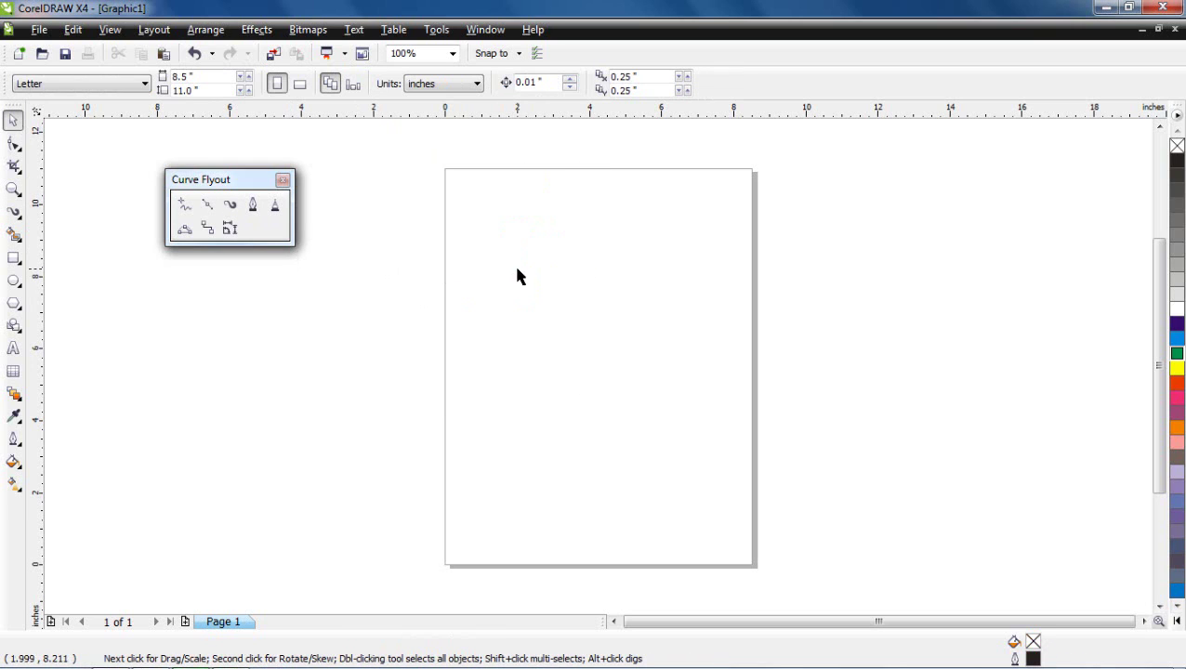
click(229, 206)
click(387, 84)
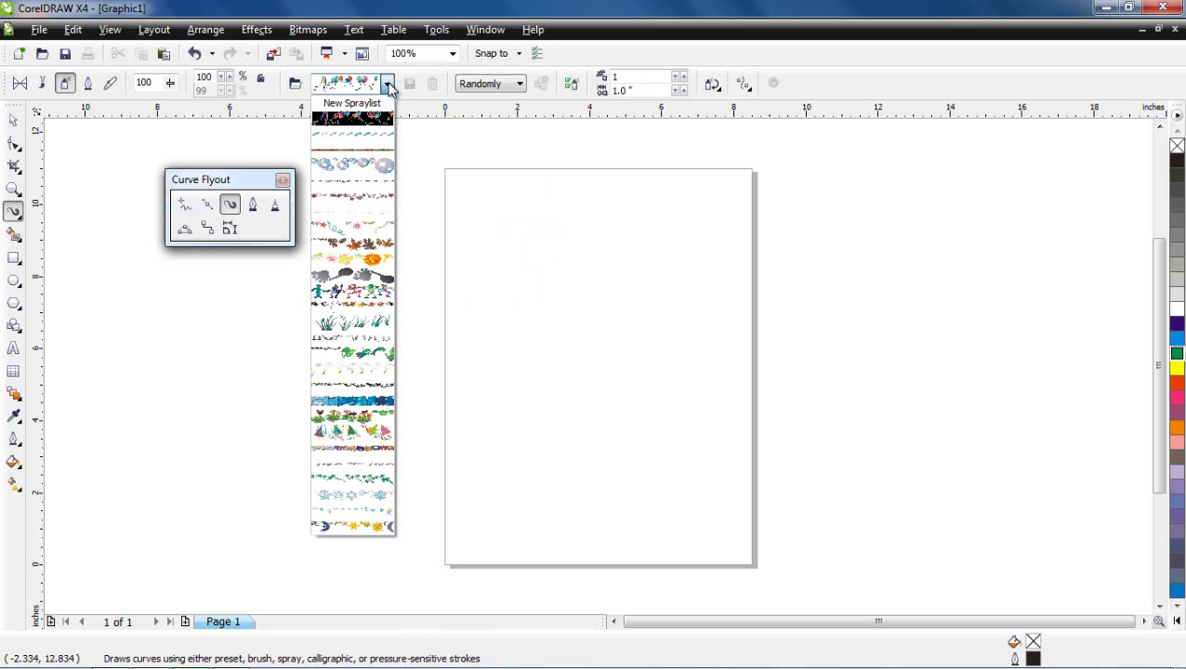
click(358, 179)
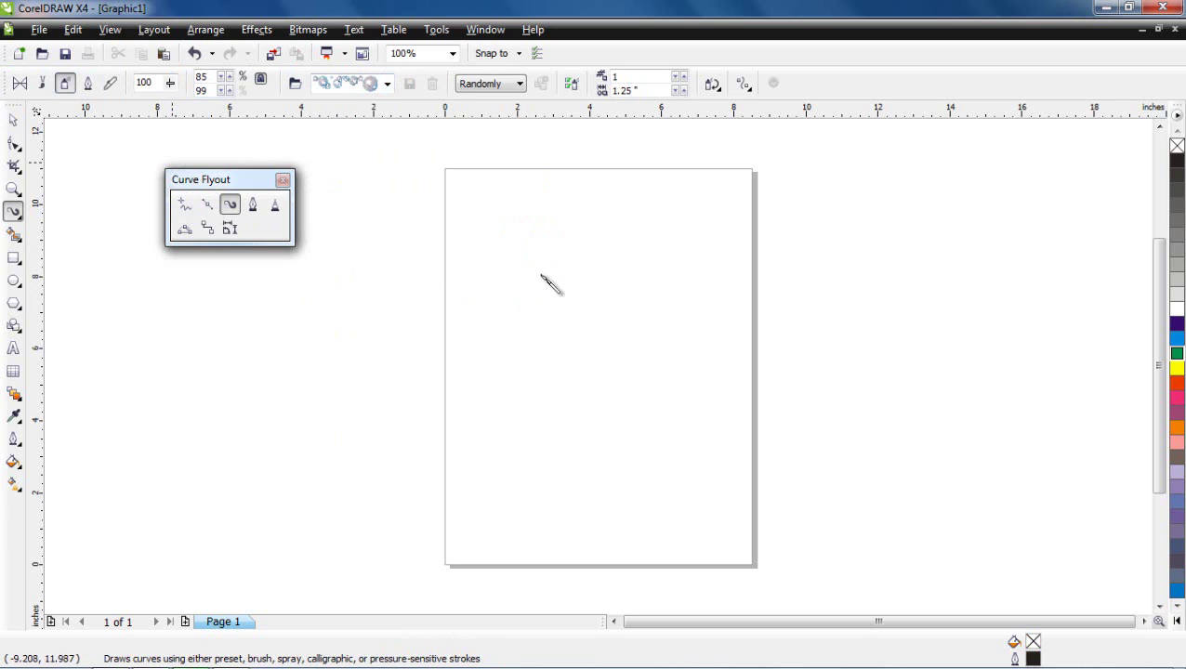
Step: Spray two diagonal bubble strokes down the page with Randomly ordering, deleting each one after it is drawn
drag(474, 232, 594, 409)
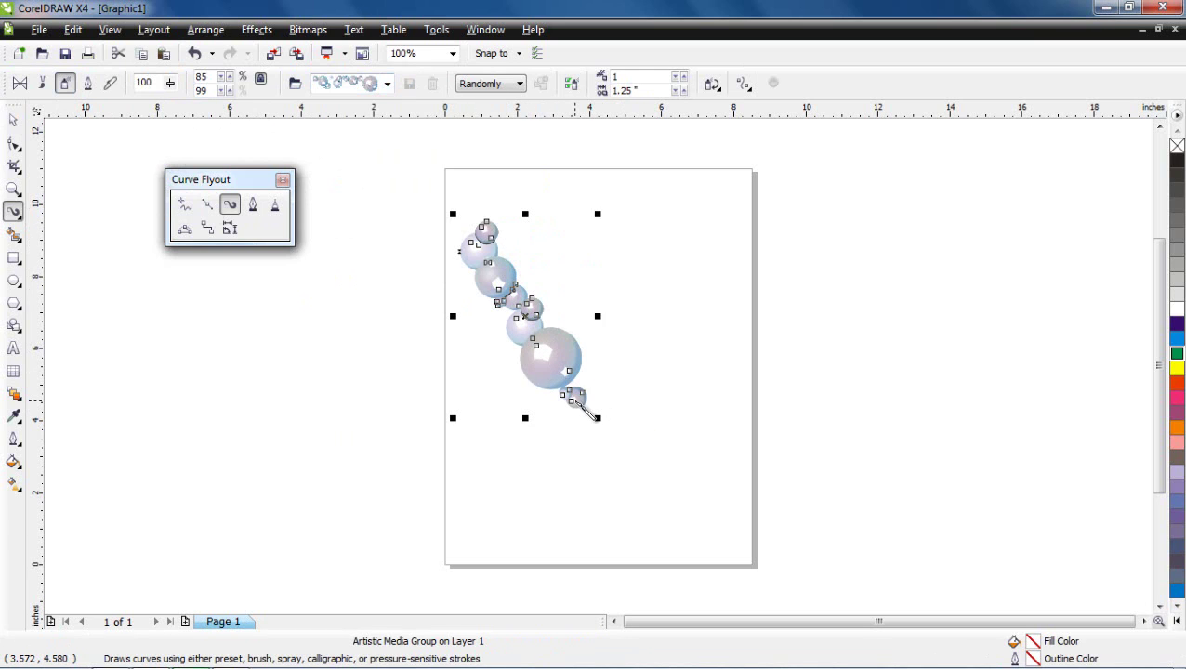
key(Delete)
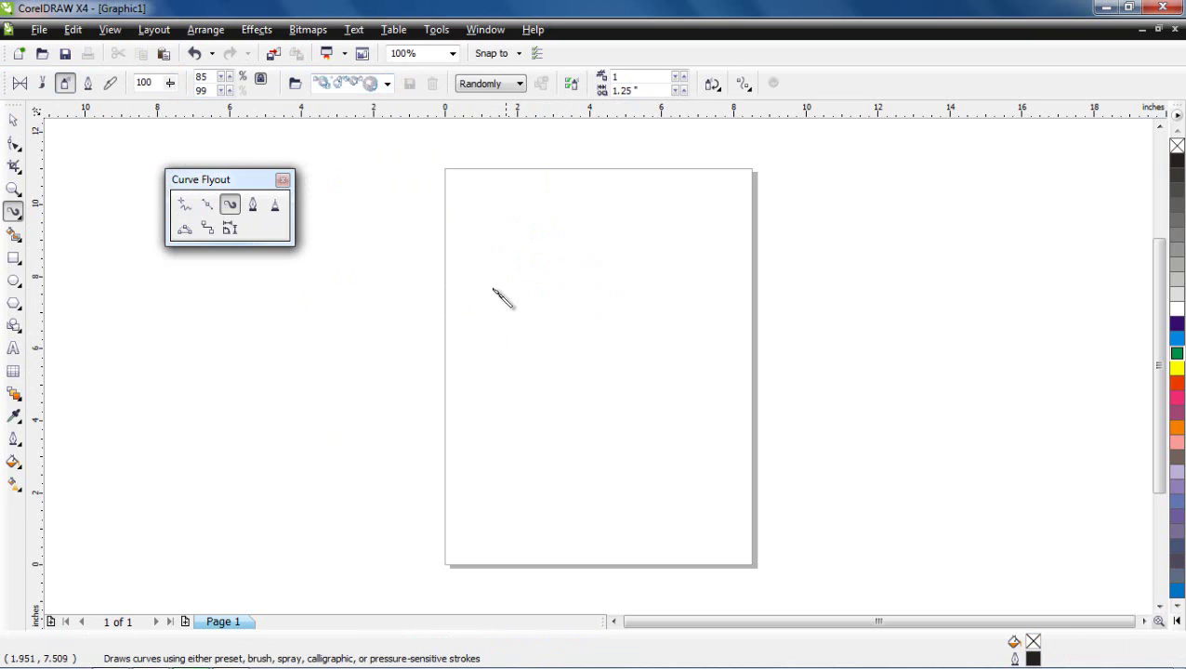
mouse_move(490, 277)
mouse_down()
mouse_move(533, 263)
mouse_move(526, 319)
mouse_move(555, 356)
mouse_move(718, 455)
mouse_up()
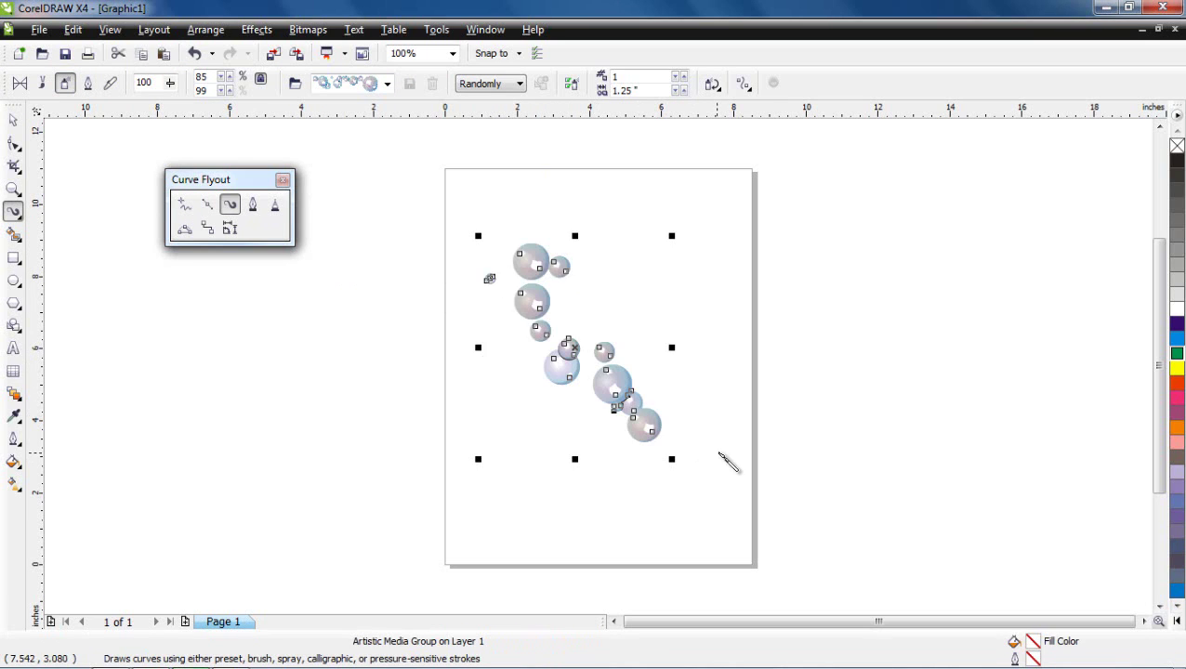
key(Delete)
Step: Draw an S-shaped Calligraphic stroke about 3 by 3.3 inches on the upper page, with 0.344-inch width and 0.0-degree angle
drag(213, 175, 217, 163)
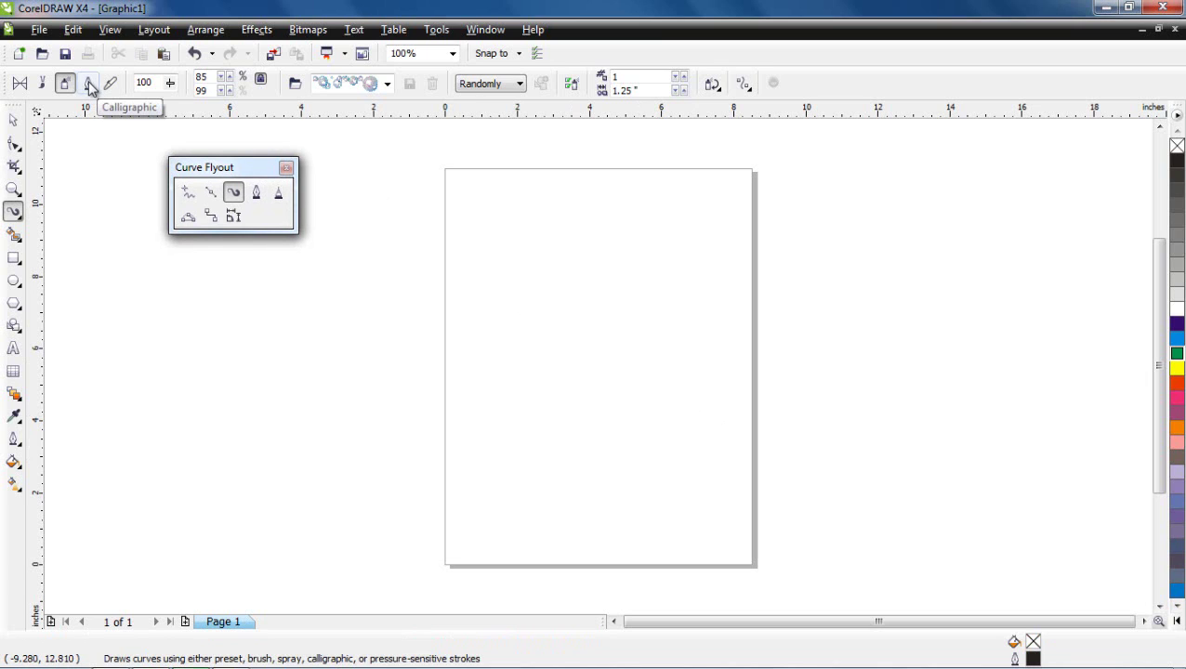
click(90, 86)
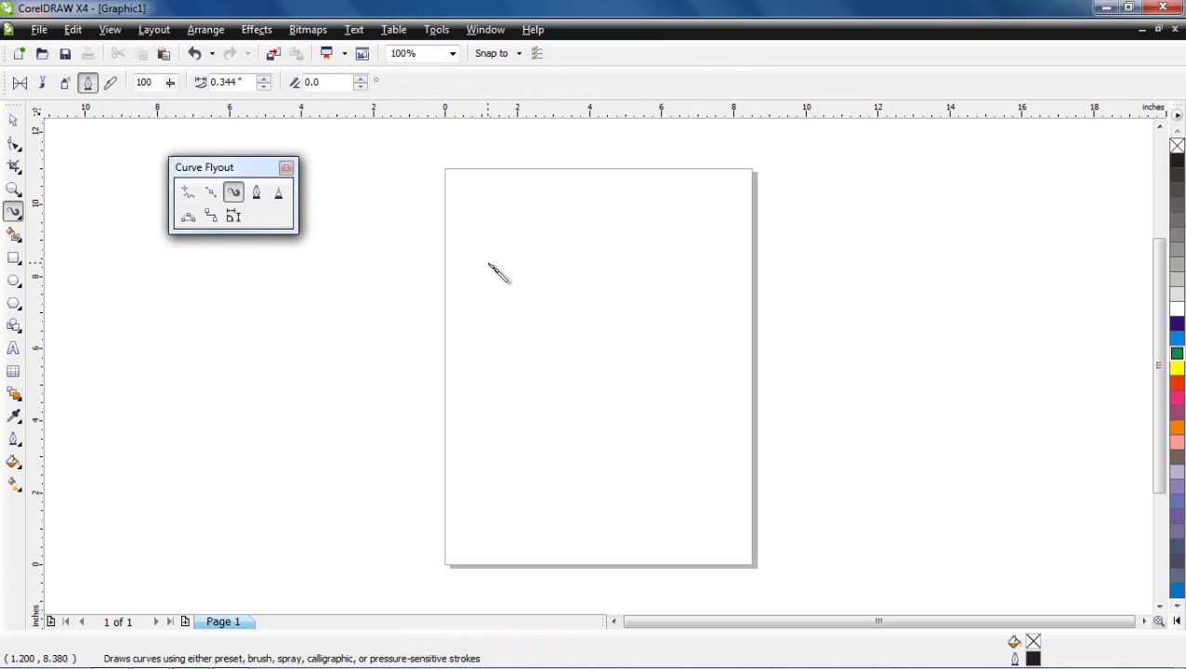
mouse_move(484, 262)
mouse_down()
mouse_move(501, 223)
mouse_move(539, 219)
mouse_move(532, 308)
mouse_move(555, 330)
mouse_move(602, 277)
mouse_up()
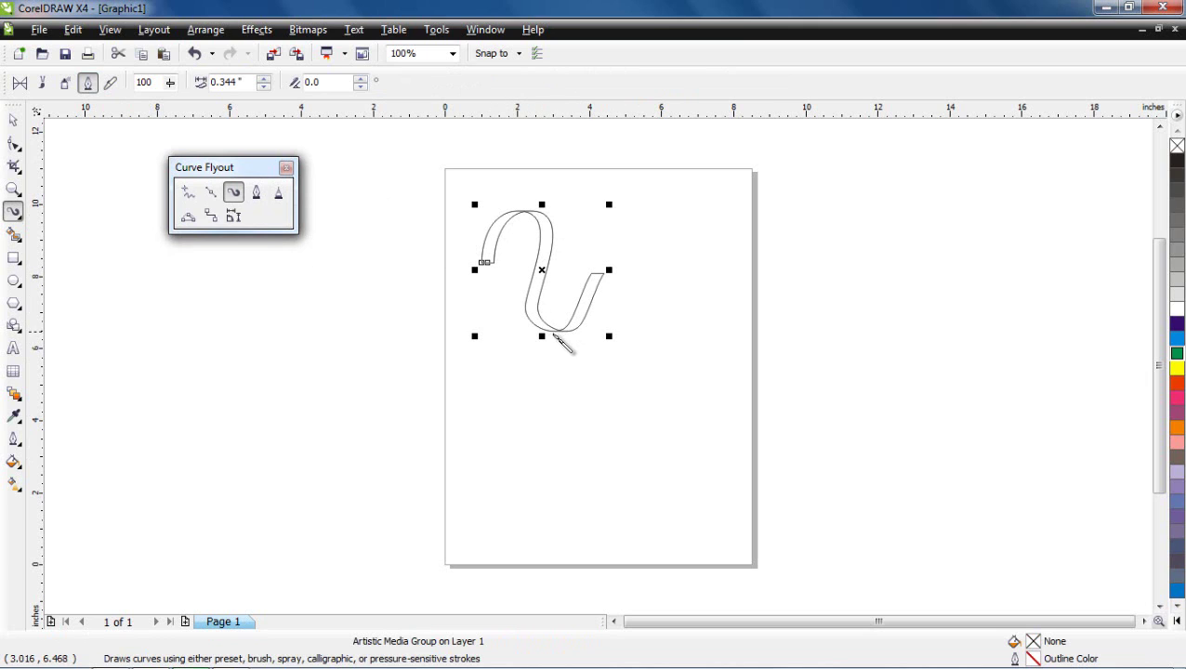
click(42, 81)
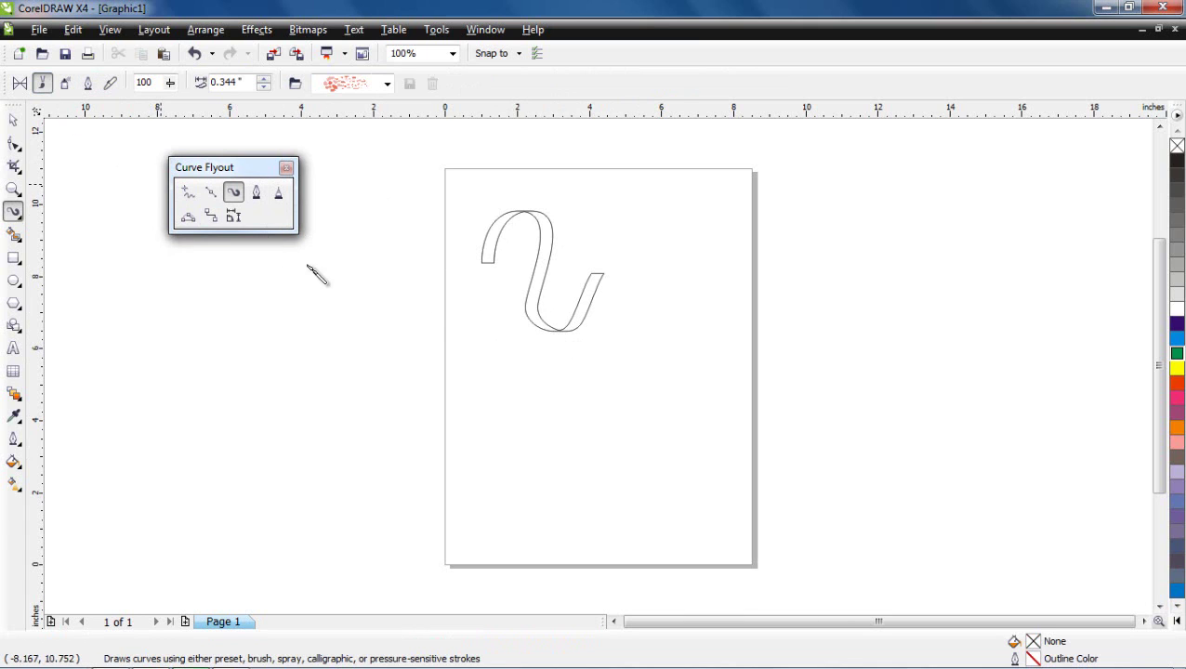
click(389, 84)
click(386, 85)
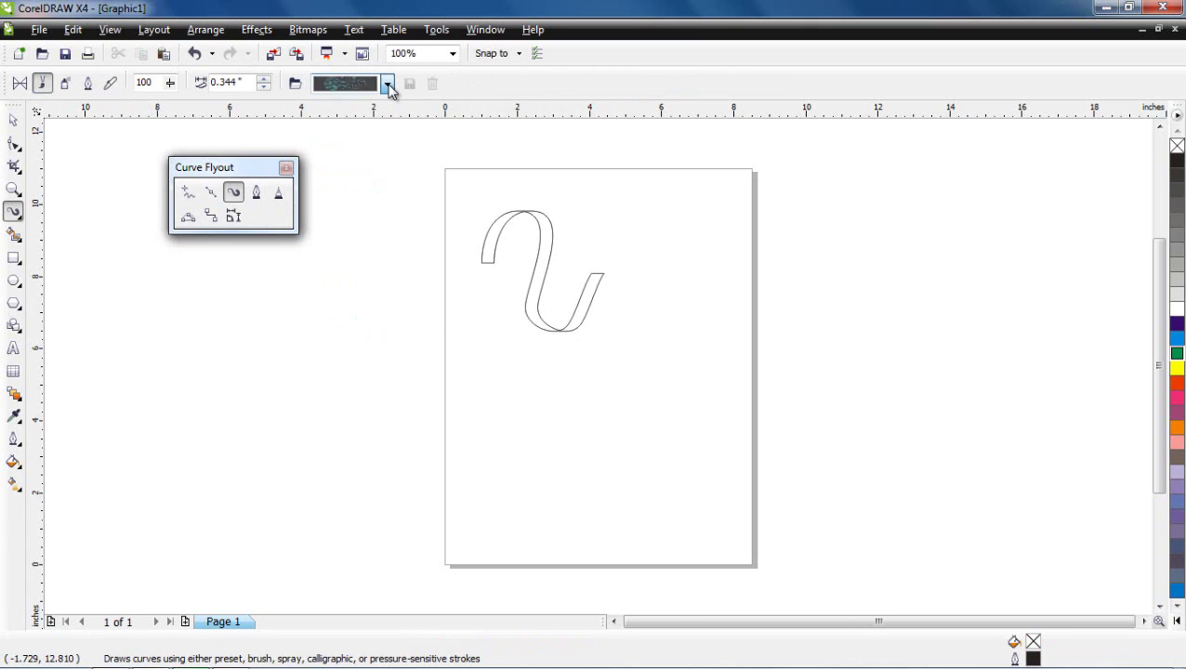
Step: Draw an S-shaped stroke about 3 by 3 inches below the calligraphic one, using Preset mode's tapered stroke at 0.344-inch width
click(21, 84)
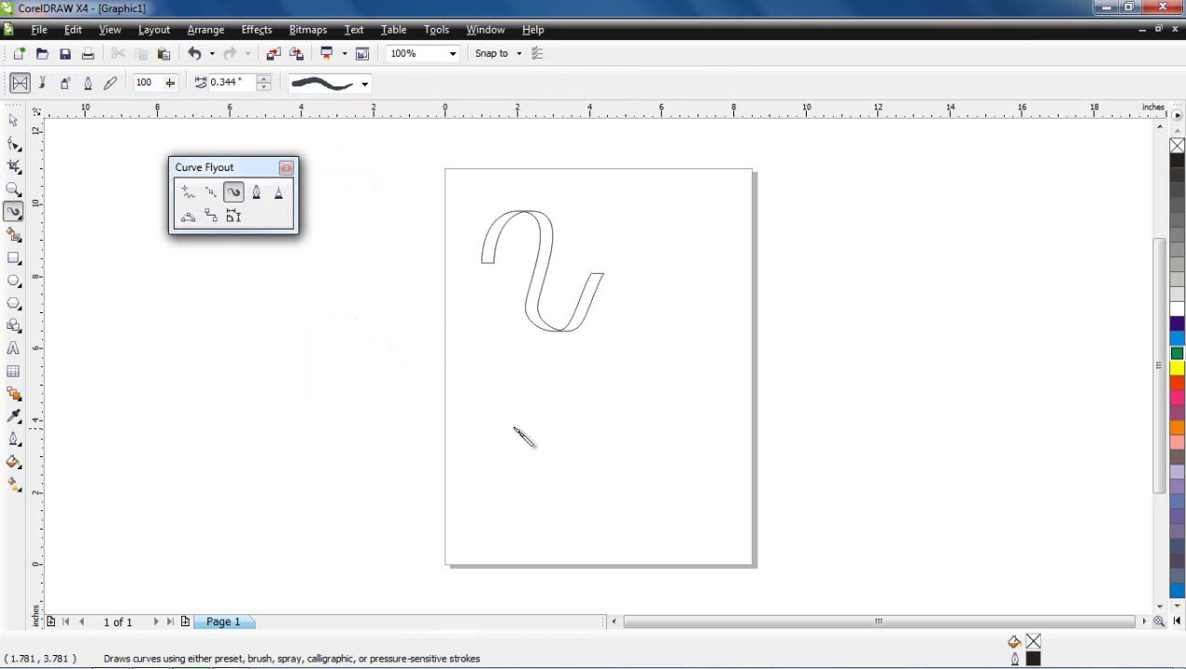
click(365, 85)
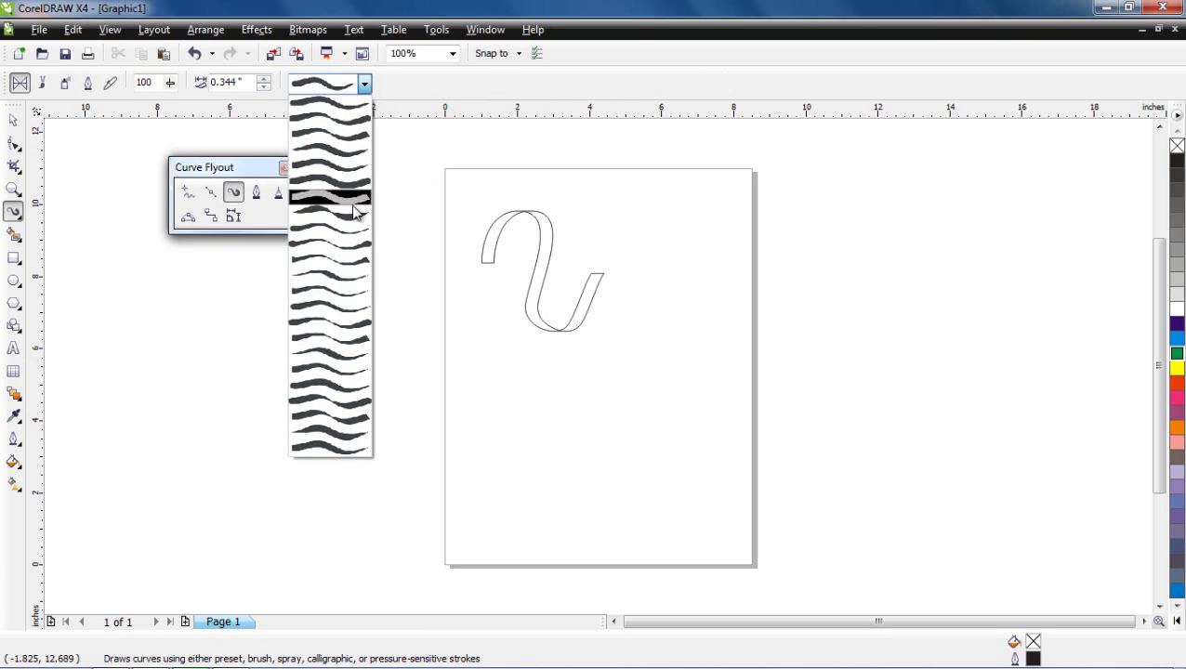
click(330, 109)
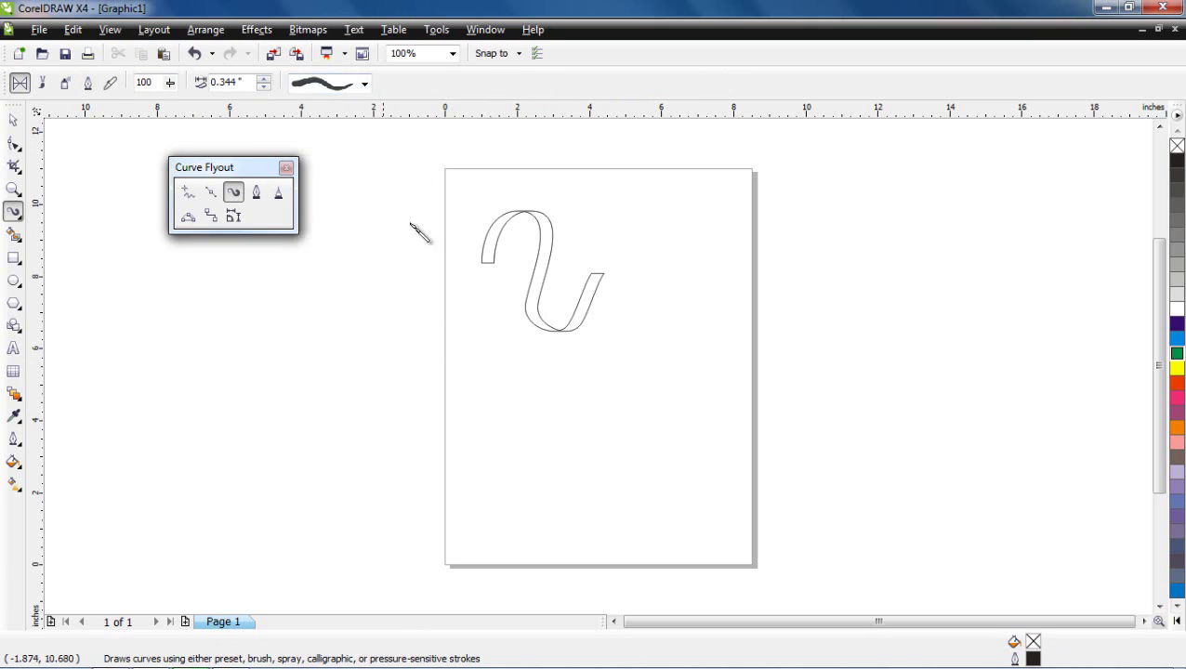
mouse_move(507, 416)
mouse_down()
mouse_move(531, 371)
mouse_move(555, 381)
mouse_move(550, 467)
mouse_move(582, 470)
mouse_move(611, 416)
mouse_up()
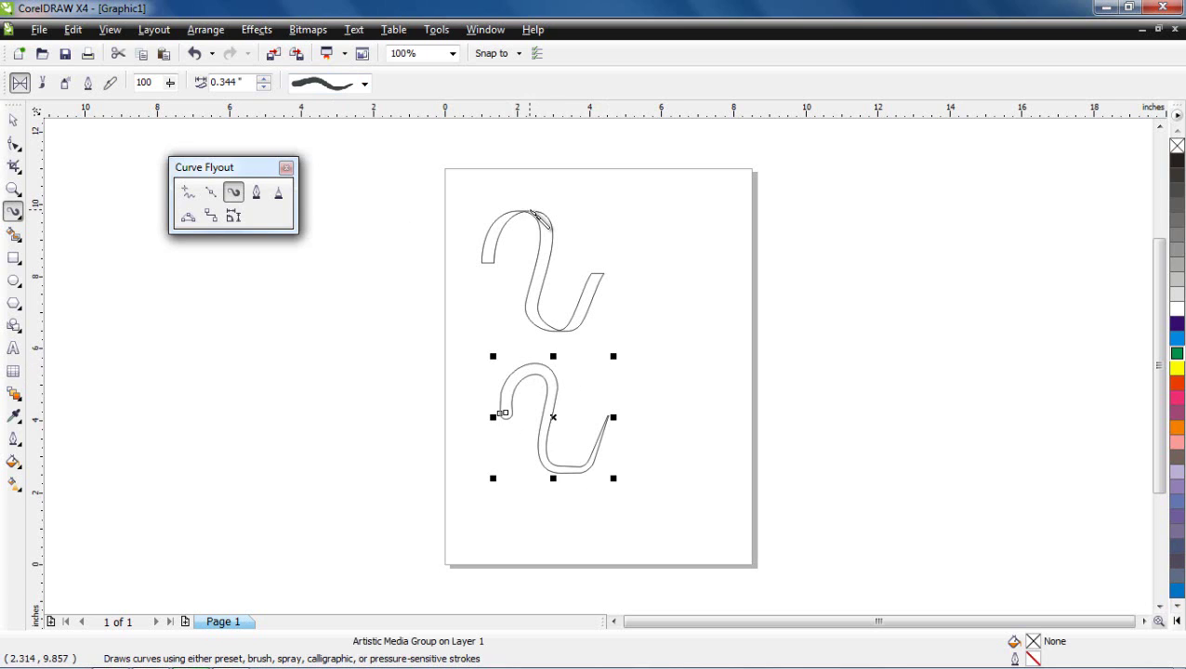
Step: Draw a wavy Calligraphic stroke about 2.3 by 3.6 inches beside the upper stroke, with the nib angle set to 70 degrees
click(13, 118)
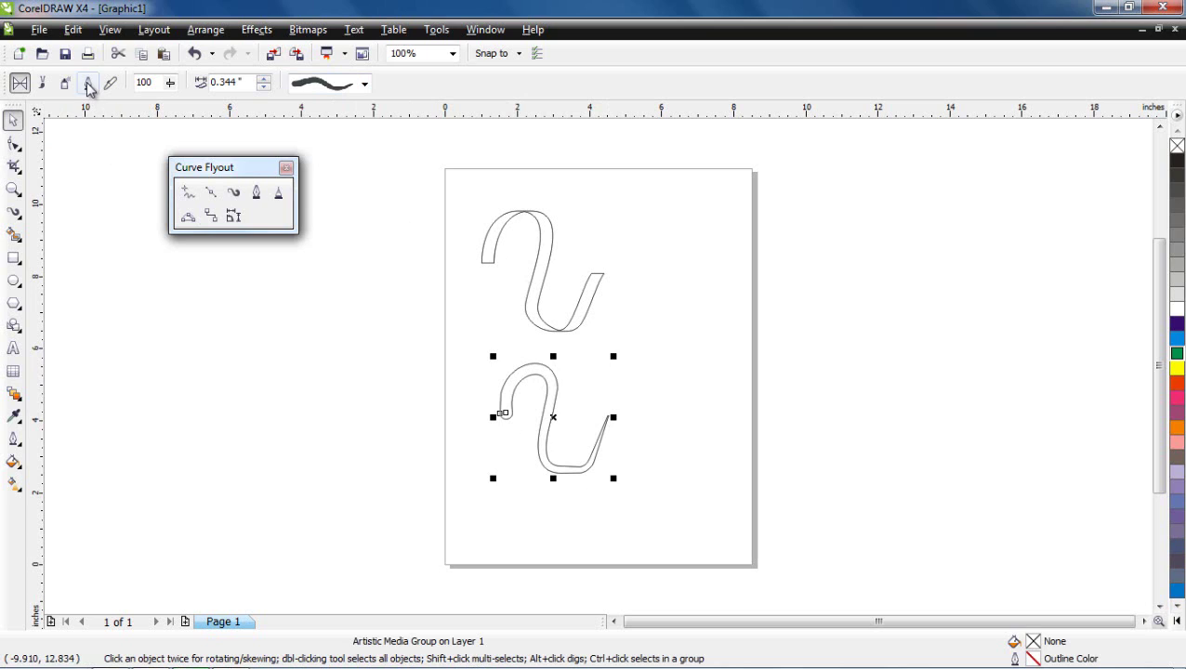
click(89, 83)
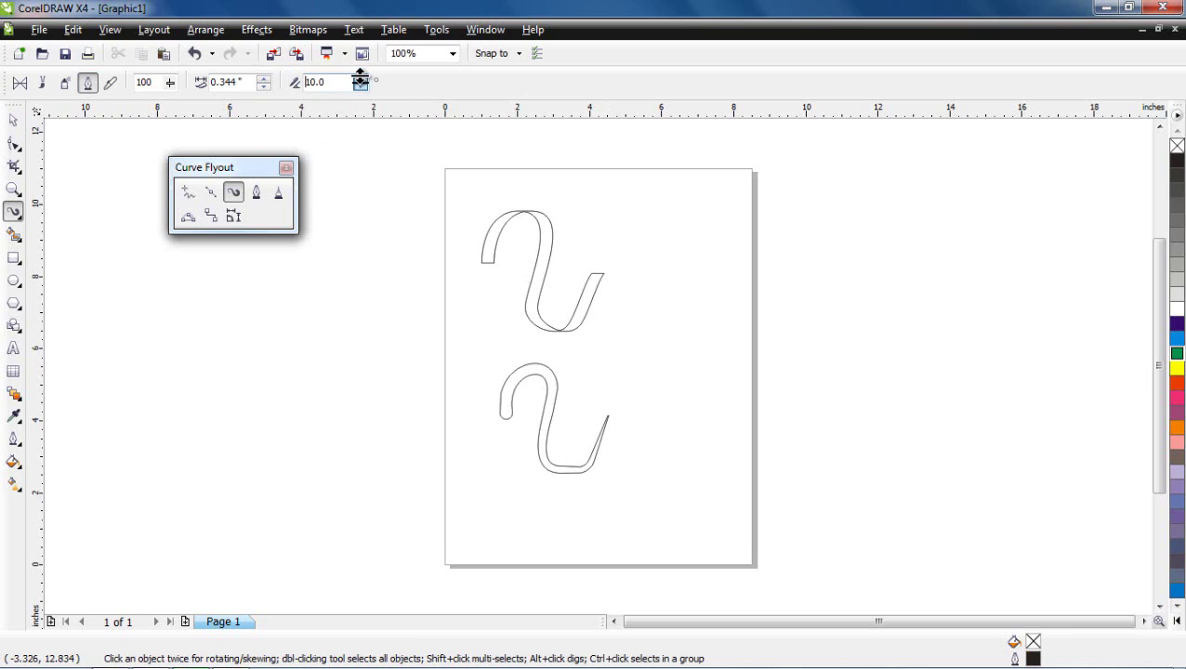
drag(367, 68, 363, 70)
mouse_move(596, 214)
mouse_down()
mouse_move(640, 212)
mouse_move(632, 267)
mouse_move(671, 287)
mouse_move(670, 330)
mouse_up()
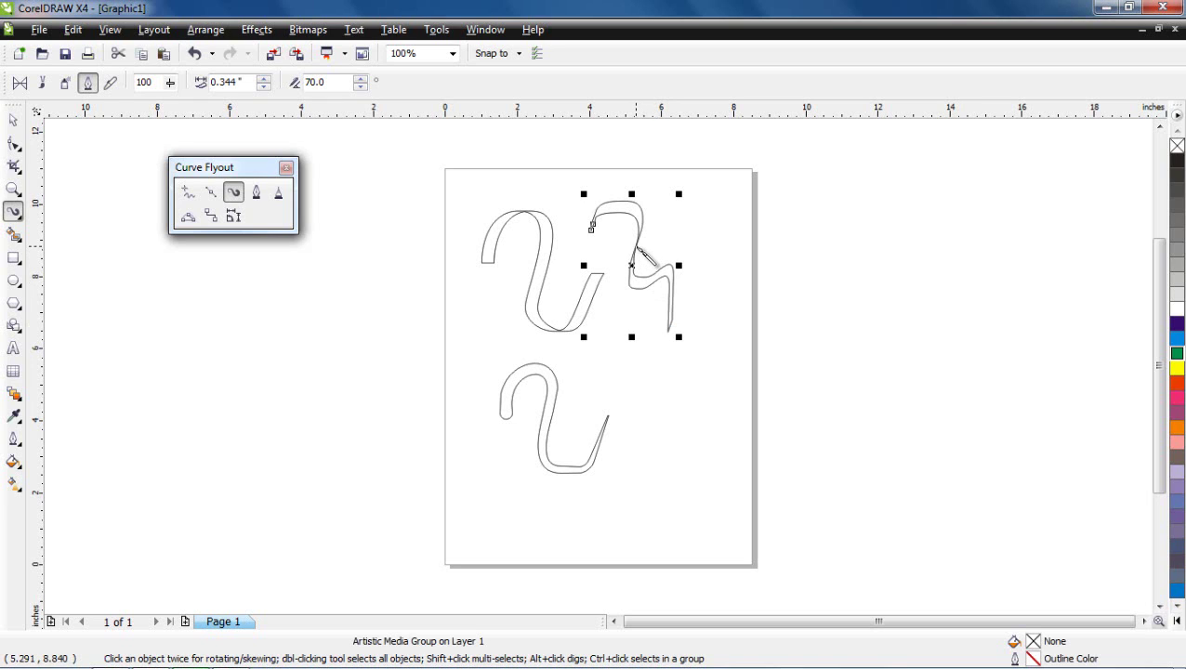
Step: Delete the two calligraphic strokes and the preset stroke to clear the page
click(13, 120)
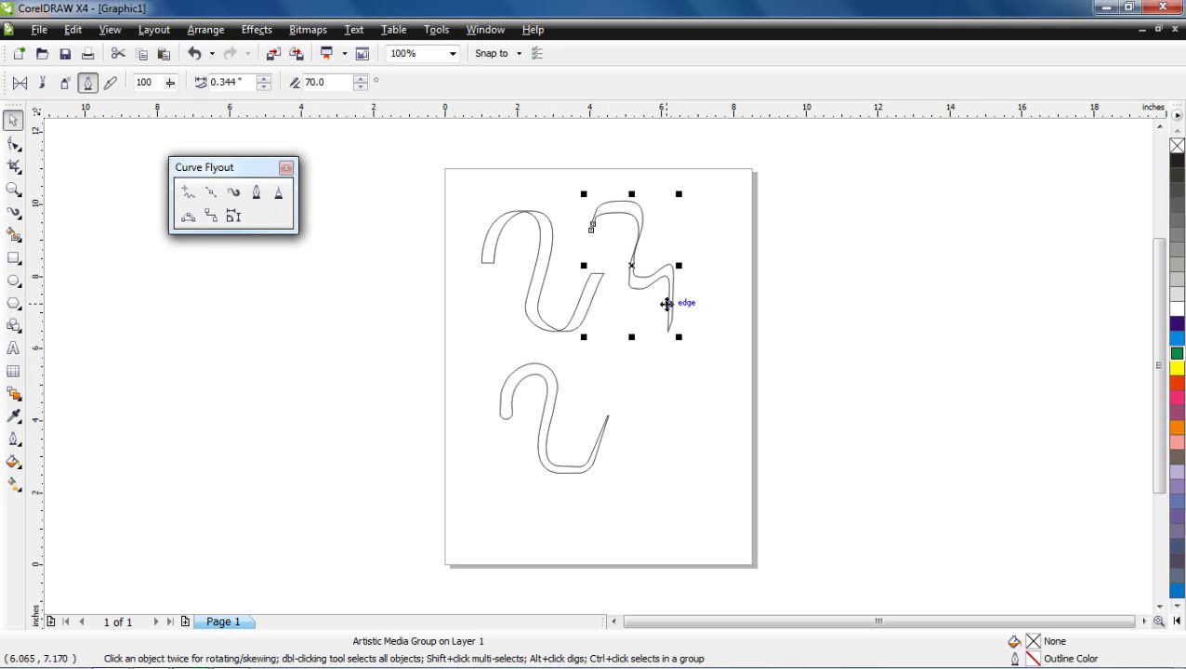
key(Delete)
click(587, 312)
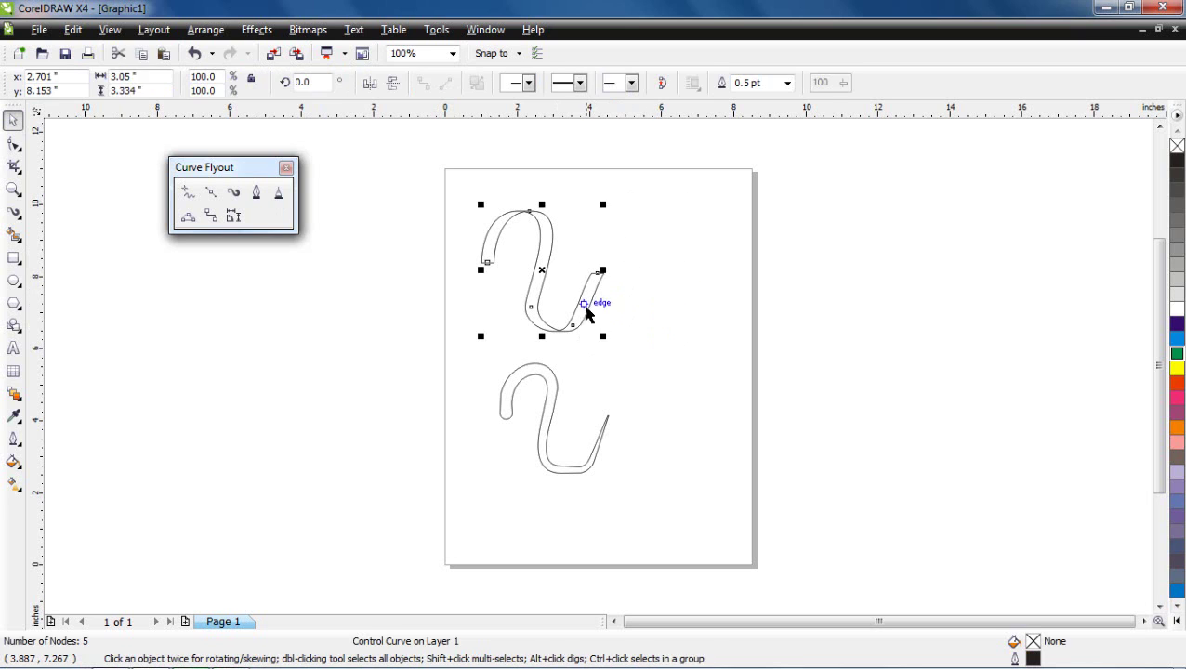
key(Delete)
click(549, 414)
key(Delete)
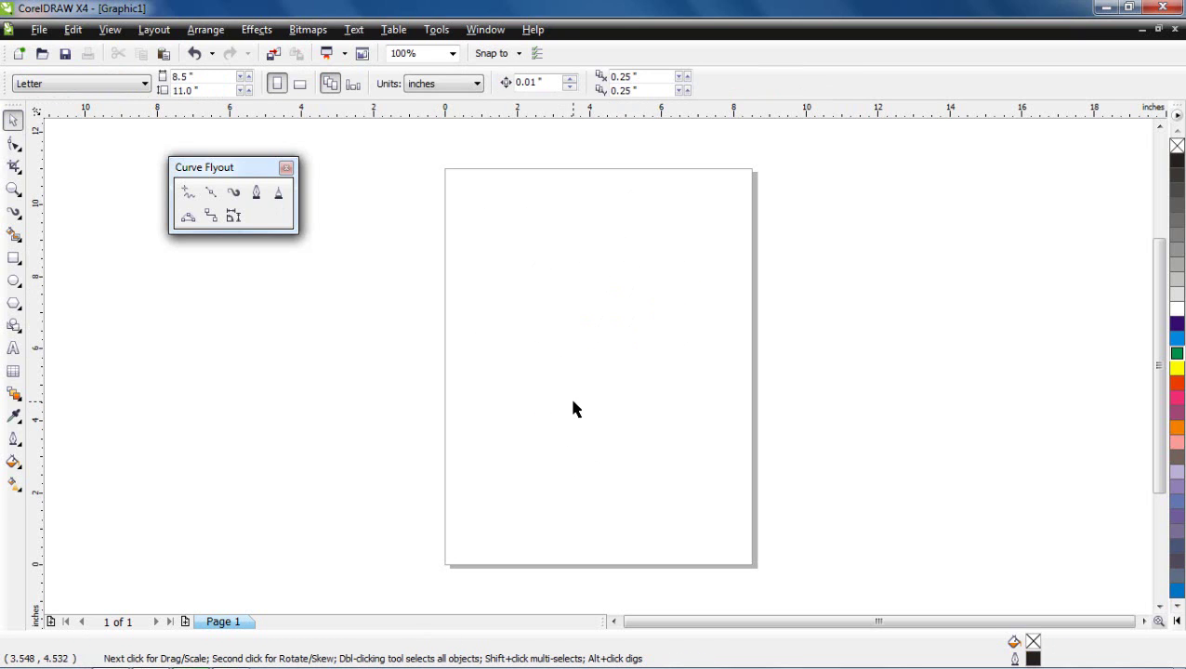
Step: Draw a closed six-node Pen shape about 4.3 by 2.5 inches, with a rounded left lobe and a straight-edged right lobe
click(257, 193)
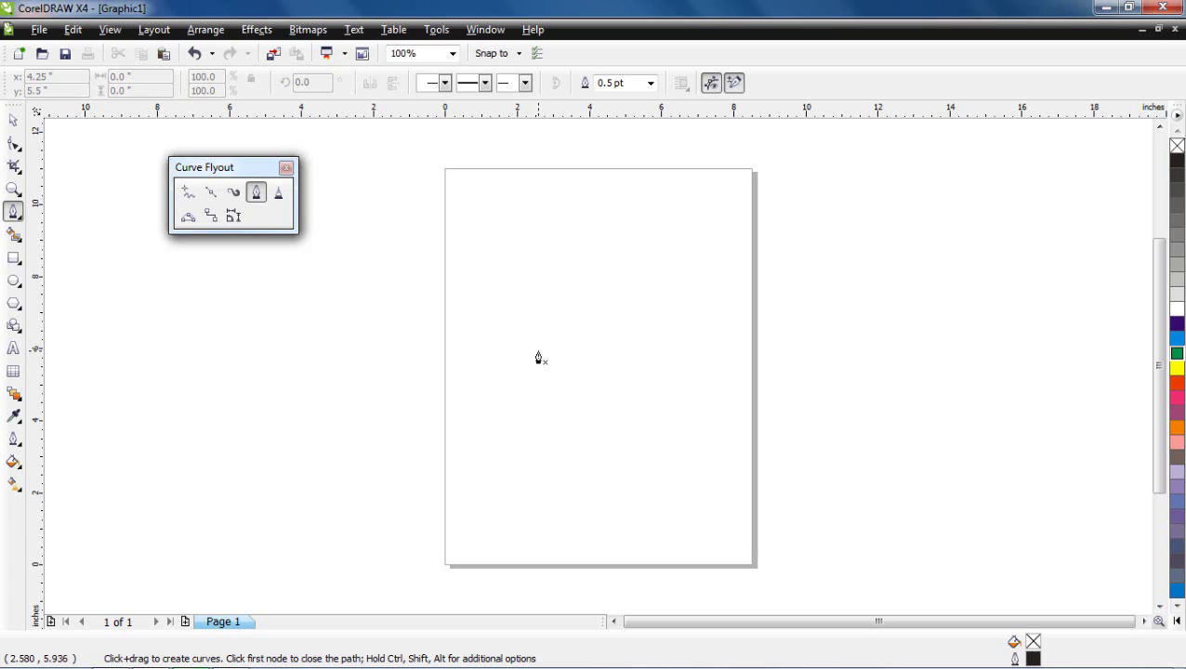
mouse_move(537, 351)
mouse_down()
mouse_move(511, 290)
mouse_move(543, 233)
mouse_move(548, 253)
mouse_up()
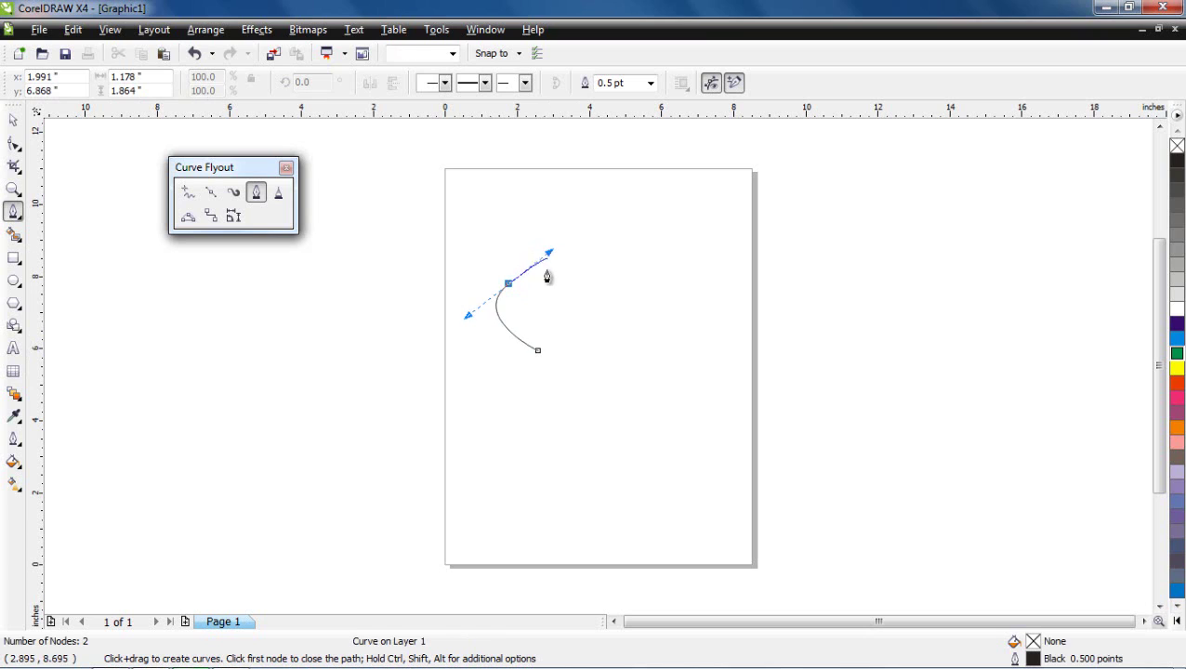
click(574, 325)
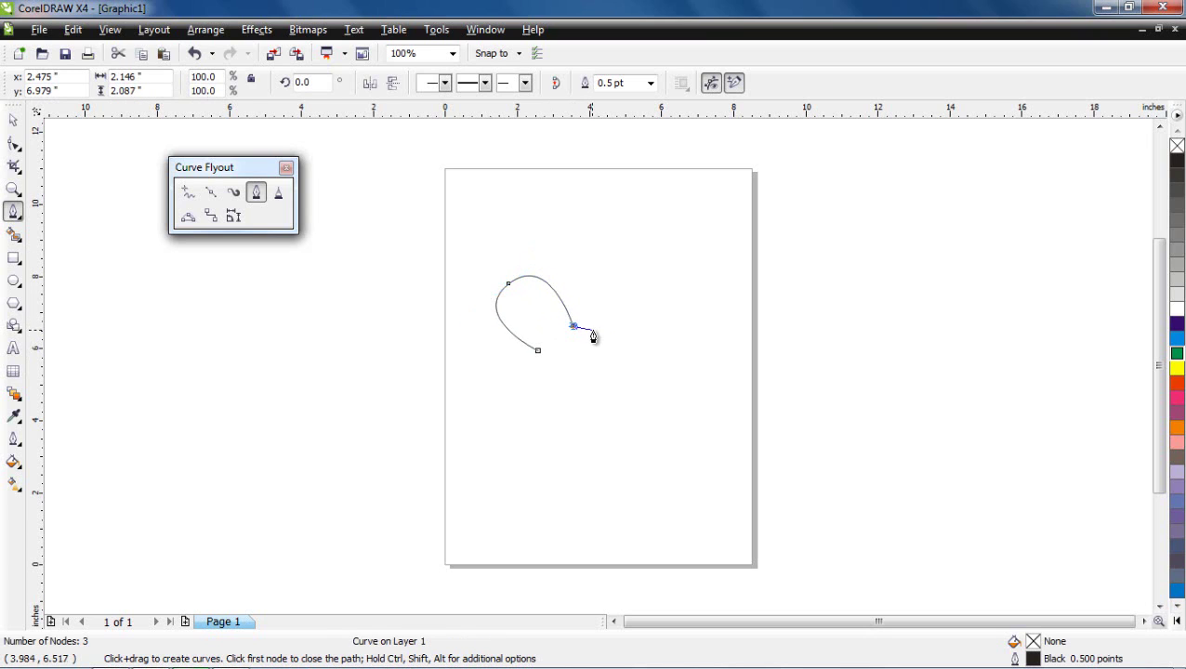
click(591, 261)
click(650, 275)
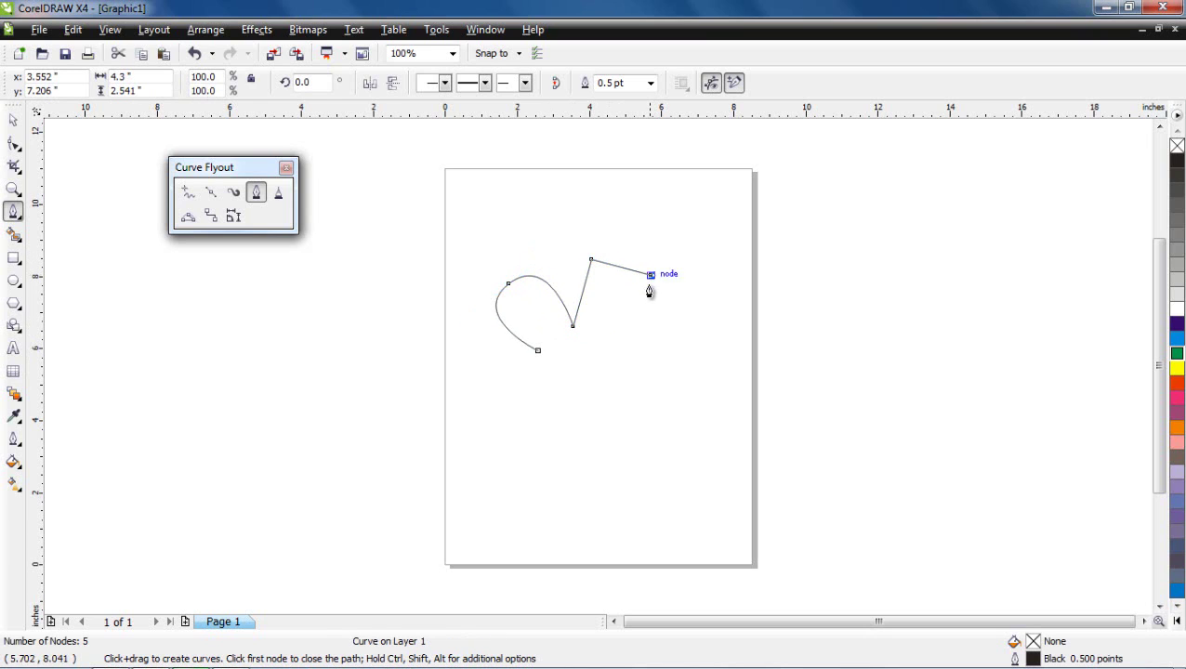
click(607, 341)
click(537, 350)
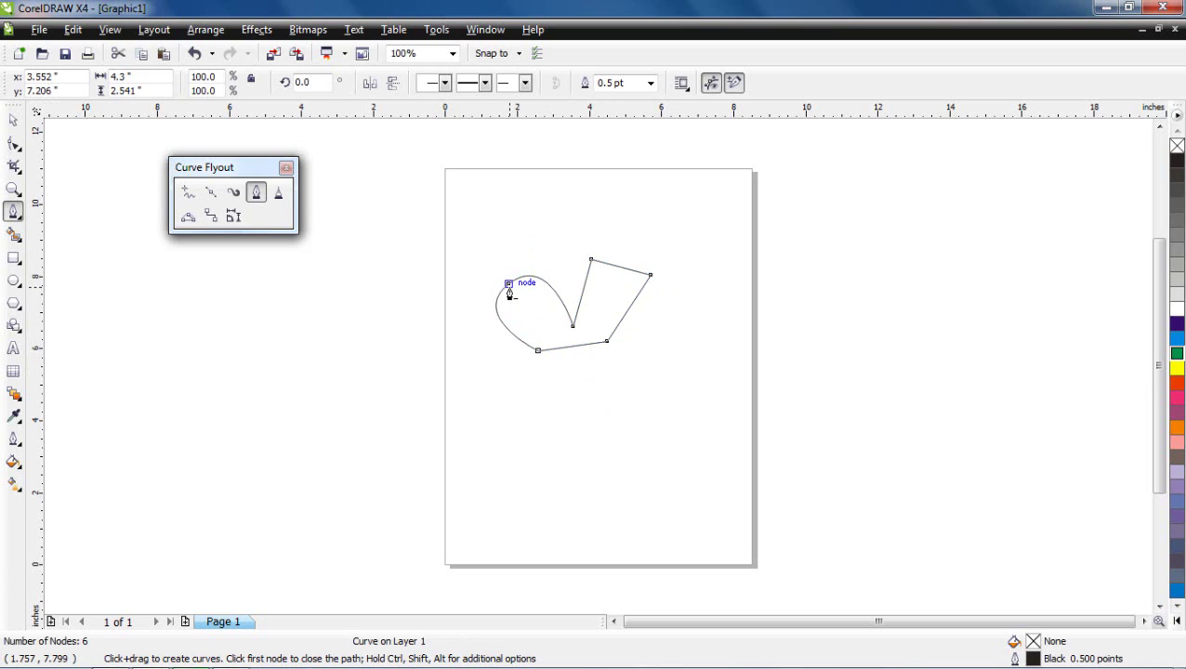
Step: Convert the line from the central notch to the right lobe's peak into a curve, bend it, and shift the peak node slightly outward
click(13, 120)
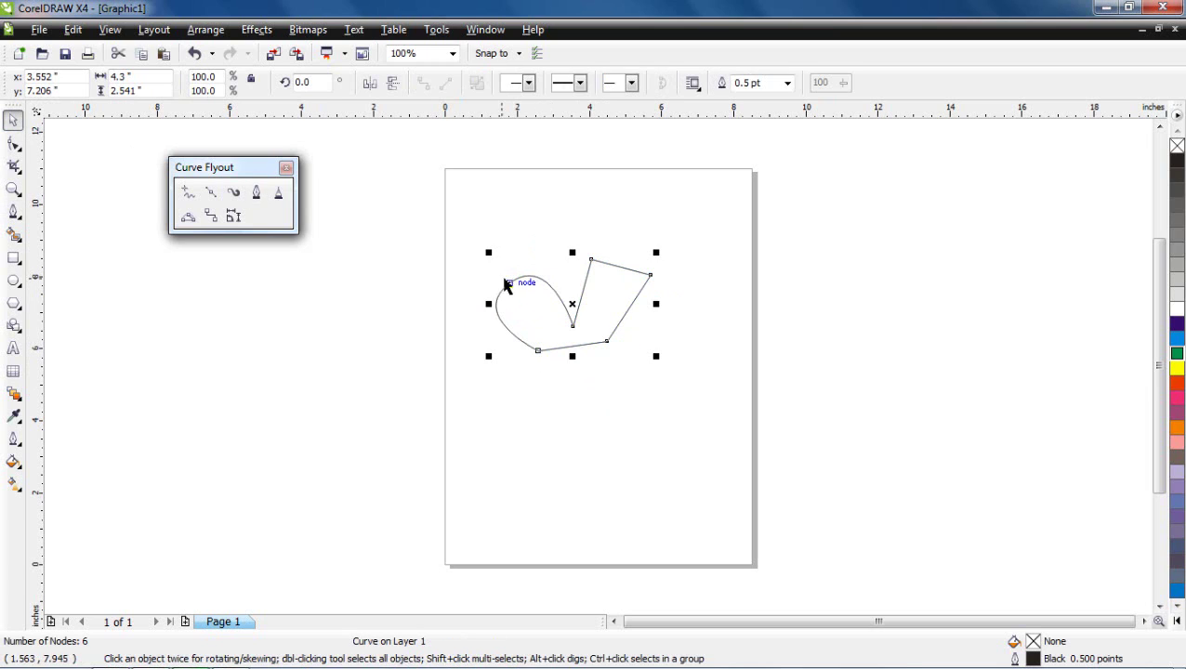
click(516, 286)
key(F10)
click(507, 283)
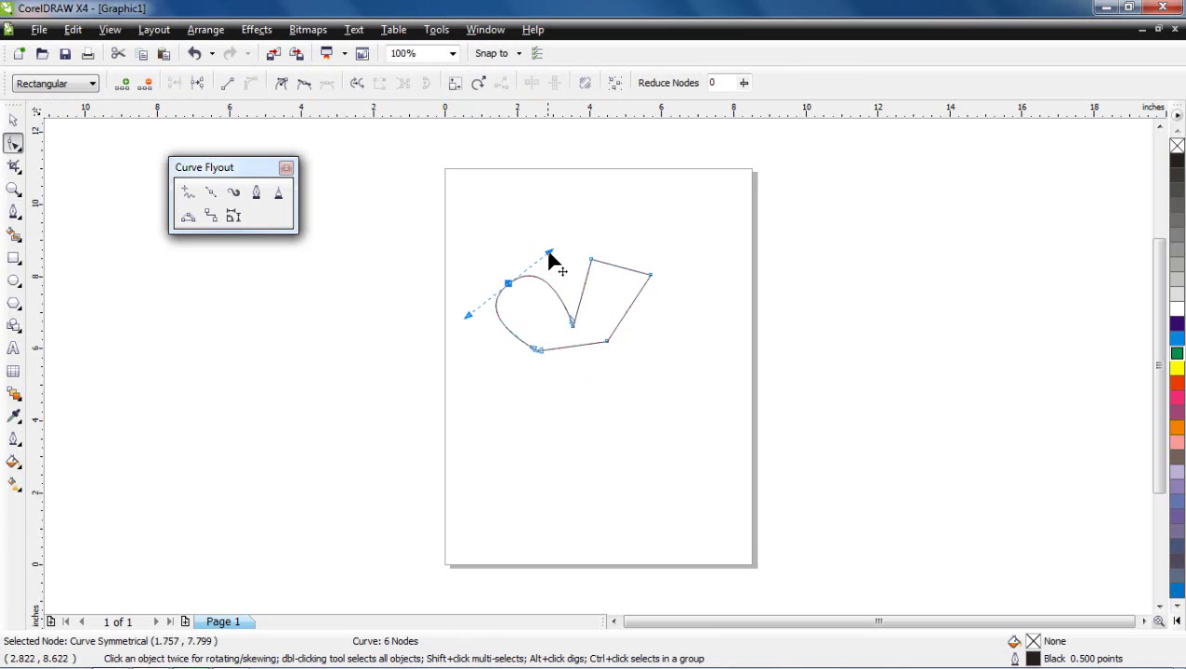
click(590, 259)
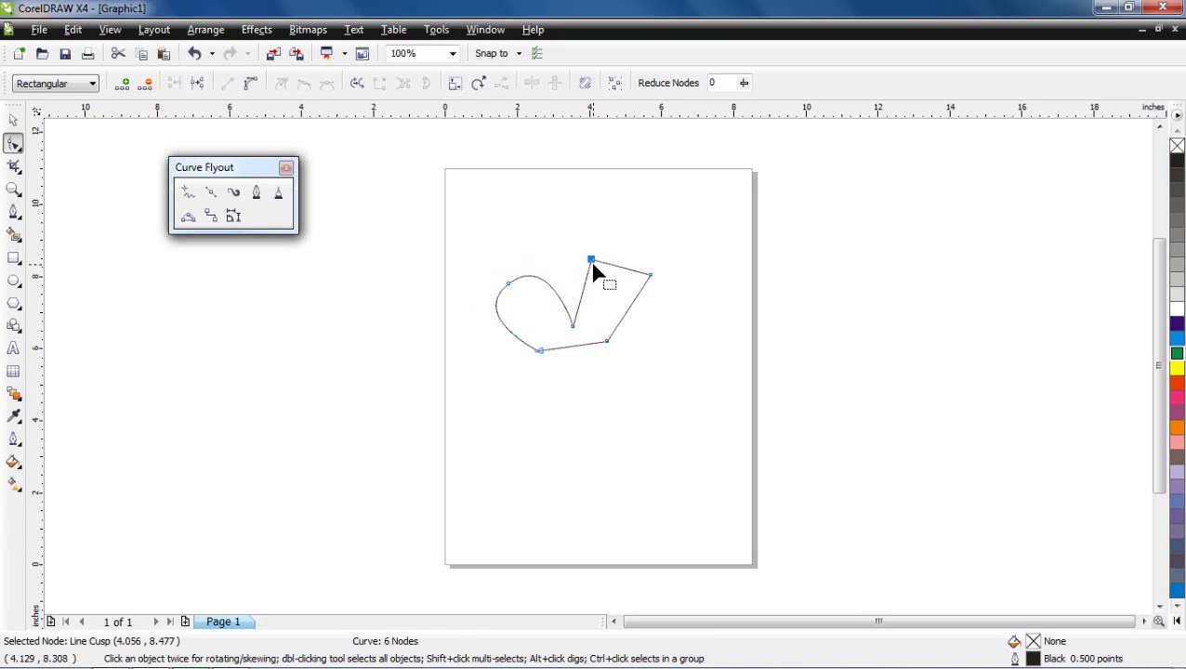
drag(571, 237, 584, 265)
click(252, 83)
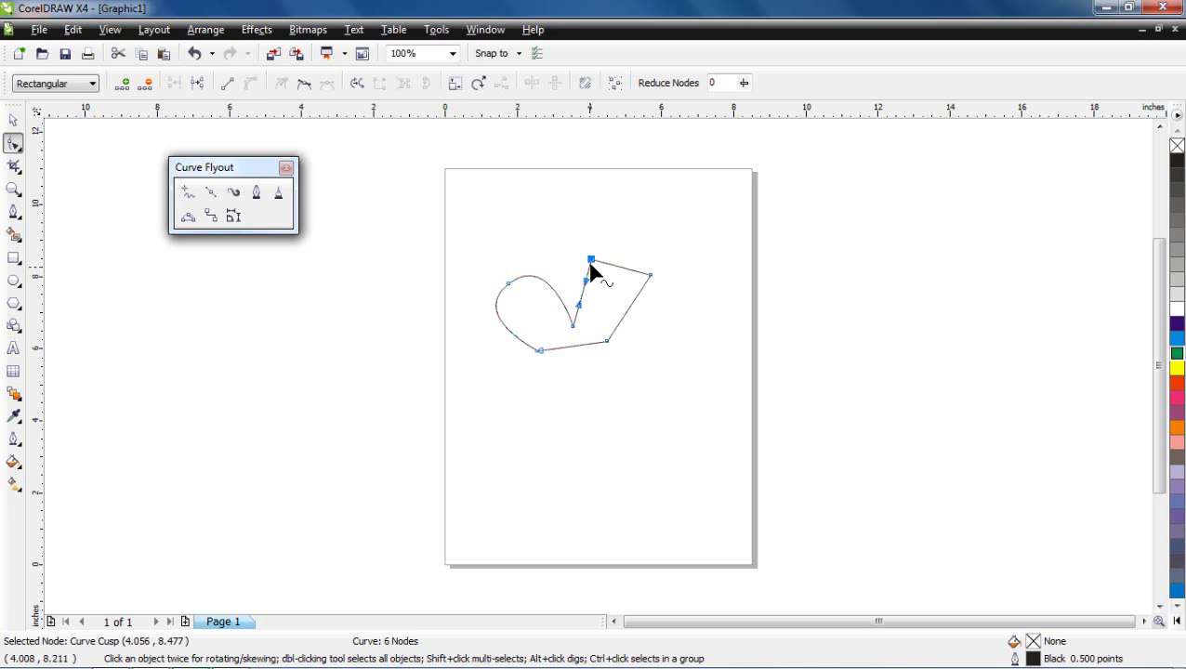
mouse_move(591, 260)
mouse_down()
mouse_move(599, 256)
mouse_move(593, 285)
mouse_move(576, 275)
mouse_move(619, 254)
mouse_move(604, 259)
mouse_up()
click(576, 305)
click(598, 255)
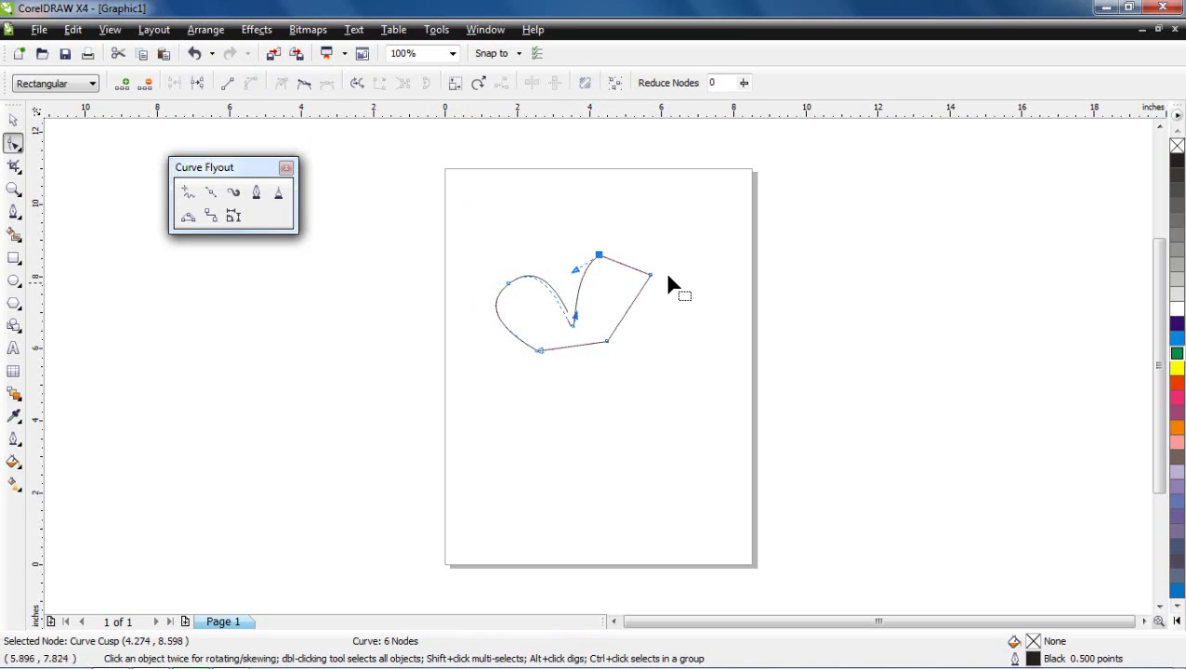
Step: Convert the right lobe's top edge to an upward-bowed curve, and move the left lobe's upper node slightly up and outward
click(650, 275)
click(251, 84)
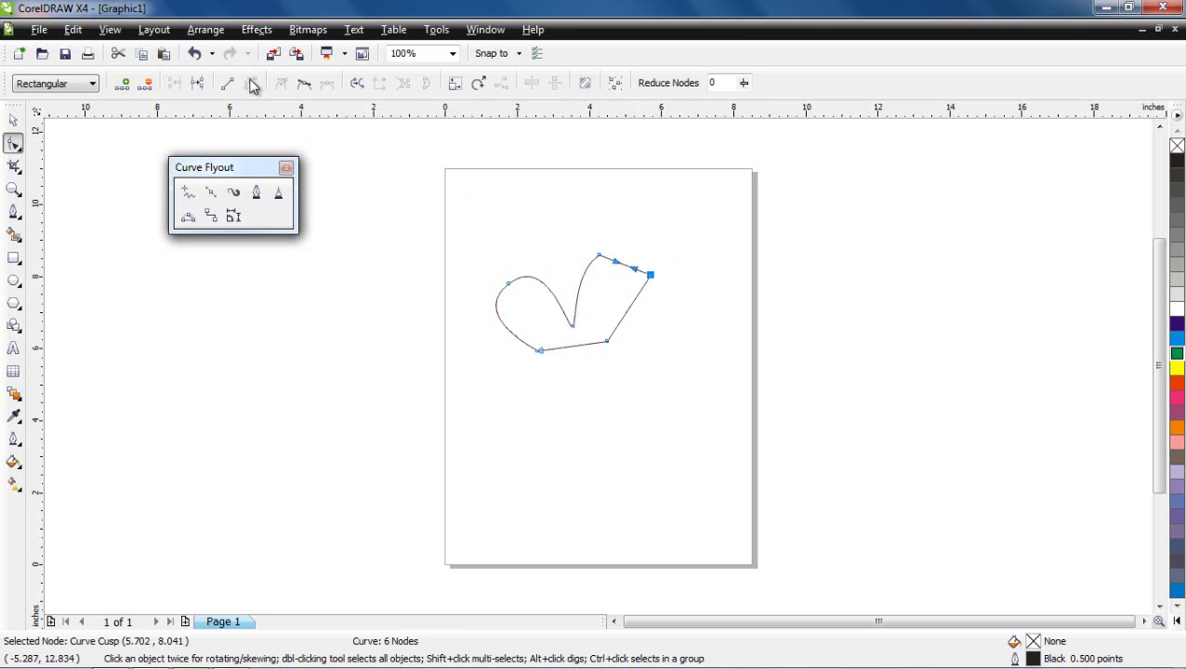
drag(615, 263, 617, 243)
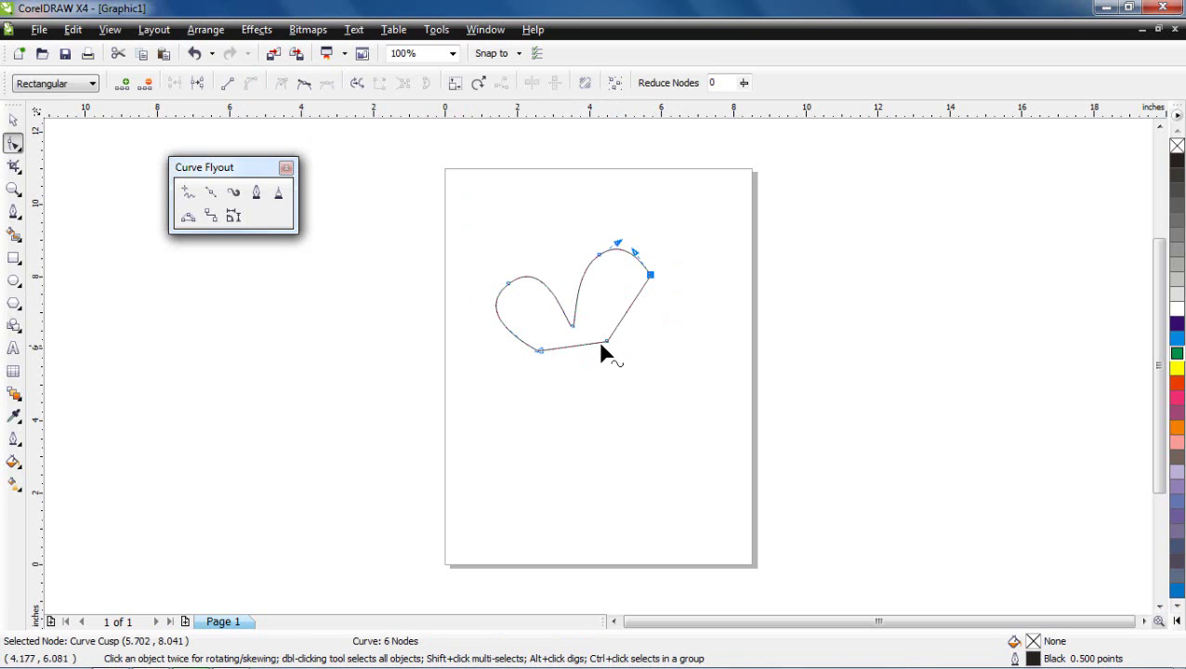
click(508, 283)
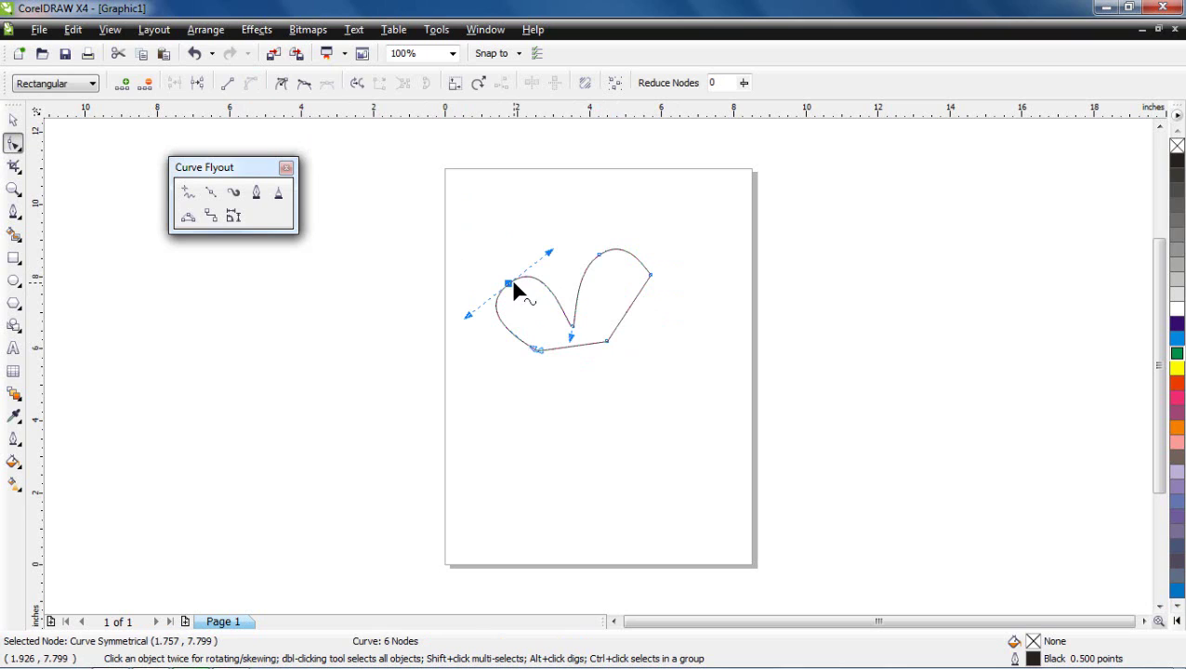
drag(512, 285, 503, 274)
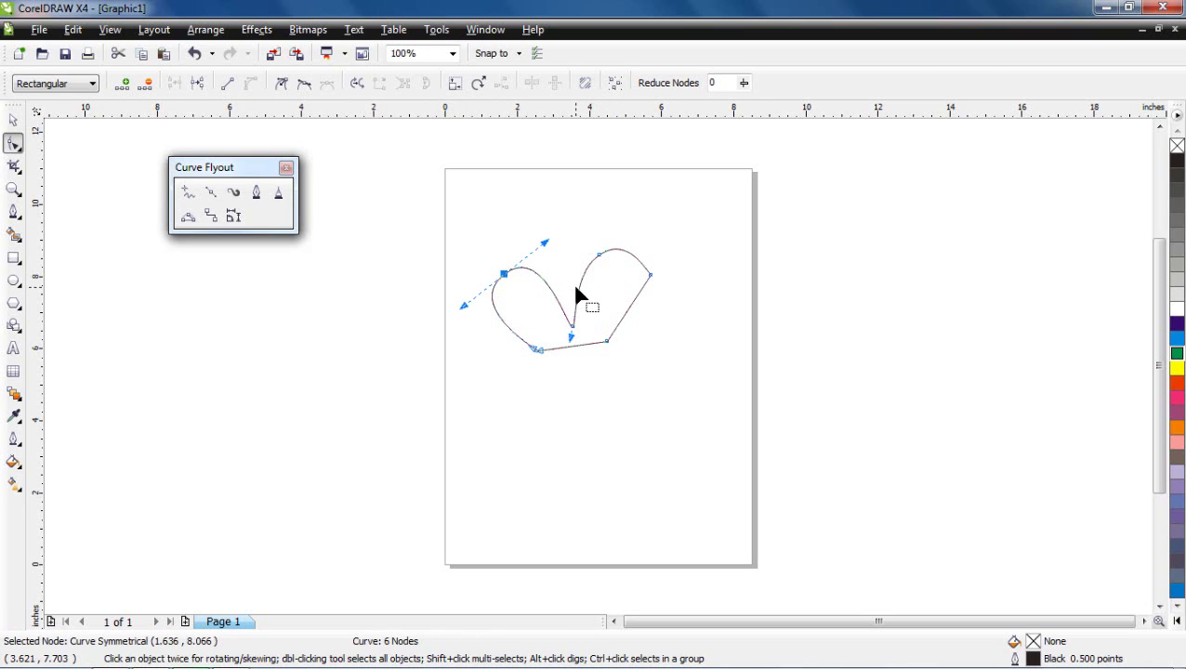
Step: Examine the Pen tool's outline width, line style and end arrowhead options for the heart-like shape
click(259, 193)
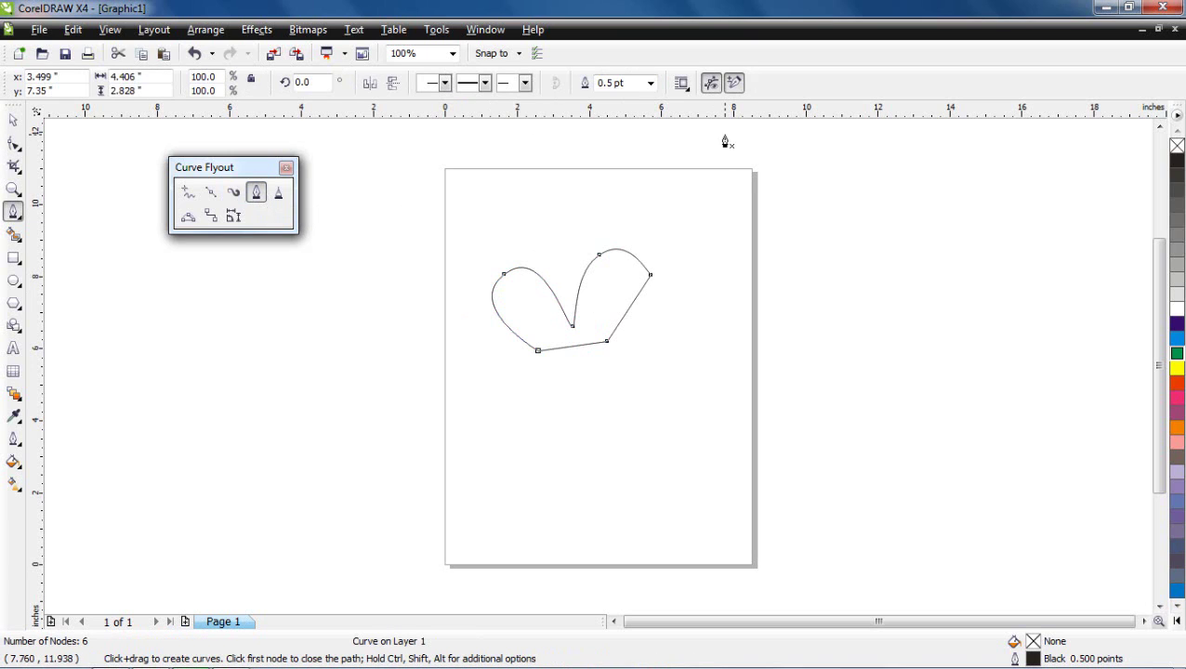
click(649, 84)
click(649, 83)
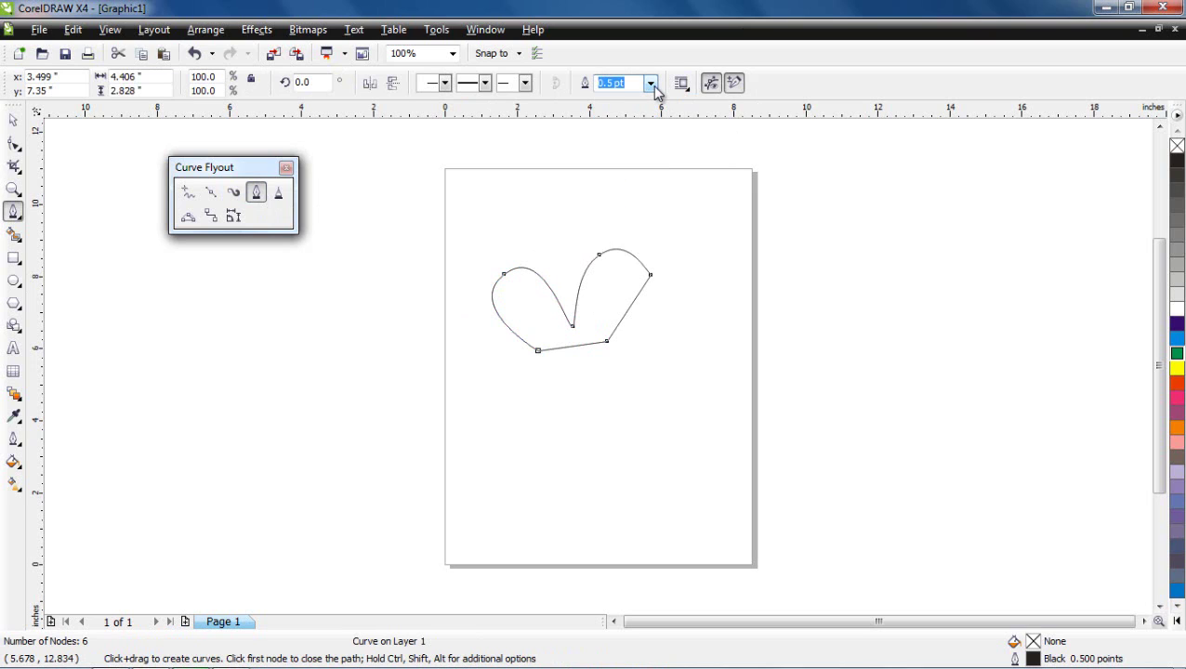
click(484, 84)
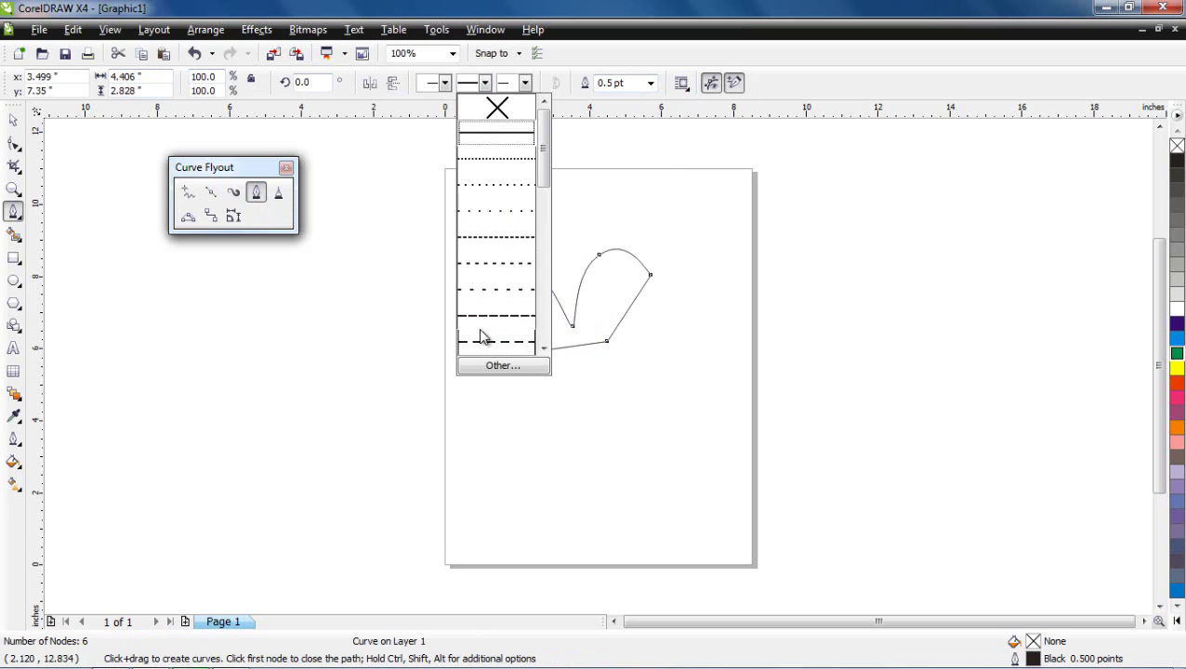
click(484, 84)
click(525, 82)
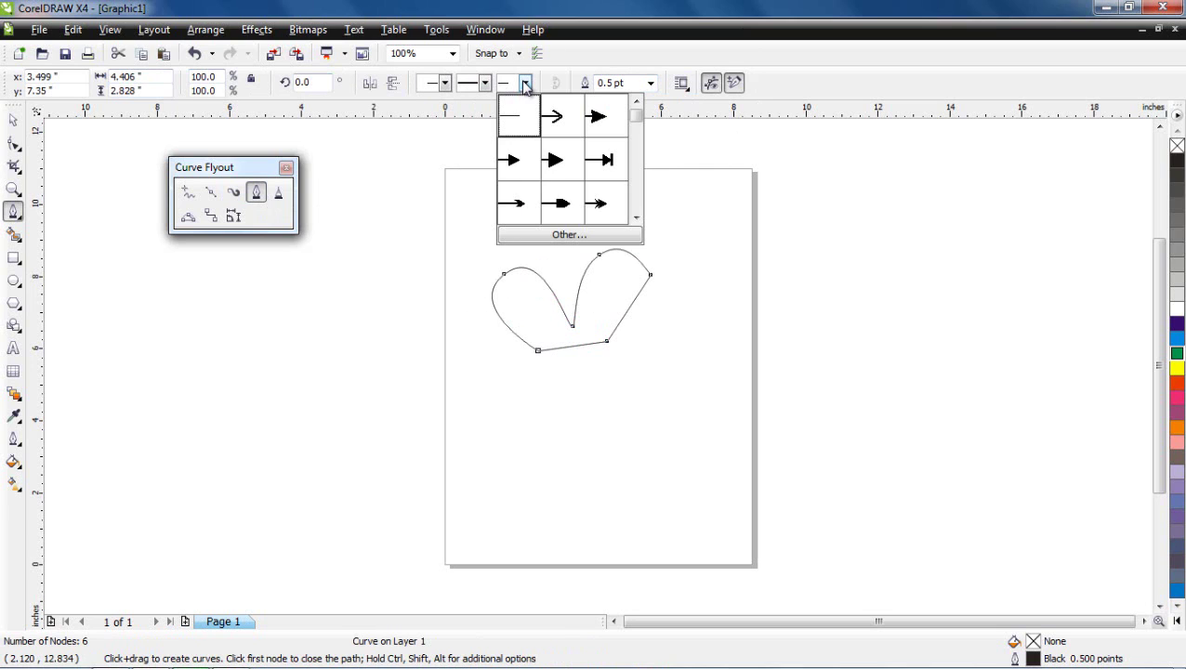
mouse_move(633, 118)
mouse_down()
mouse_move(636, 146)
mouse_move(637, 117)
mouse_up()
click(20, 122)
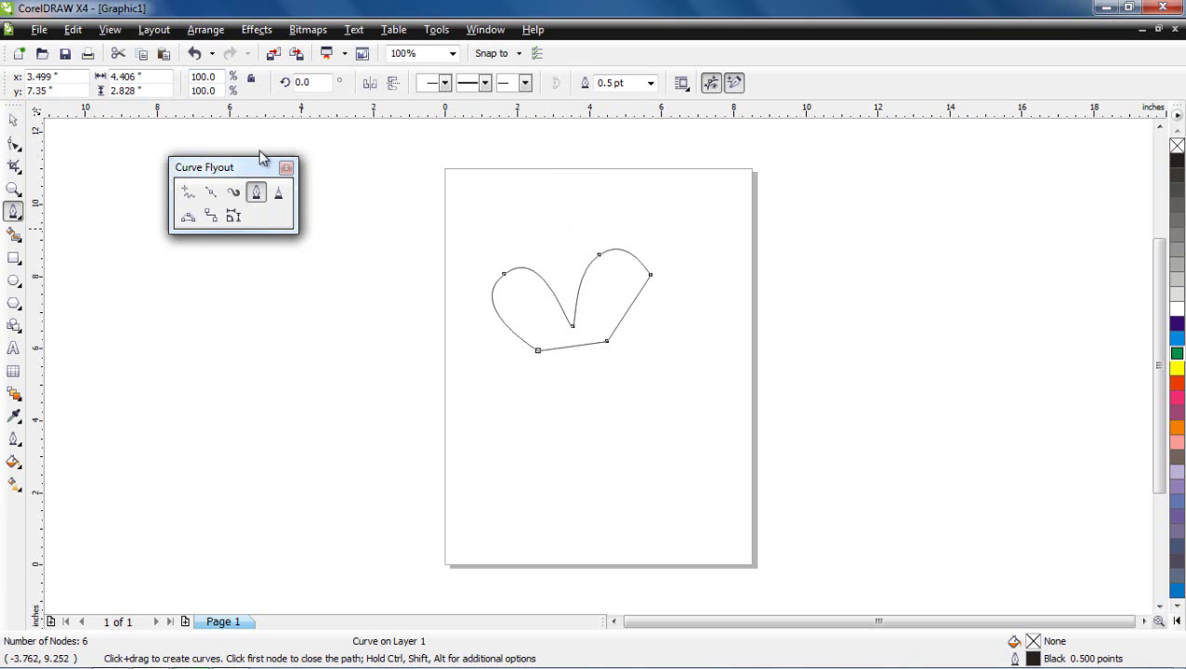
Step: Delete the heart-like shape from the page and switch to the Polyline tool
drag(263, 163, 285, 144)
click(15, 121)
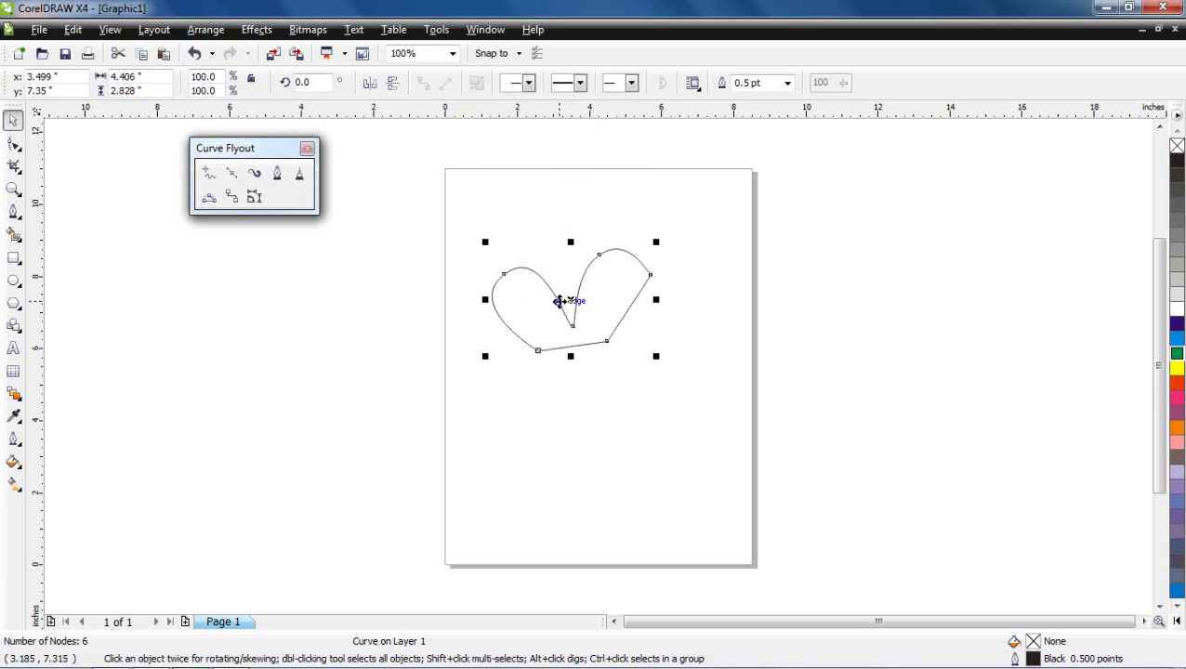
click(558, 302)
key(Delete)
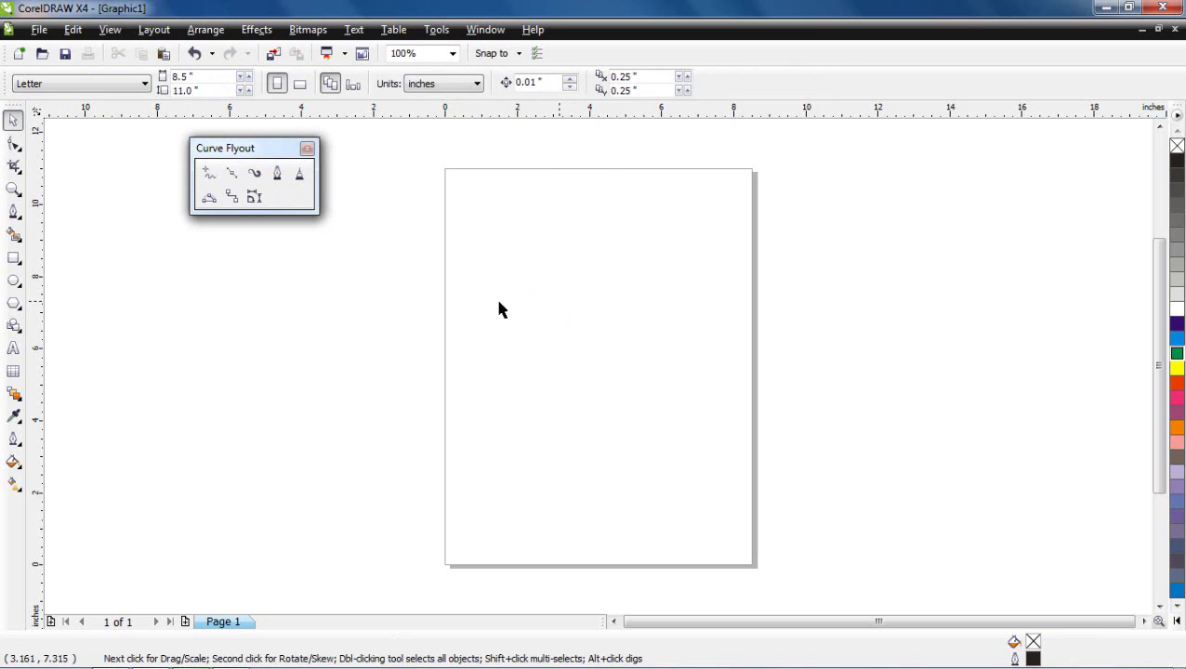
click(301, 175)
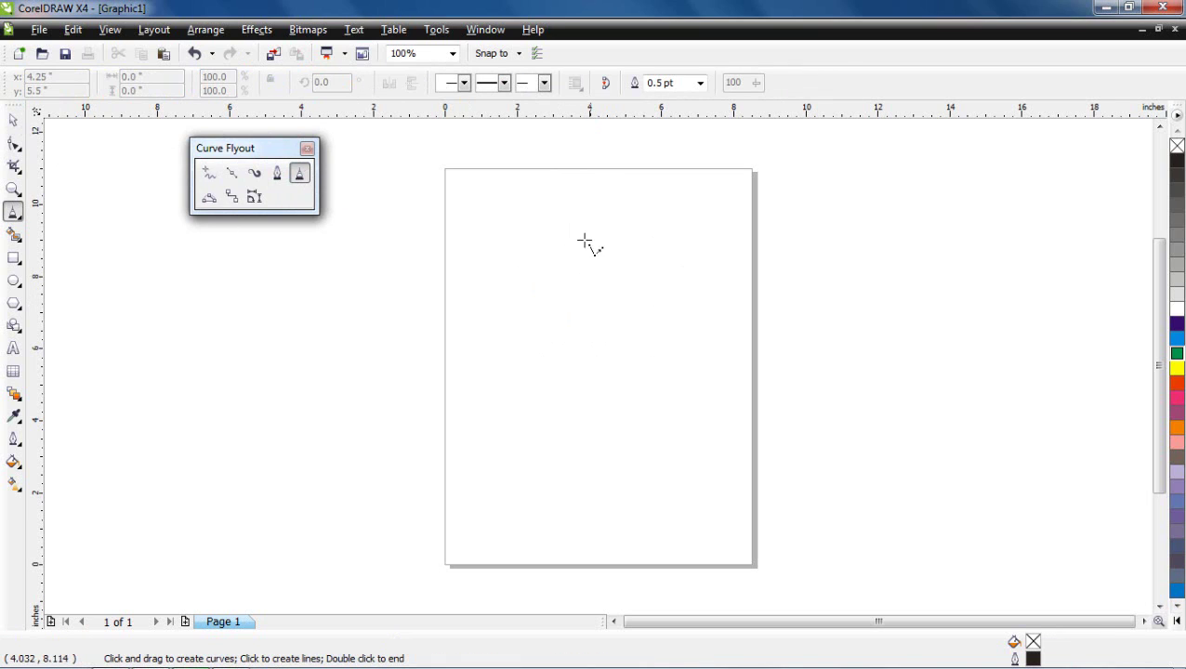
click(494, 243)
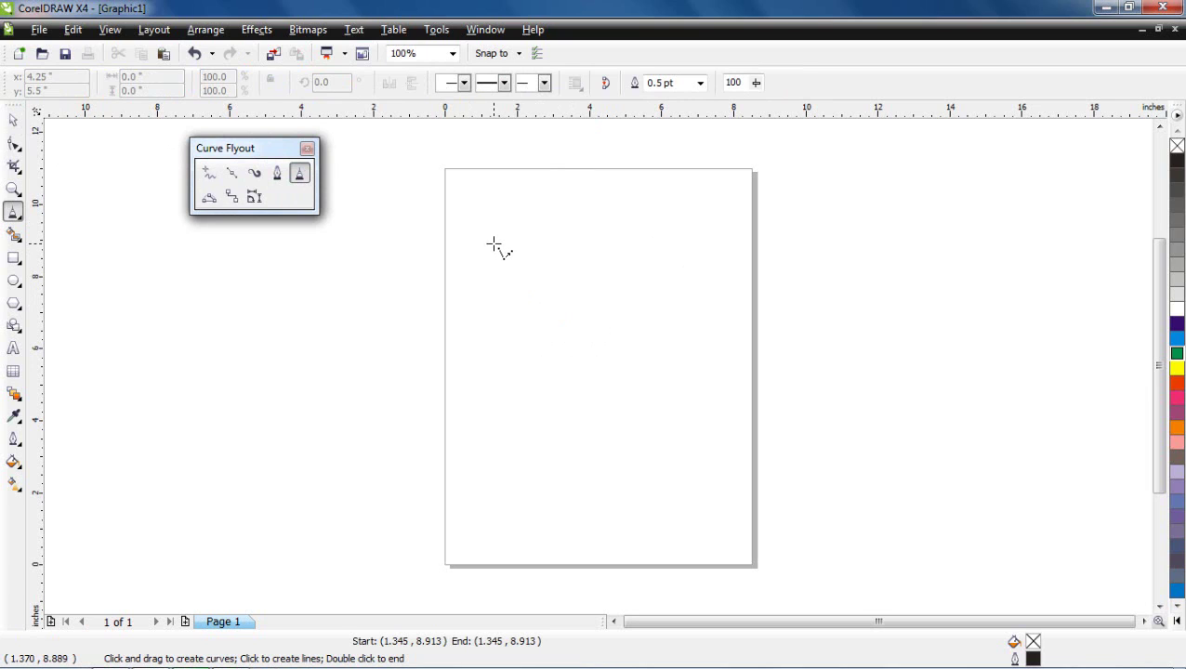
click(612, 243)
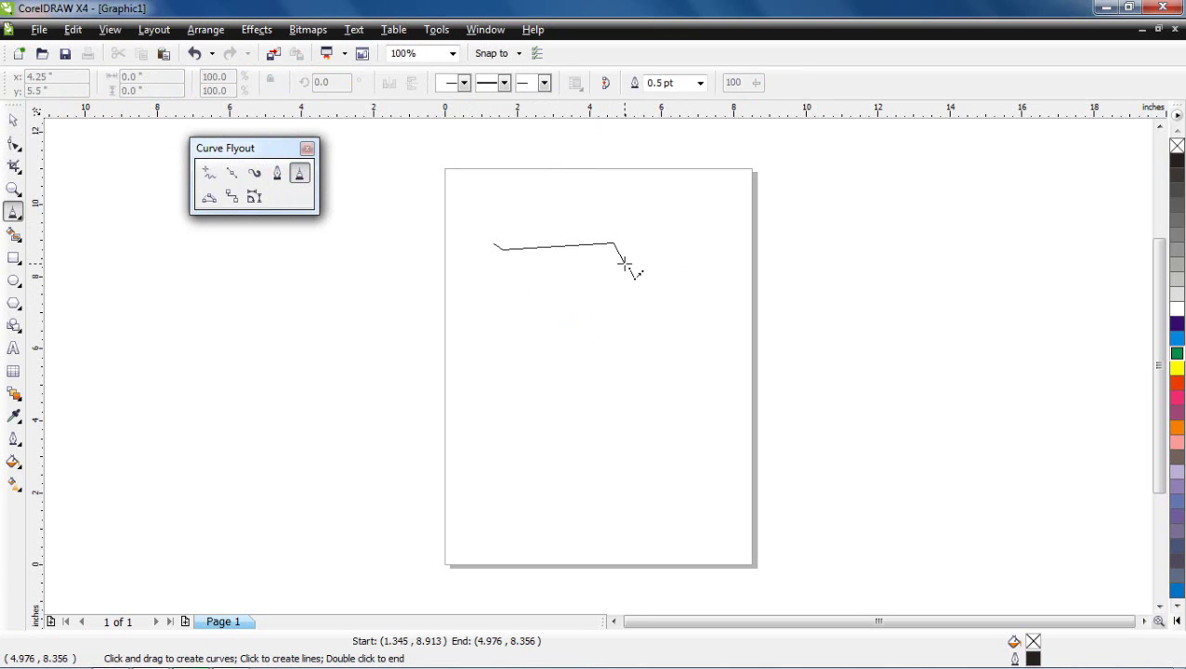
double_click(620, 264)
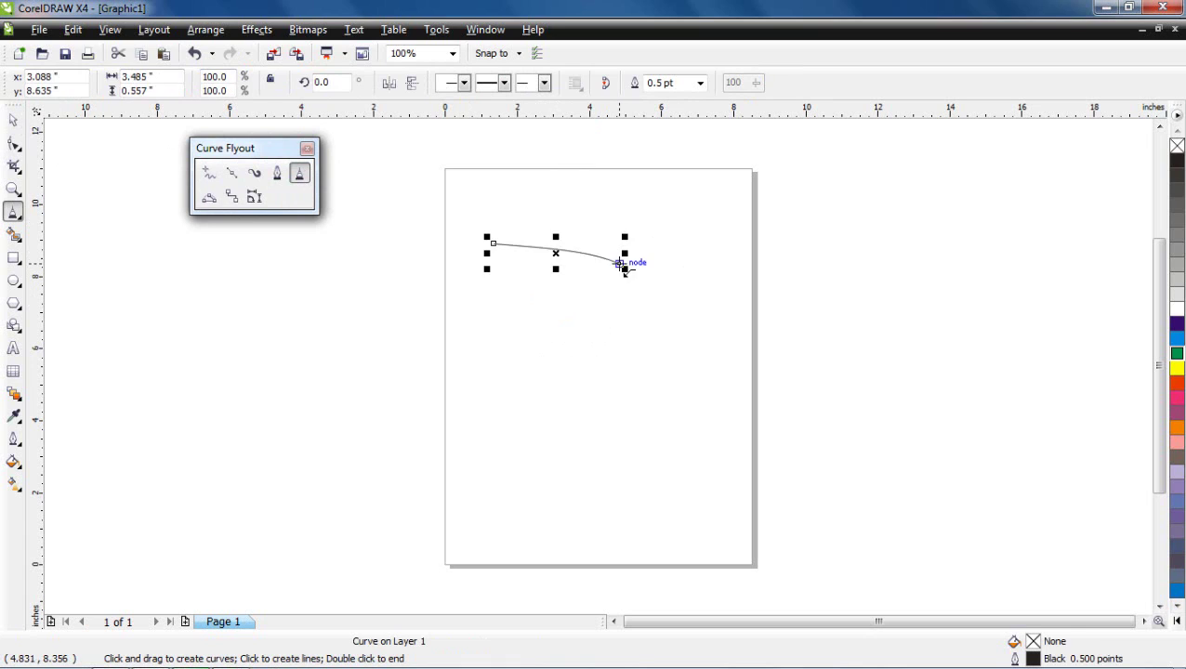
key(Delete)
Step: Draw a rectangular five-node polyline about 3.8 by 2.8 inches, starting slightly outside its upper-left corner
click(488, 239)
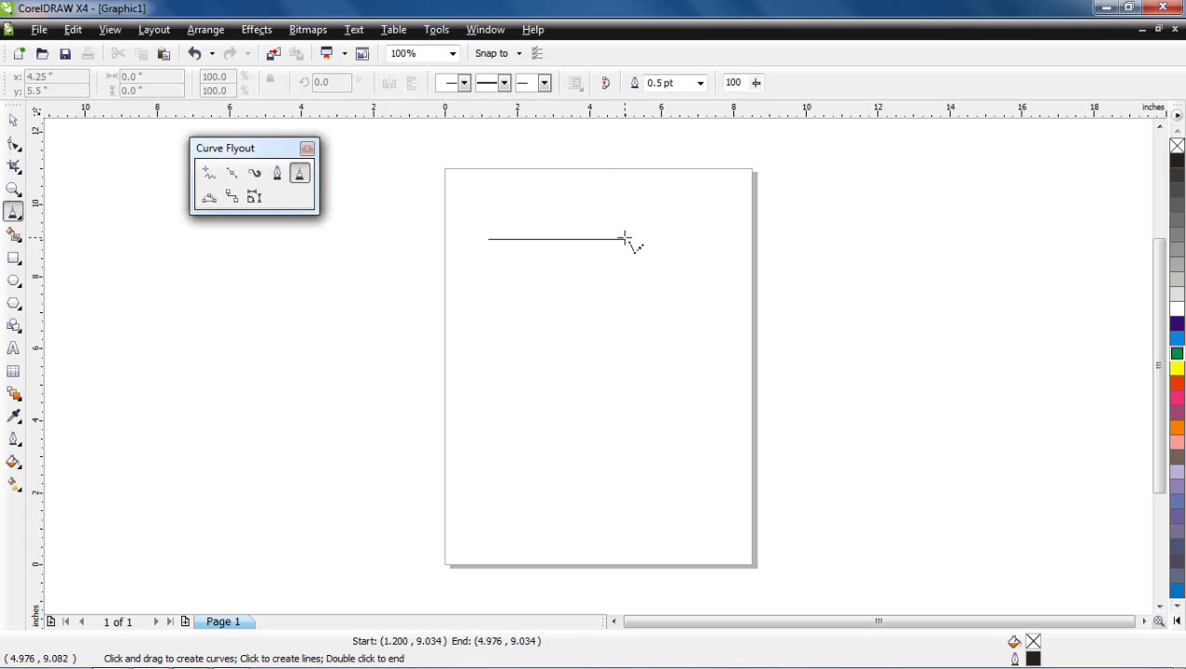
click(624, 239)
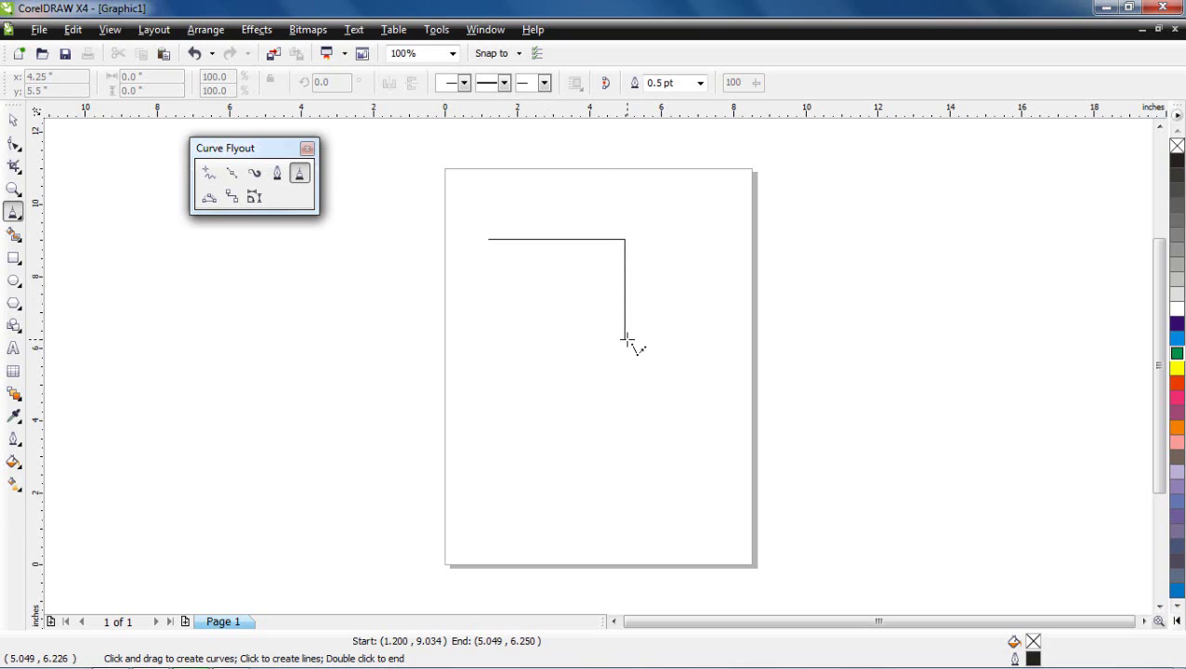
click(624, 339)
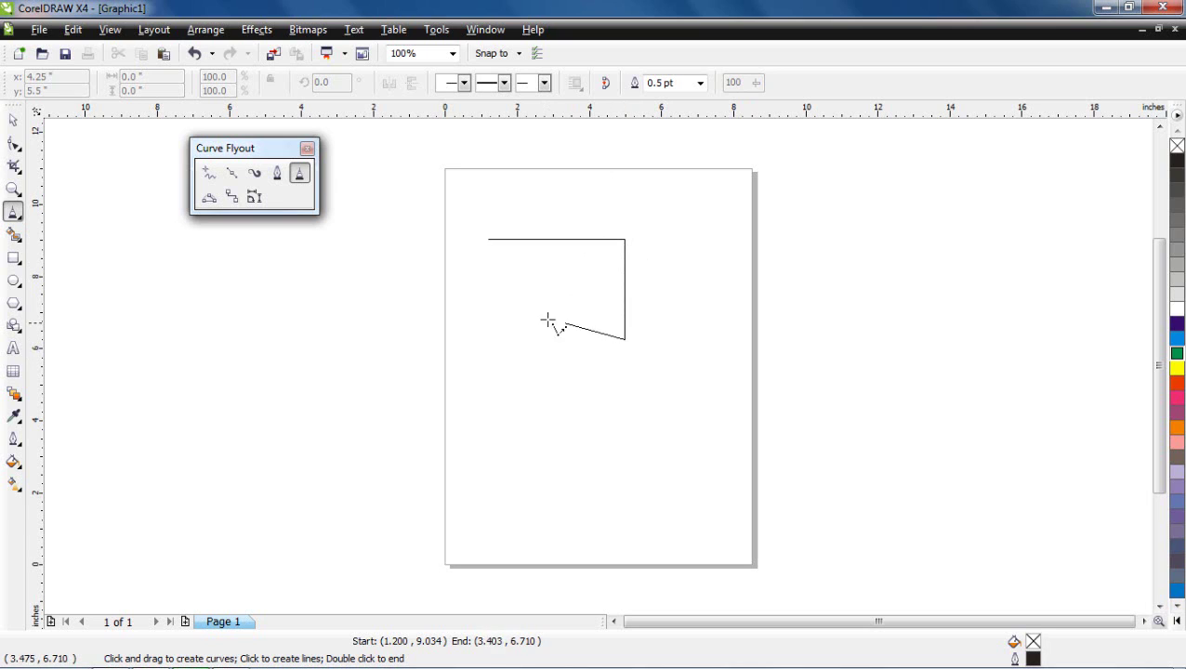
click(495, 339)
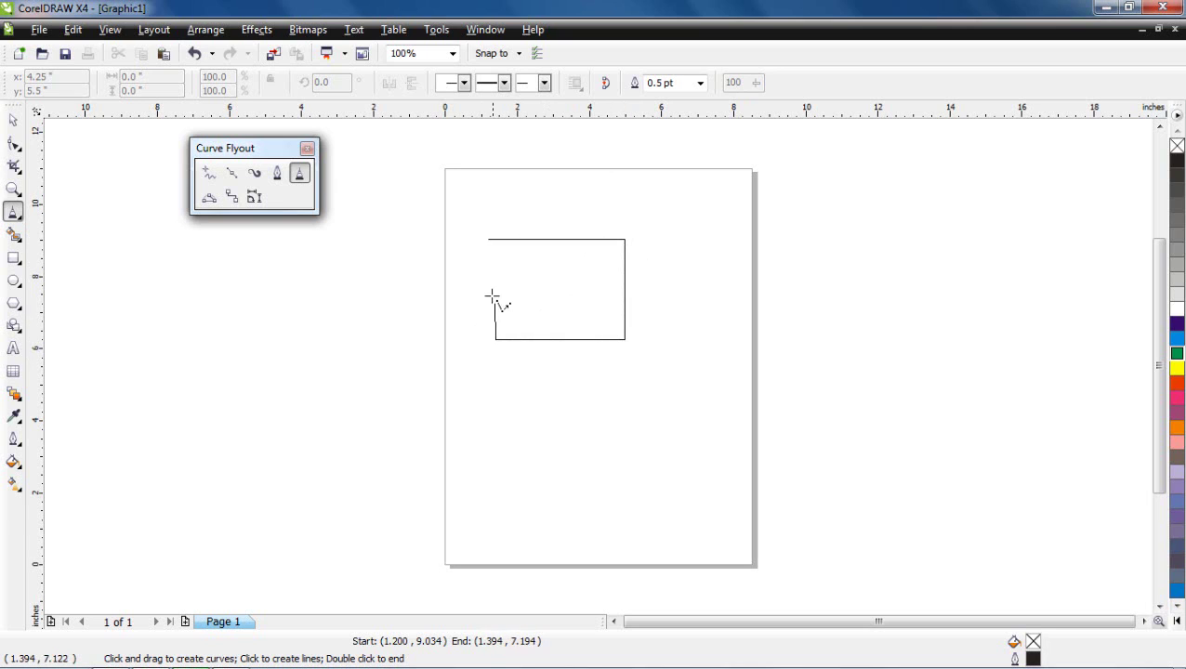
click(494, 240)
Step: Finish the polyline, select the rectangular shape and fill it with red
click(13, 120)
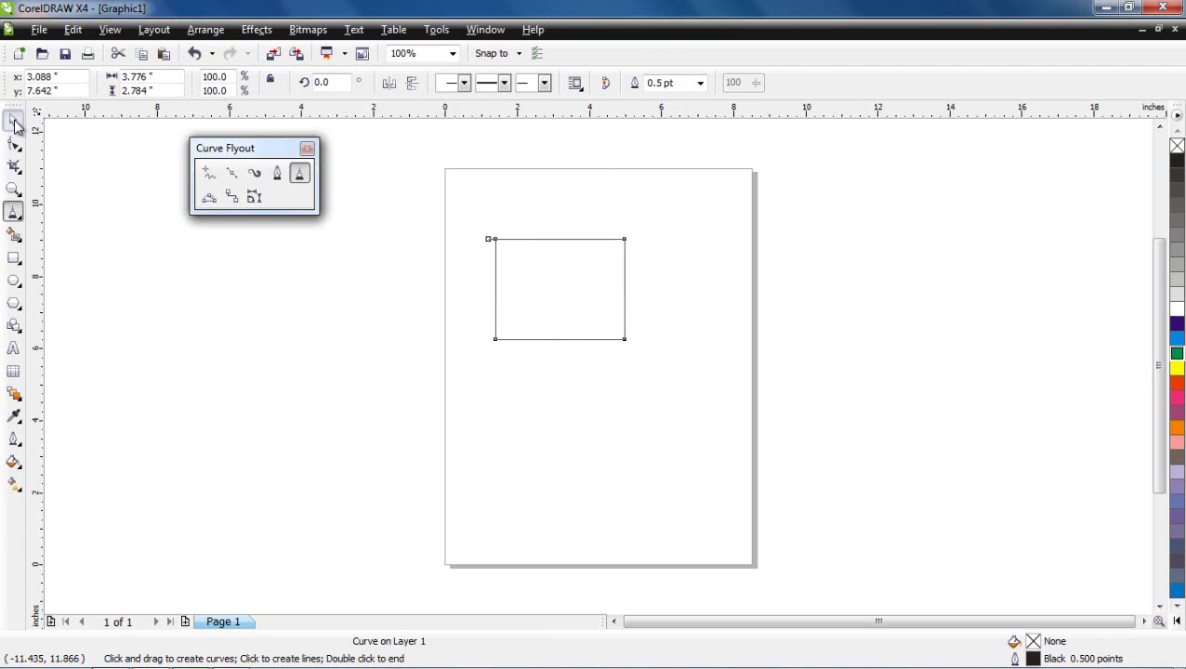
click(545, 397)
click(508, 241)
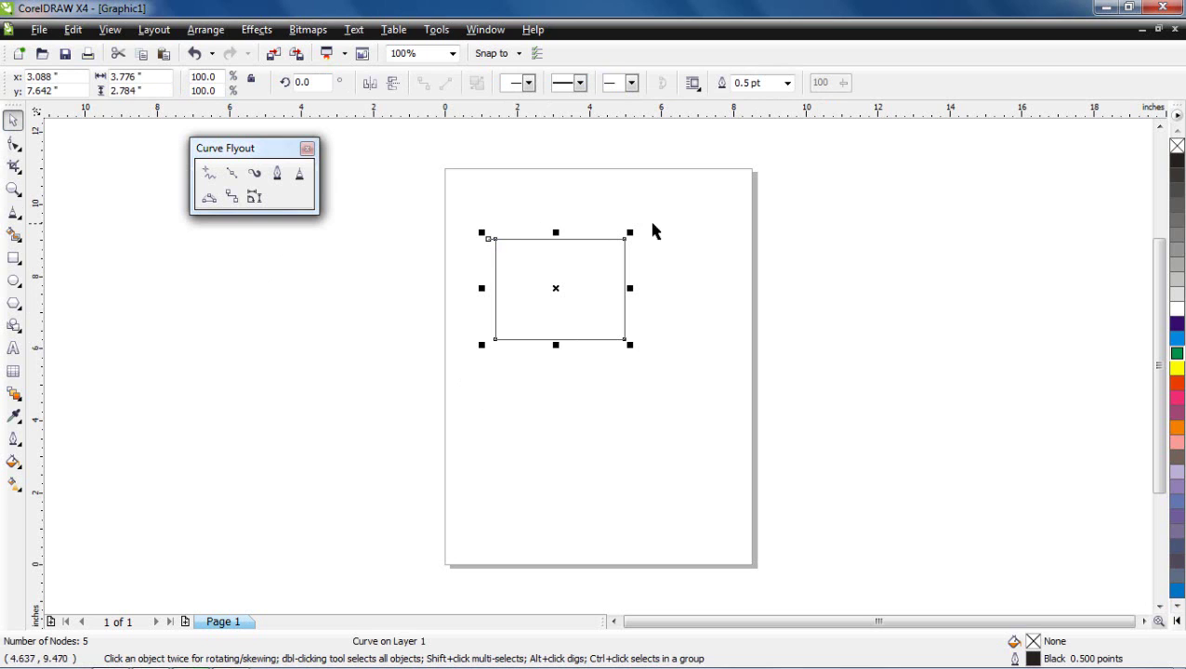
click(1176, 385)
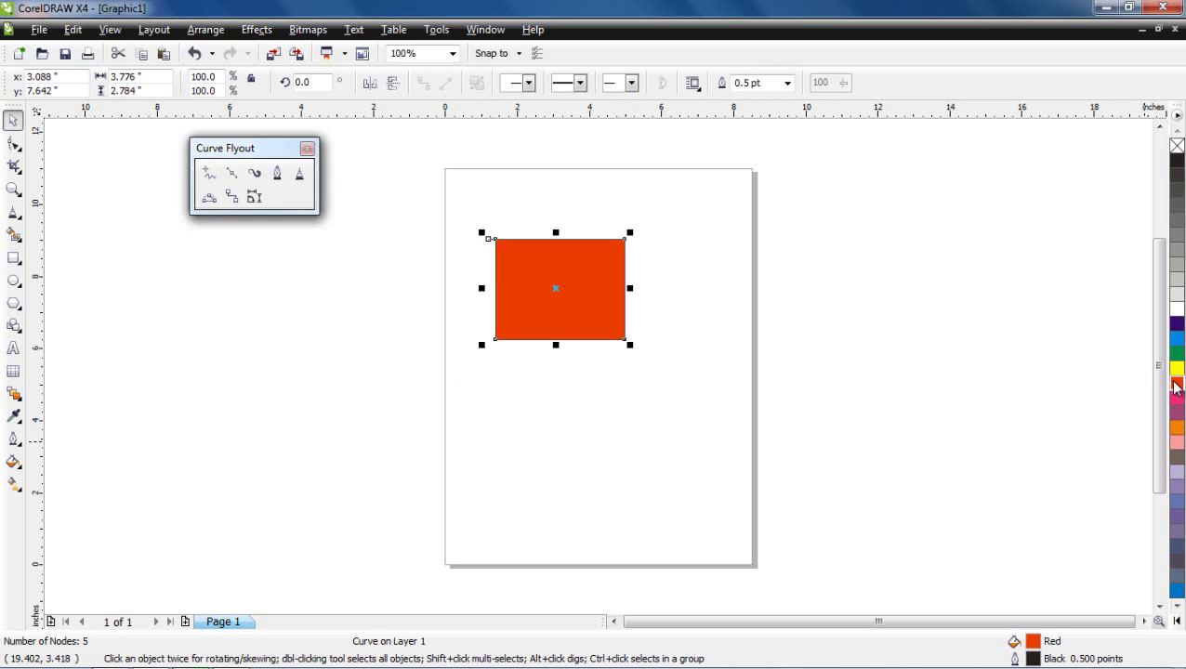
click(526, 410)
Step: Move the red rectangle slightly up and to the left while checking the line overhang at its upper-left corner
click(522, 278)
scroll(600, 371, up, 3)
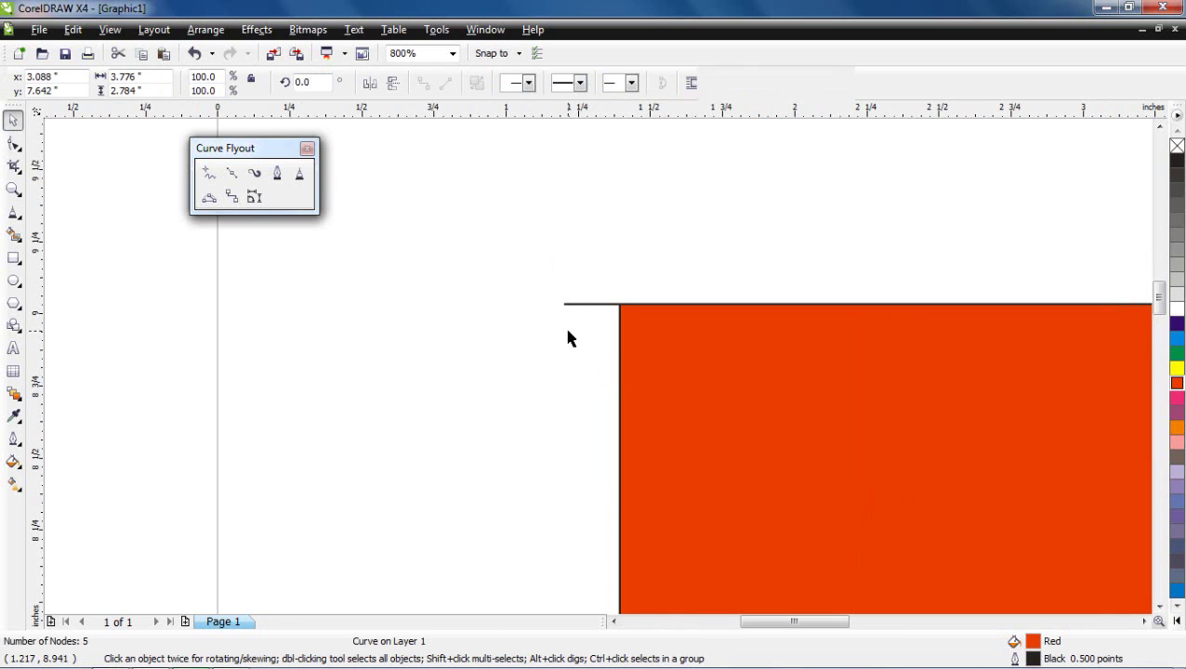
drag(516, 272, 613, 284)
click(611, 305)
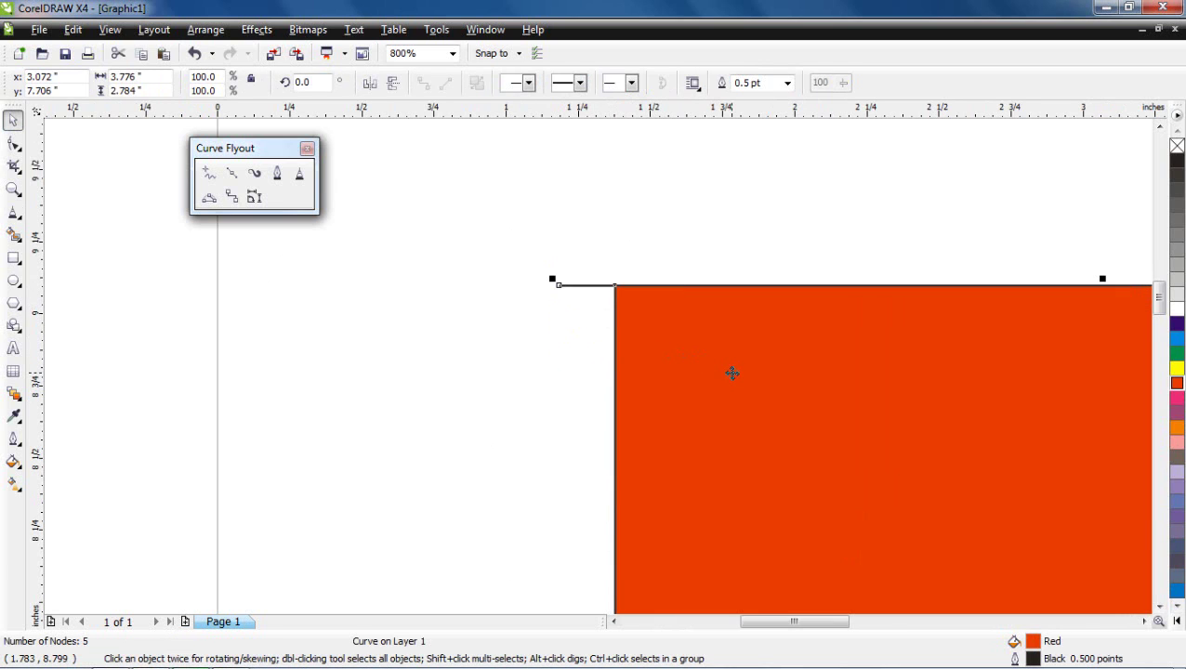
scroll(732, 373, down, 2)
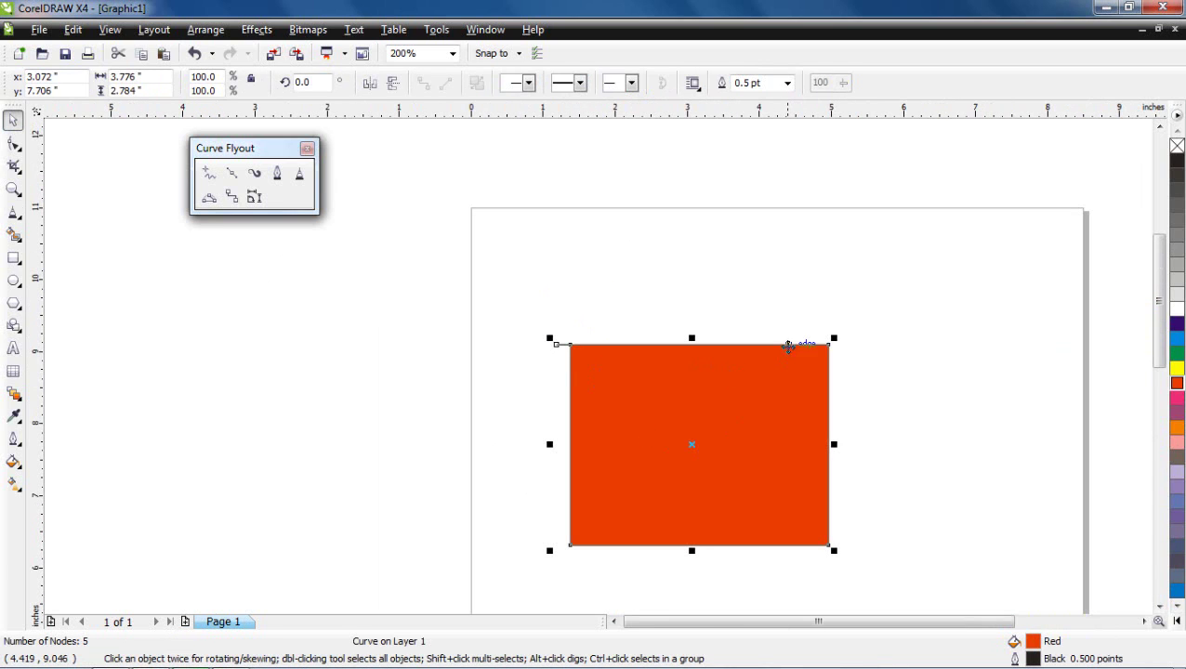
Step: Move the red rectangle about 0.7 inches right and 0.5 inches down, and delete it
key(h)
drag(759, 322, 705, 352)
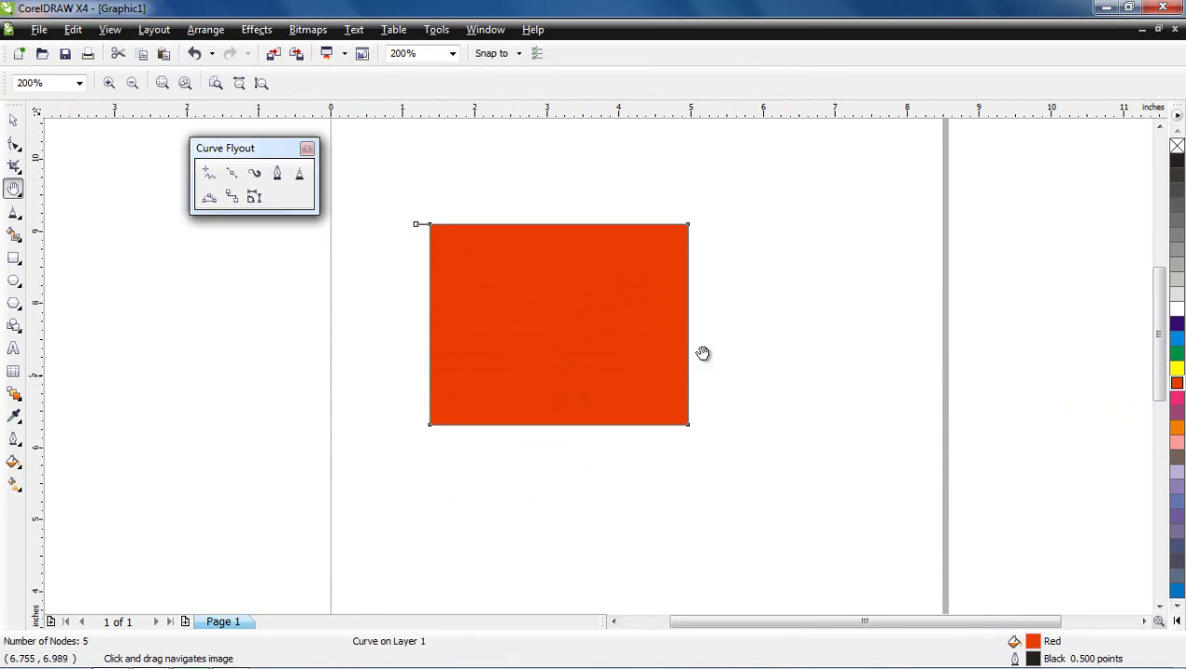
click(13, 119)
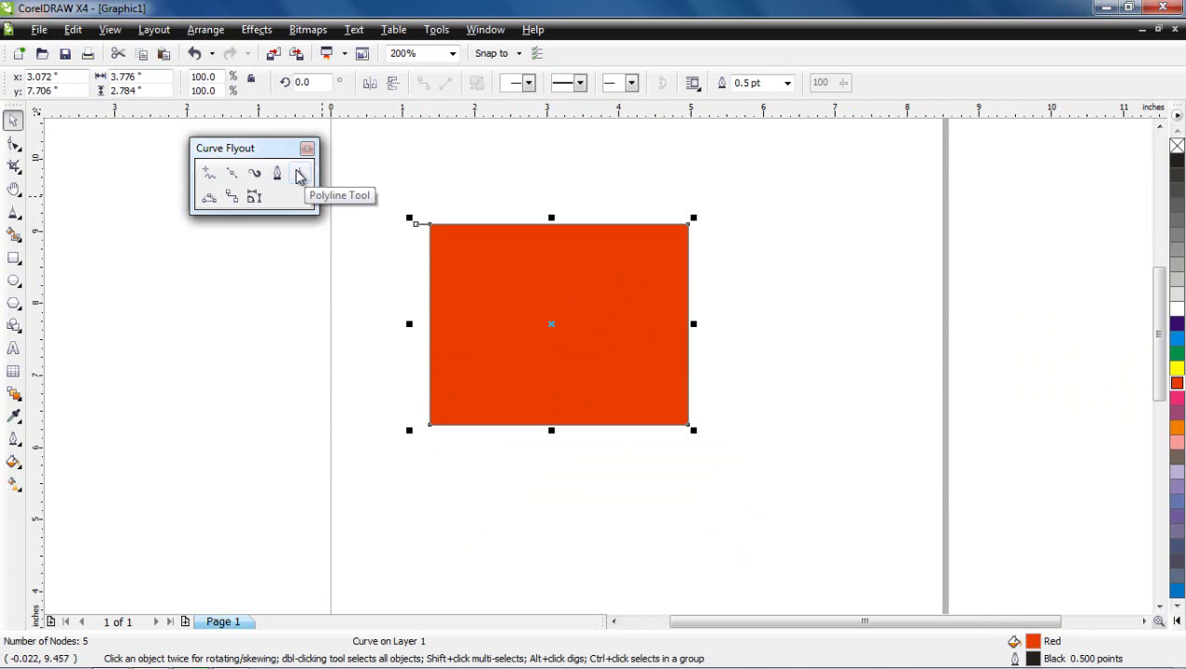
drag(627, 306, 667, 353)
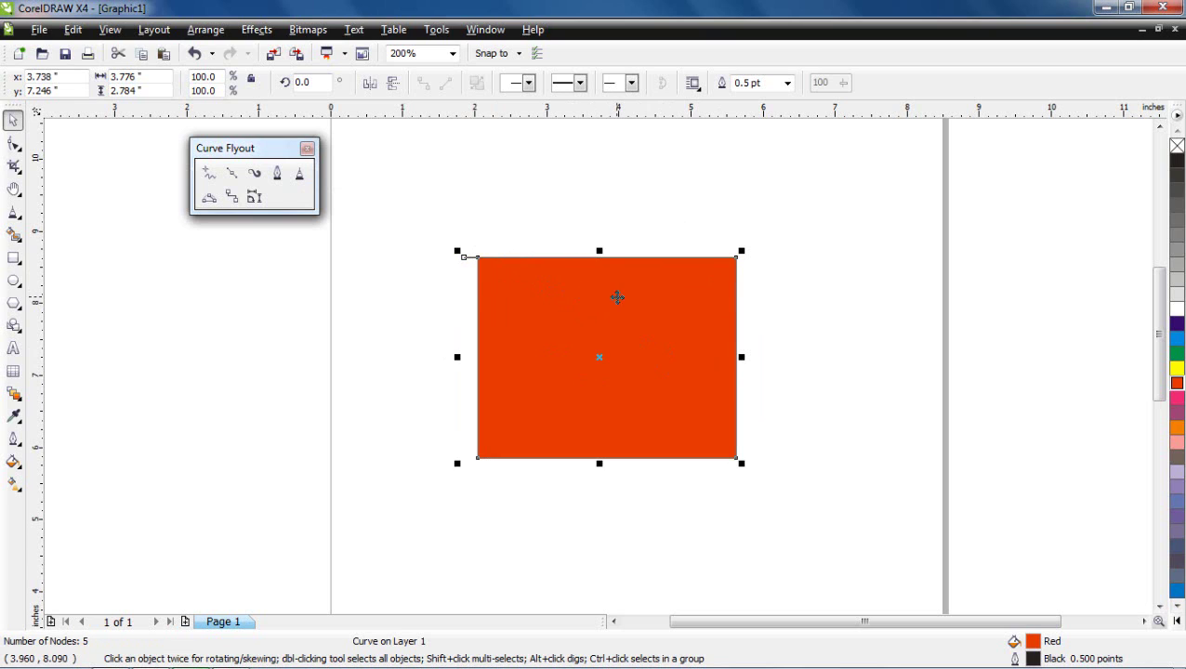
key(Delete)
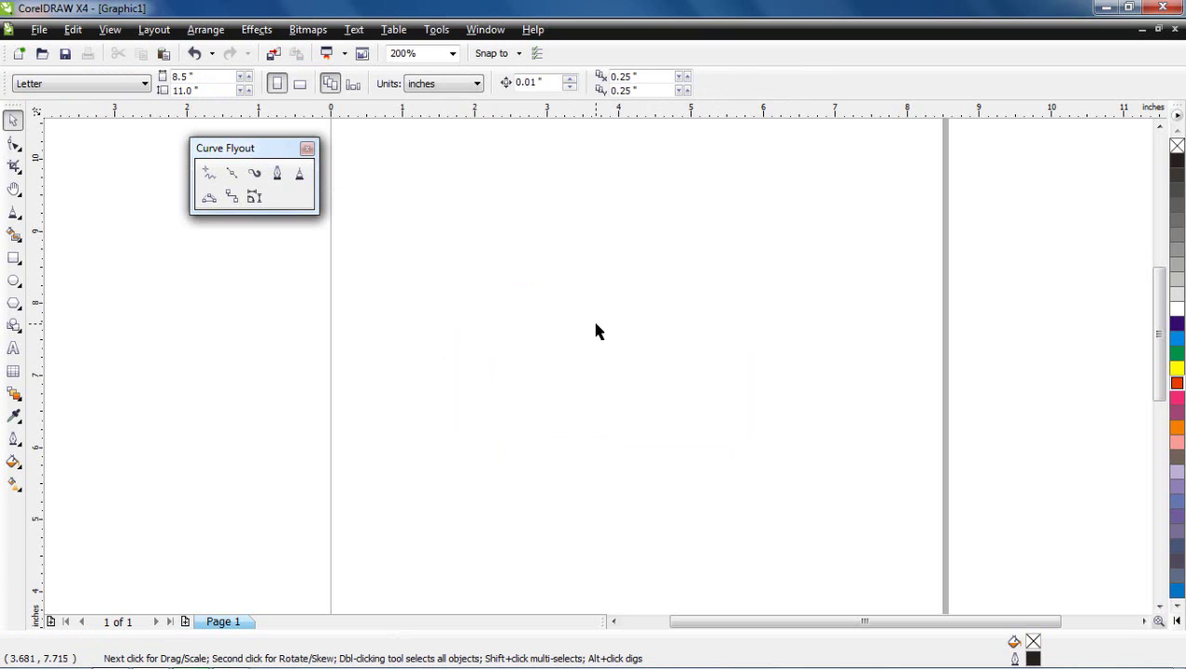
Step: Draw an upward-bowed 3-point curve about 3.3 inches wide and 1.1 inches high on the page
click(210, 198)
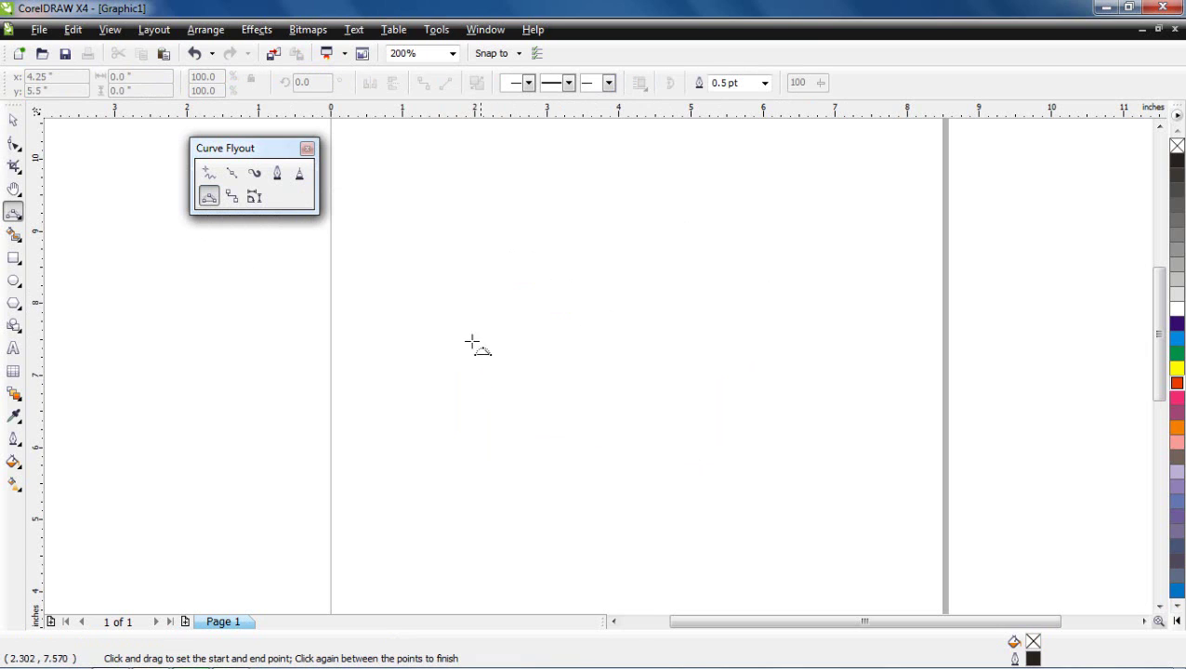
drag(450, 301, 687, 305)
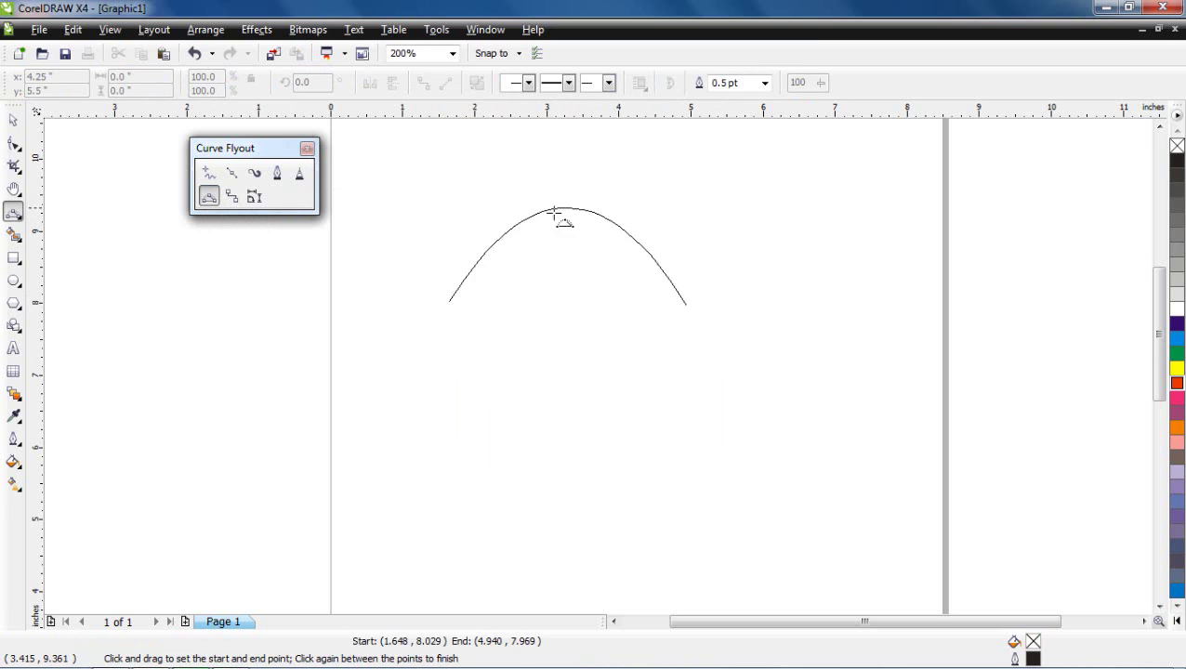
click(578, 229)
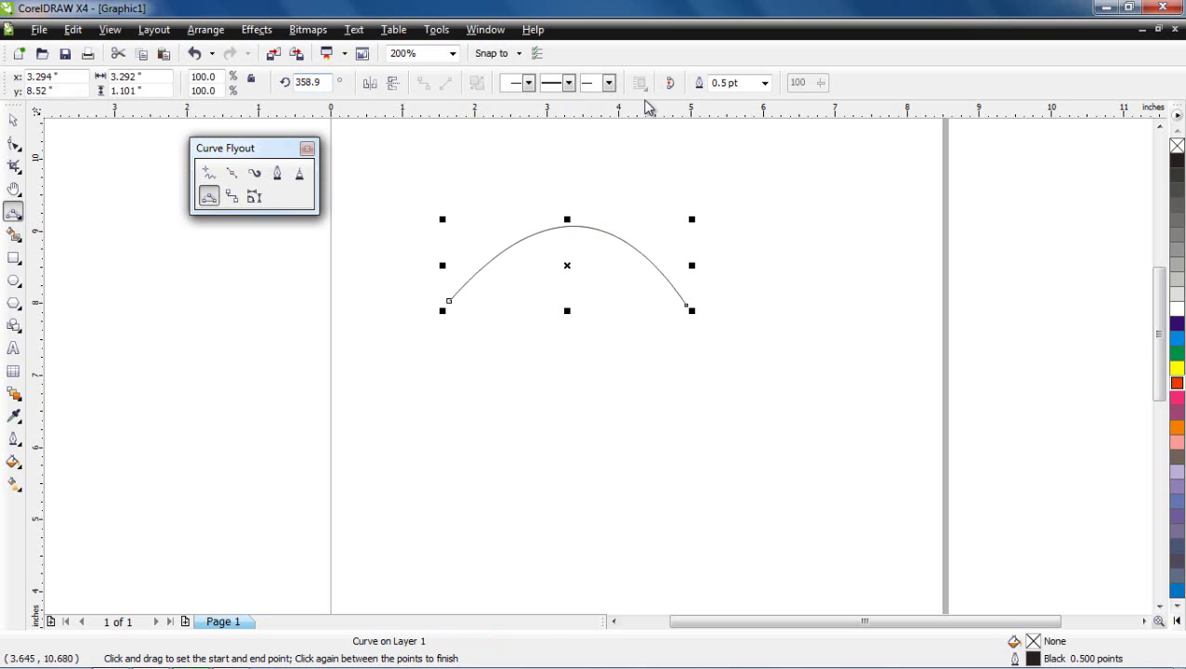
Step: Close the arched curve automatically with a straight line between its ends and fill it with yellow
click(764, 83)
click(764, 84)
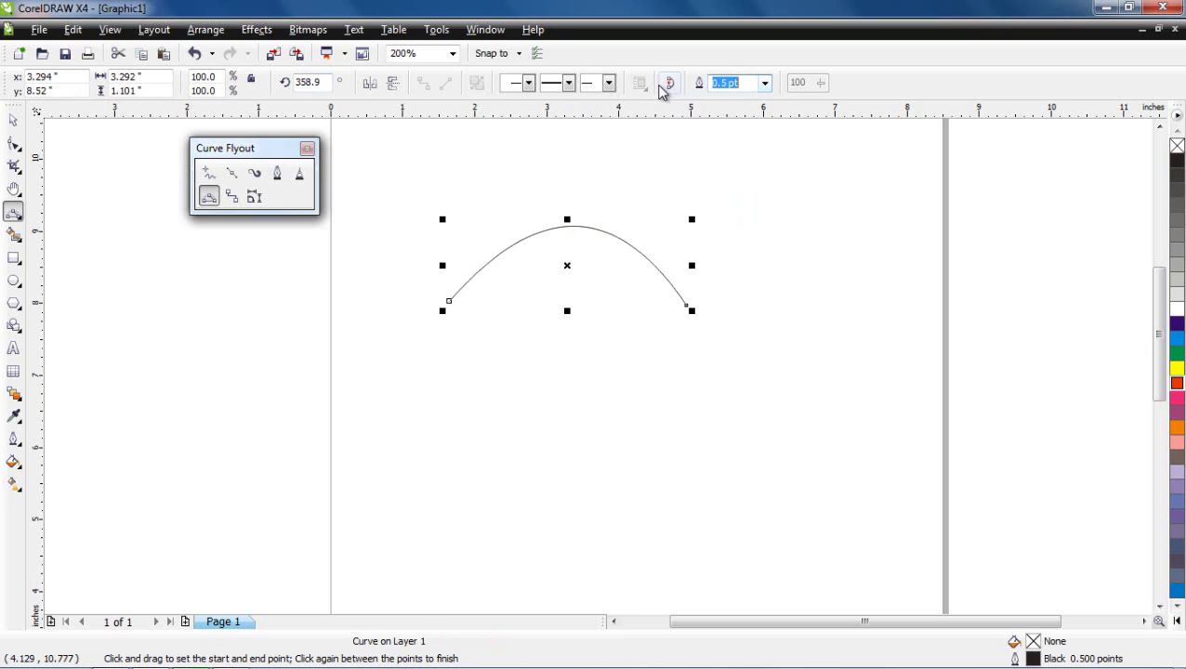
click(669, 84)
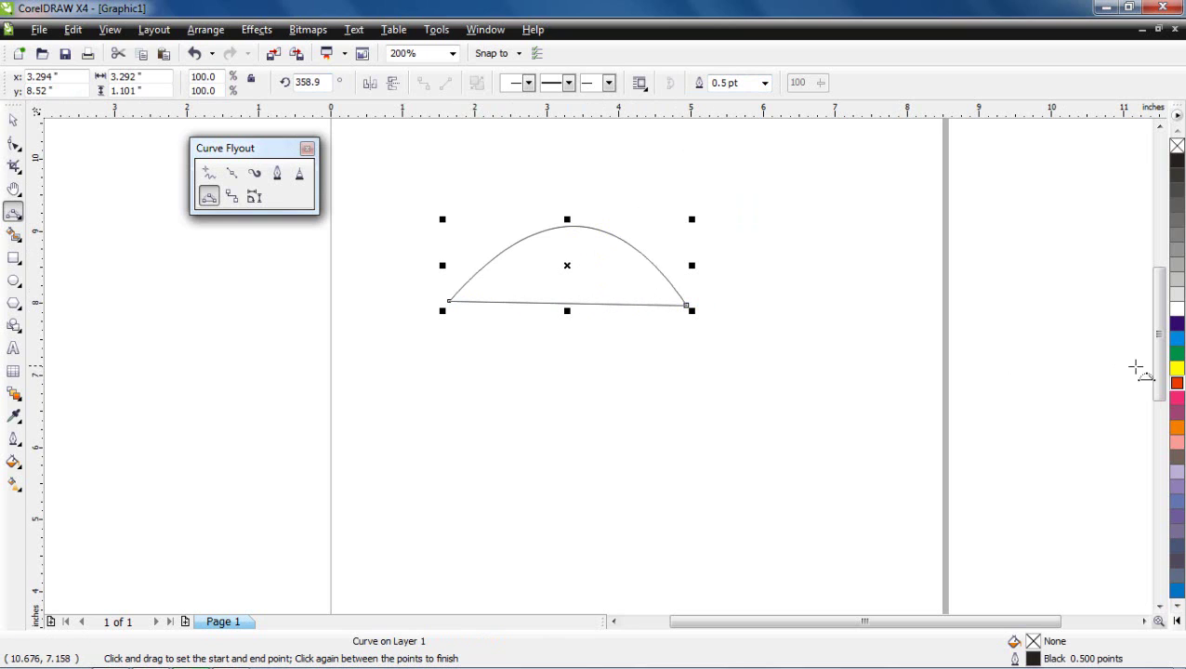
click(1176, 370)
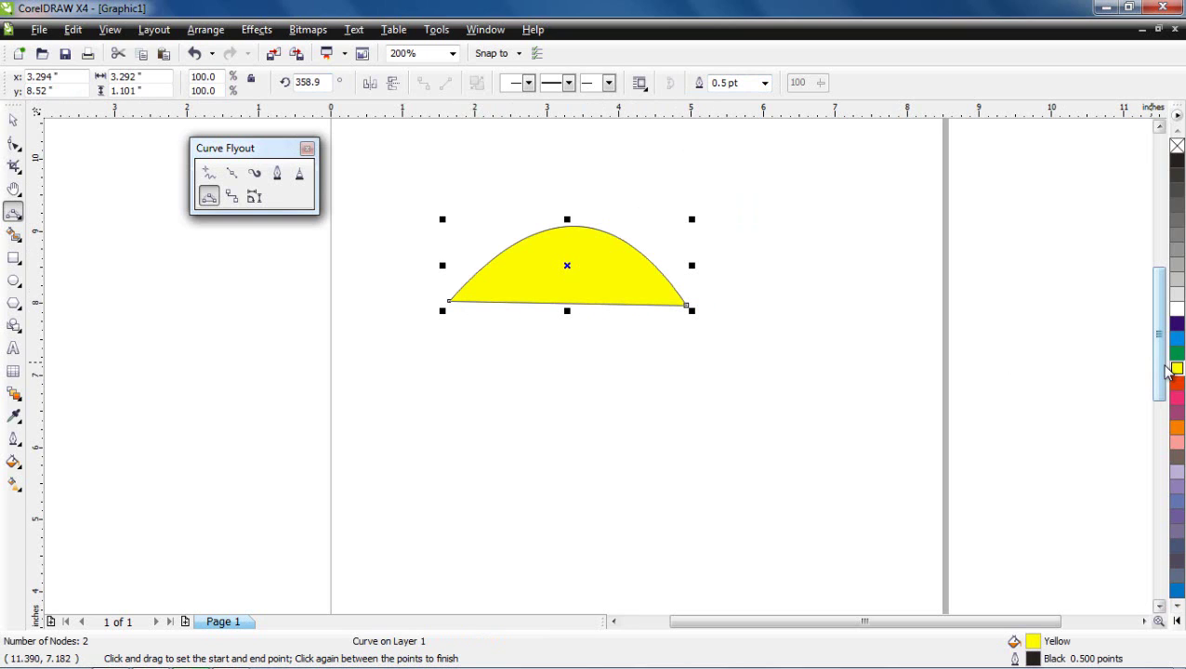
Step: Mirror the yellow arch vertically and set its rotation angle to 1.5 degrees
click(392, 83)
click(370, 82)
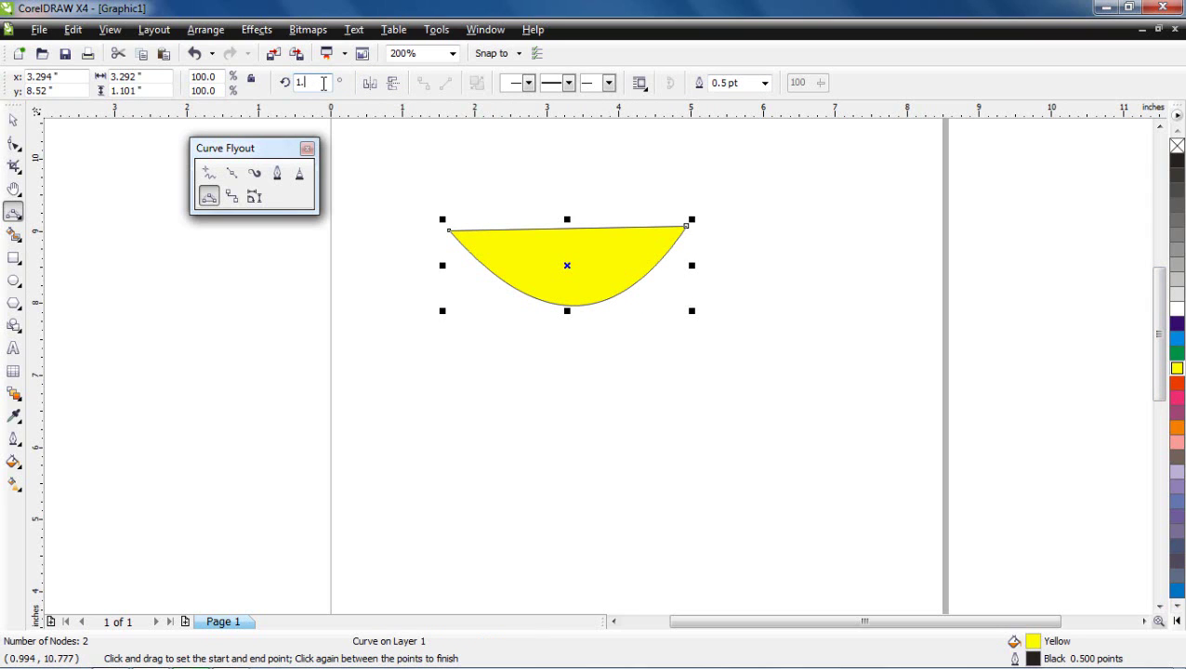
click(323, 82)
text(1.50)
key(Return)
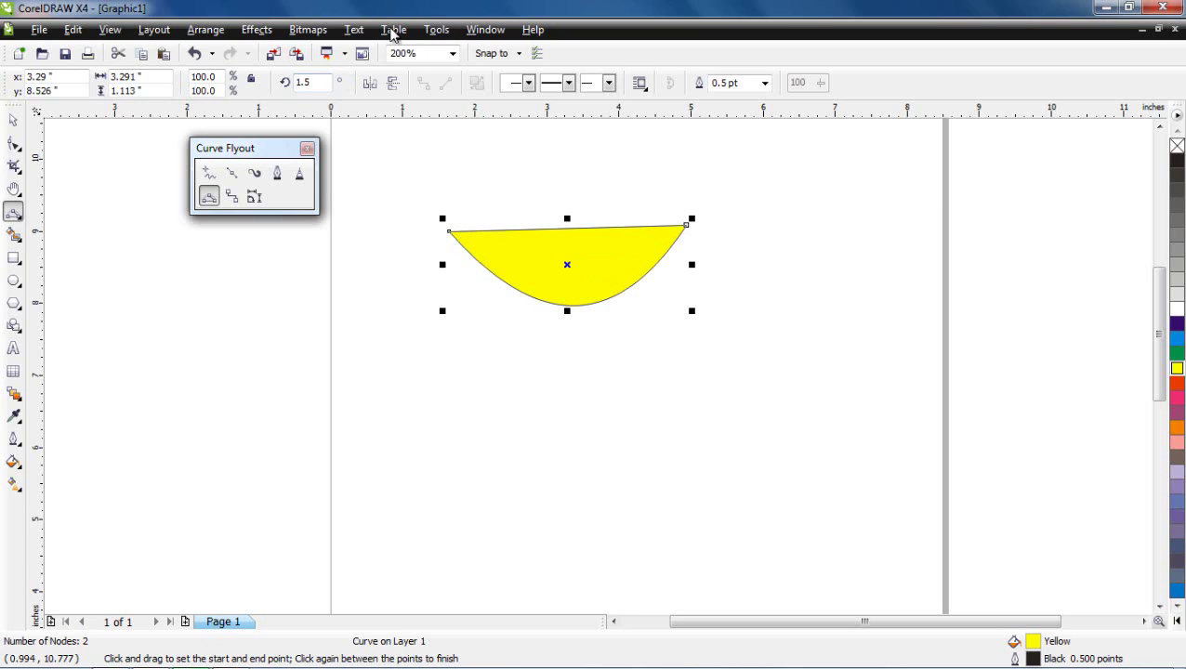
Step: Move the Curve Flyout slightly aside and delete the yellow shape from the page
drag(278, 151, 265, 148)
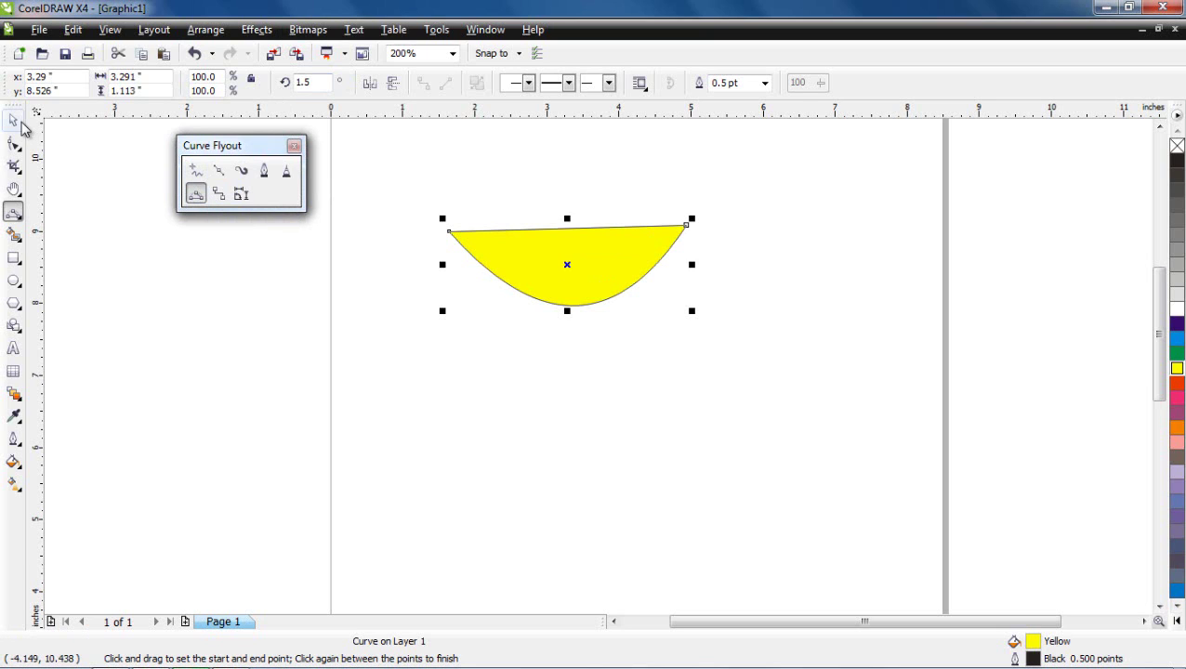
key(space)
key(Delete)
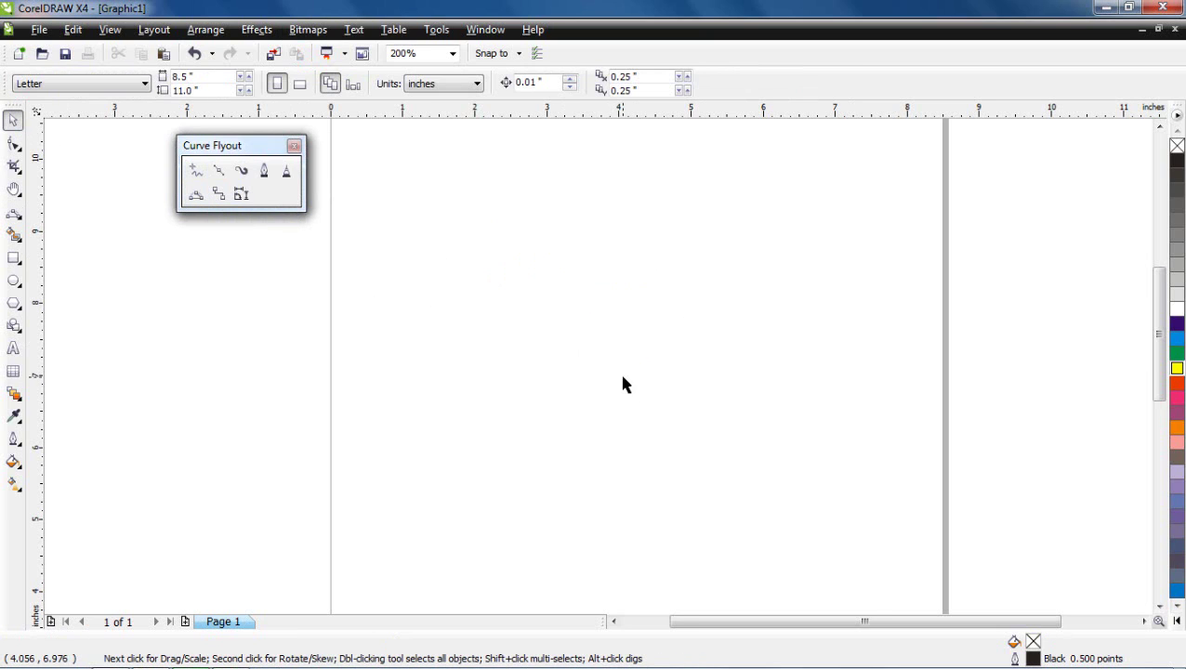
Step: Draw an angled connector line about 7.8 inches wide and 8 inches high across the page with the Interactive Connector tool
scroll(619, 371, down, 2)
scroll(619, 371, up, 1)
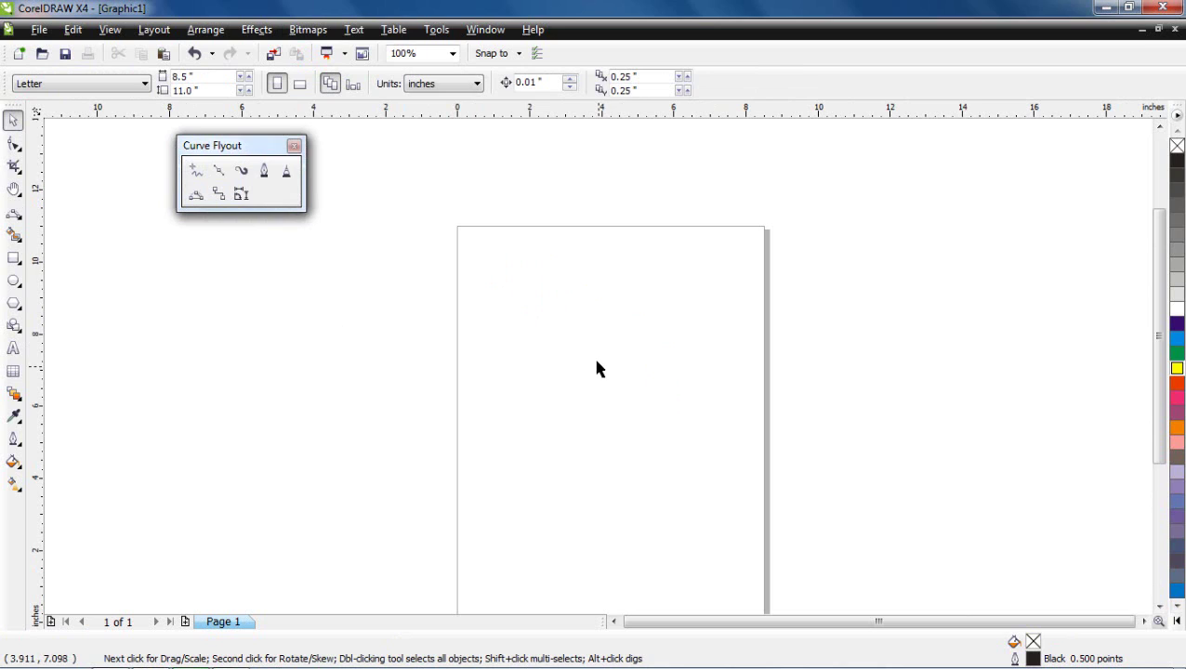
click(453, 54)
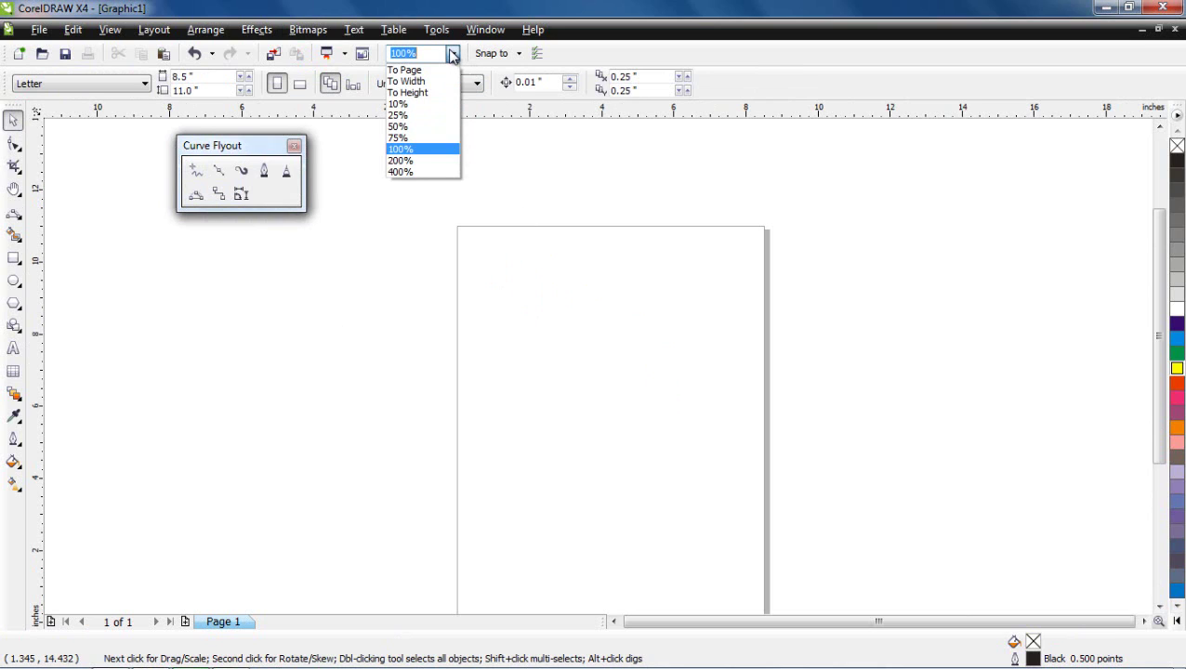
click(394, 71)
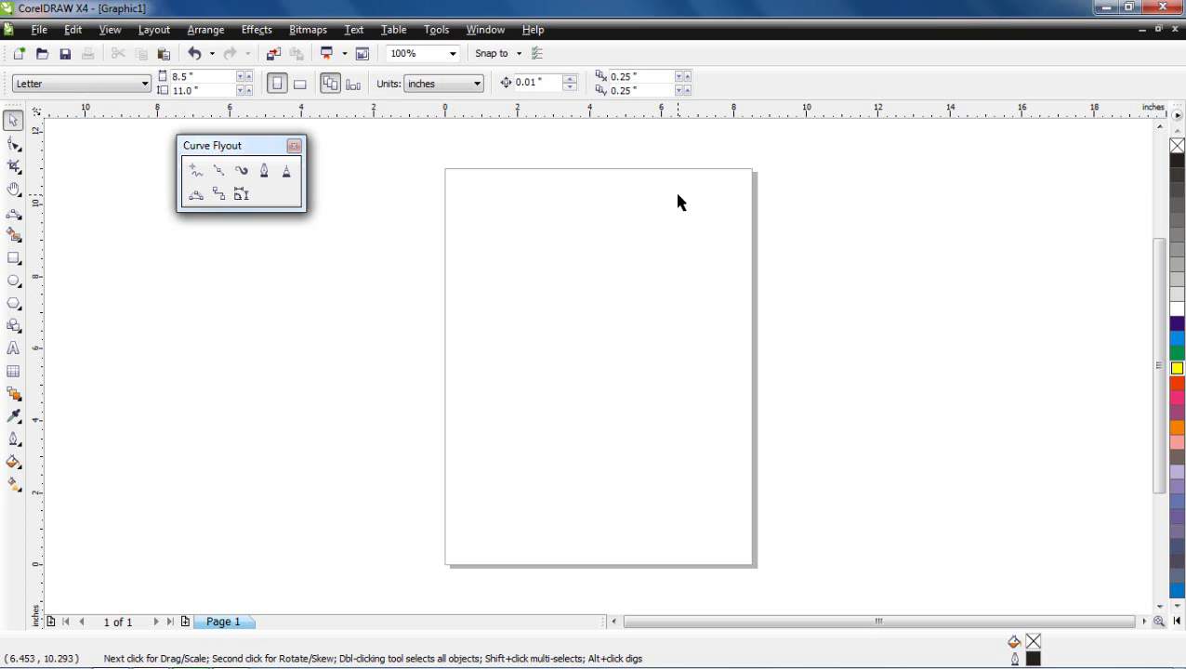
click(219, 195)
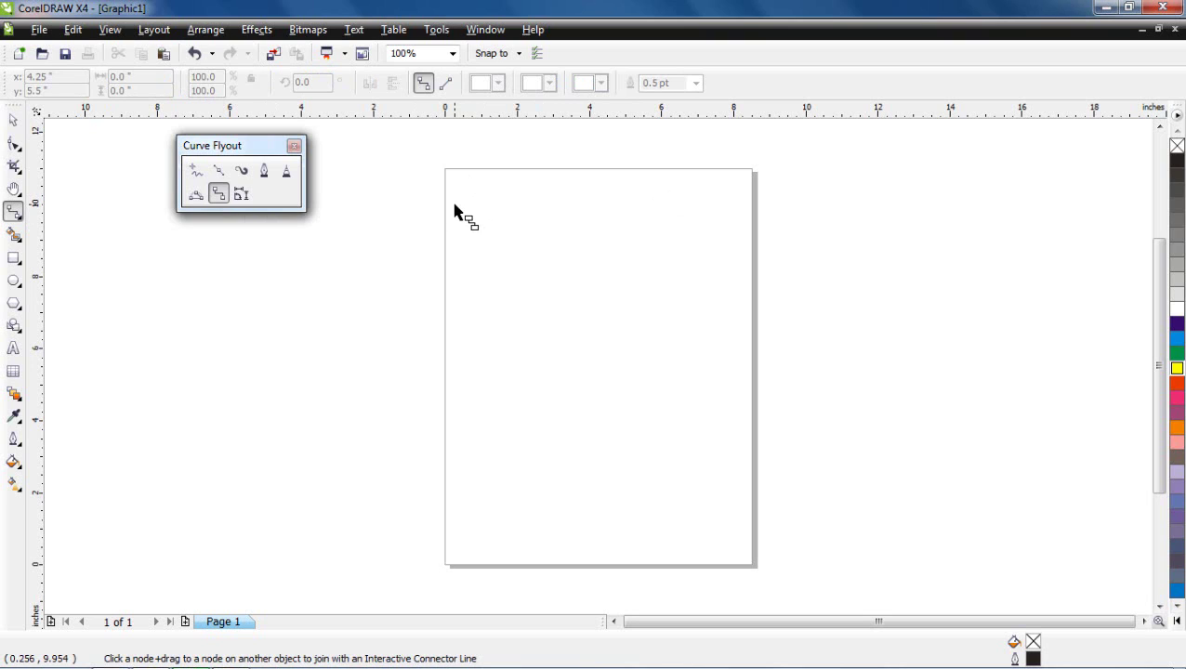
drag(457, 208, 741, 496)
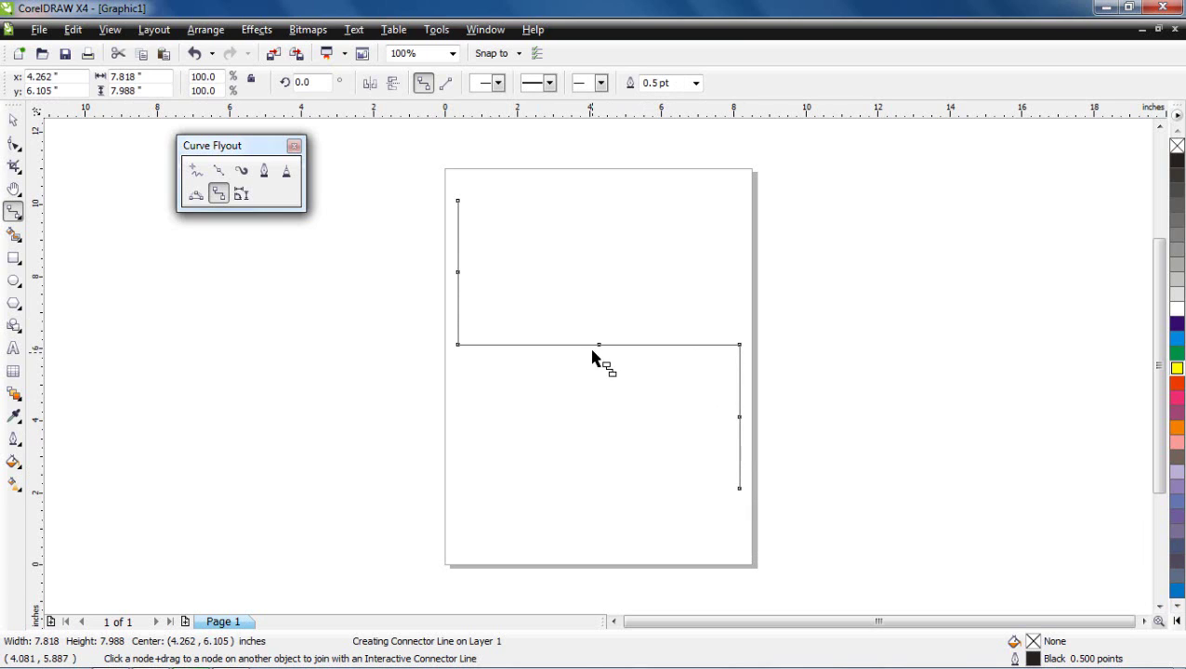
Step: Add four branching angled connectors, two from the first line's midpoint and two from the node on the lower vertical branch
drag(599, 350, 676, 186)
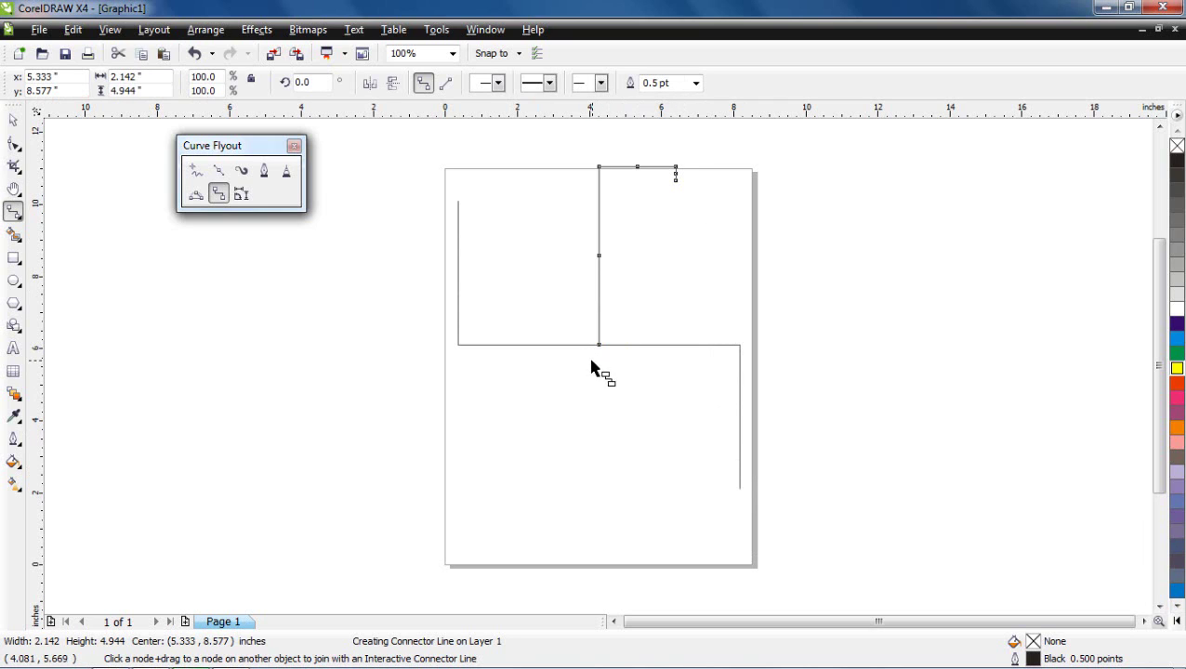
drag(599, 345, 480, 502)
drag(598, 429, 692, 446)
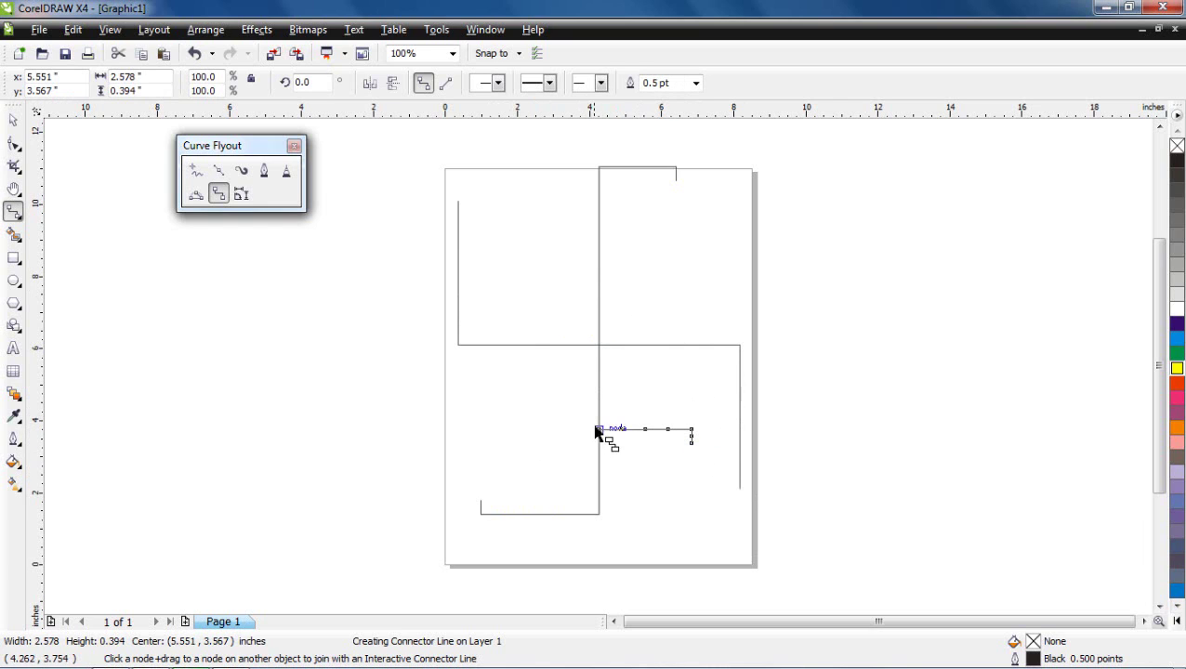
drag(599, 429, 472, 388)
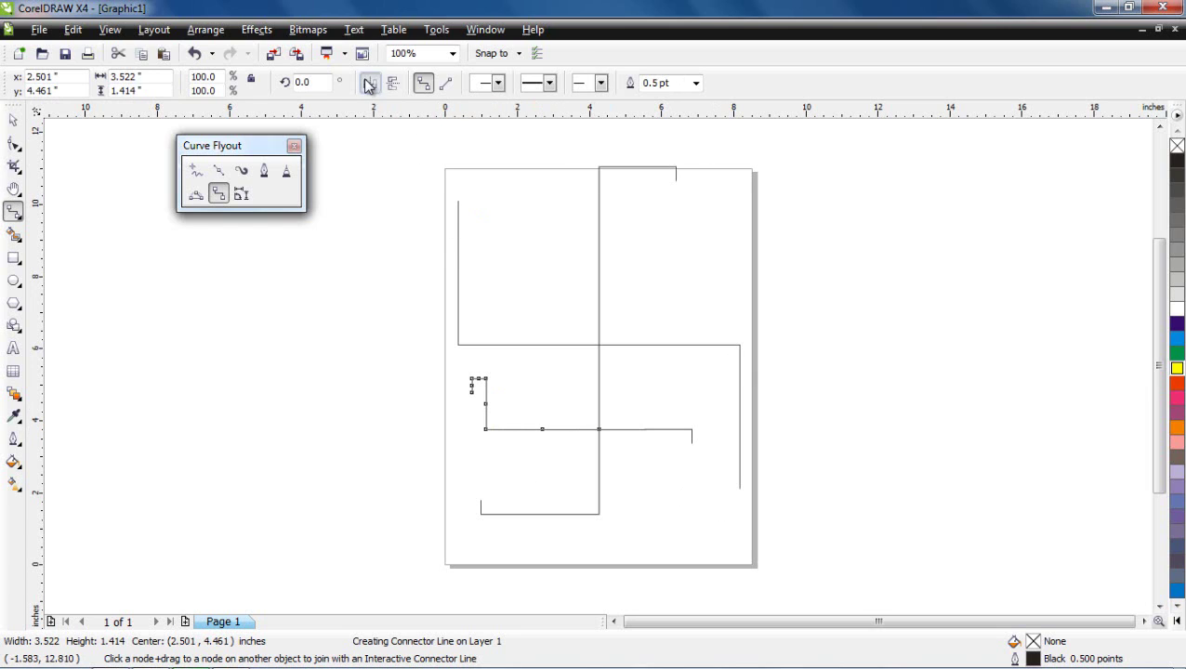
Step: Try the short connector branching right from the lower vertical line as a straight connector and return it to angled
key(space)
key(Tab)
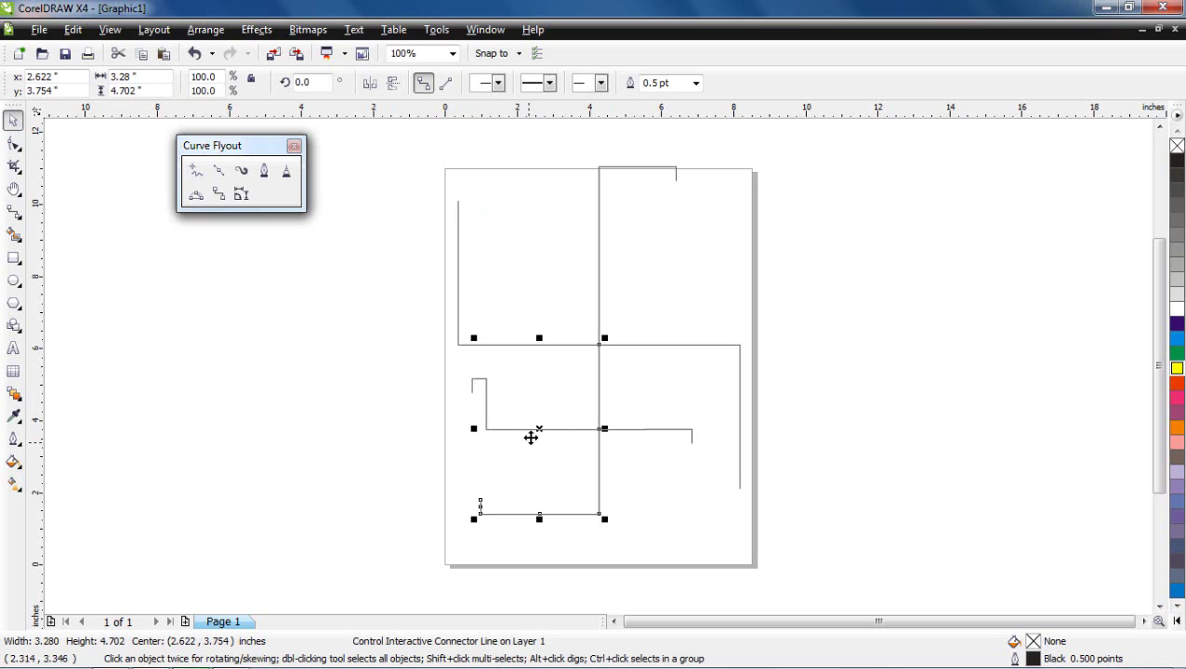
click(533, 432)
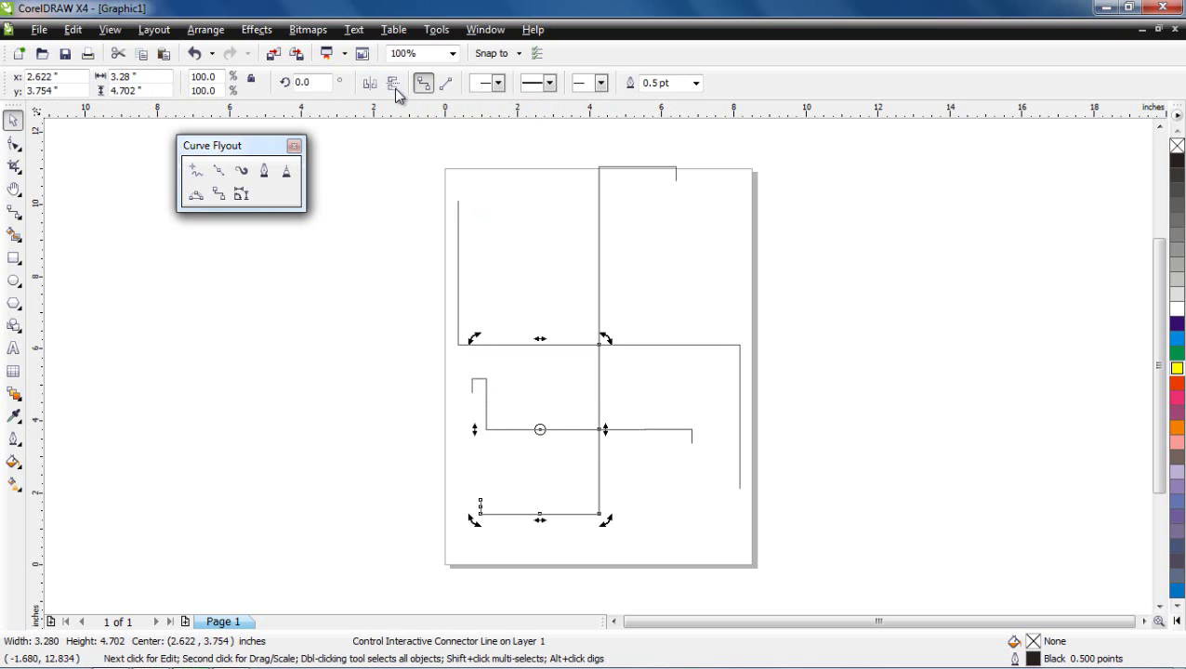
click(630, 537)
click(655, 429)
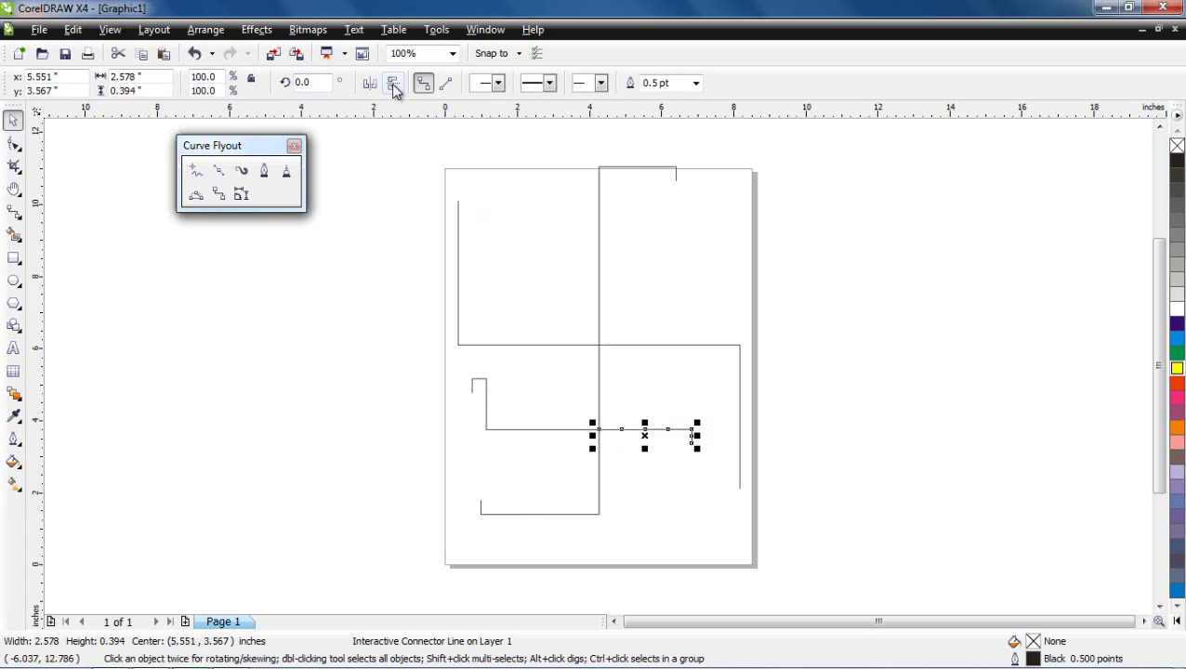
click(446, 83)
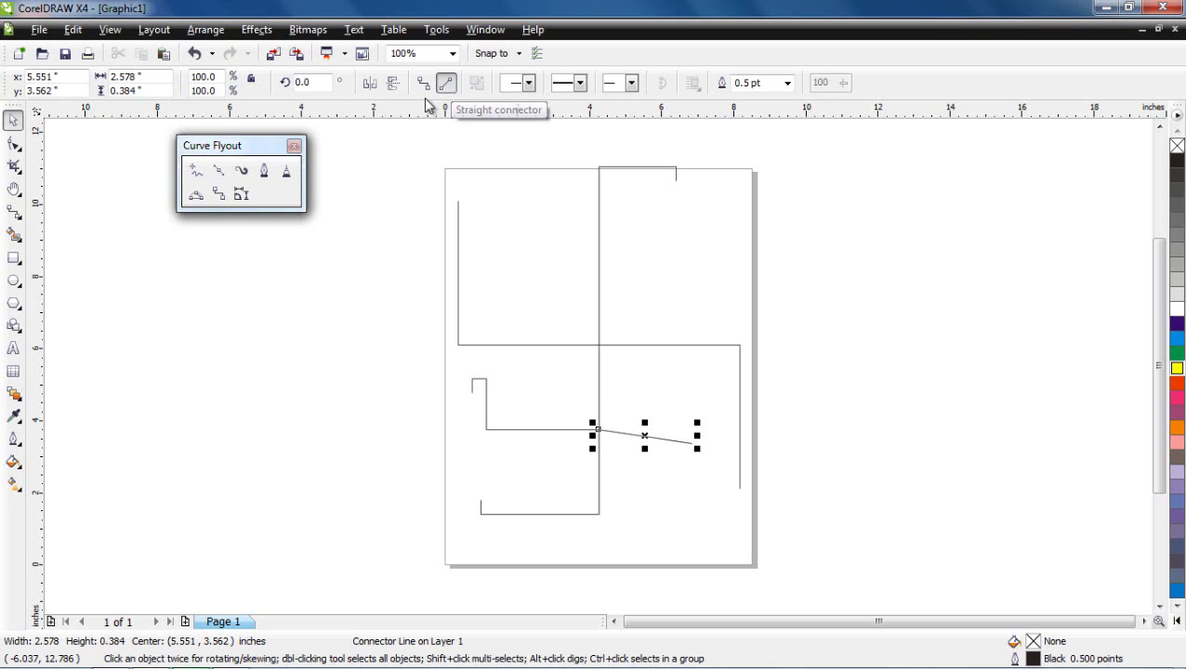
click(424, 85)
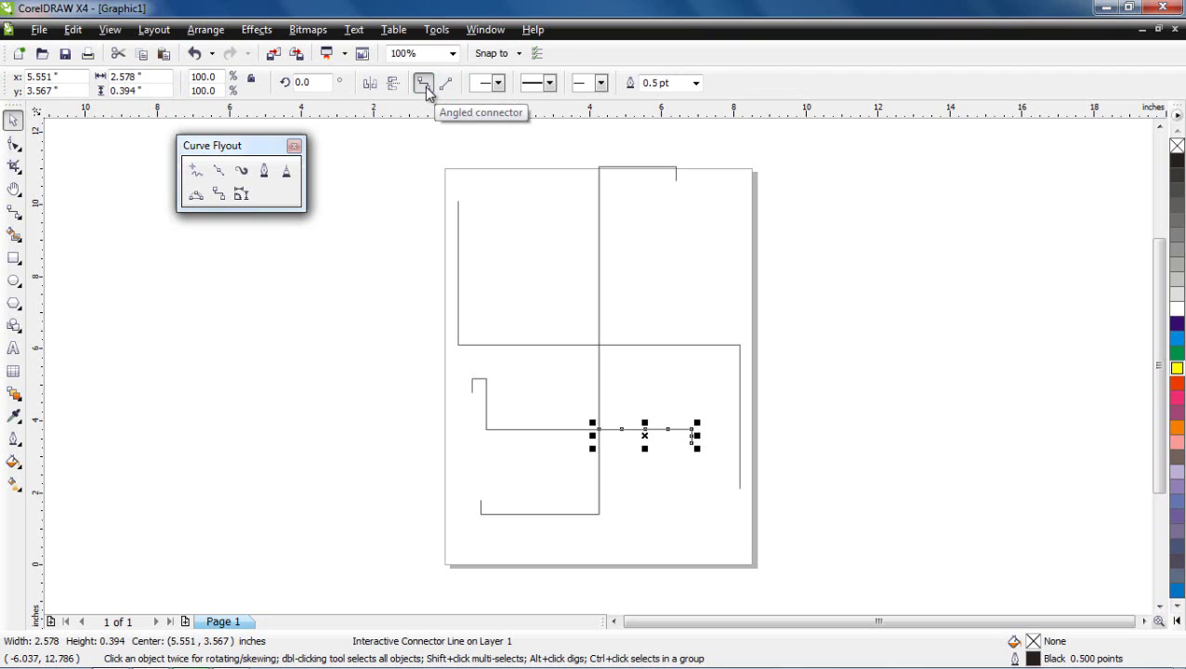
click(445, 84)
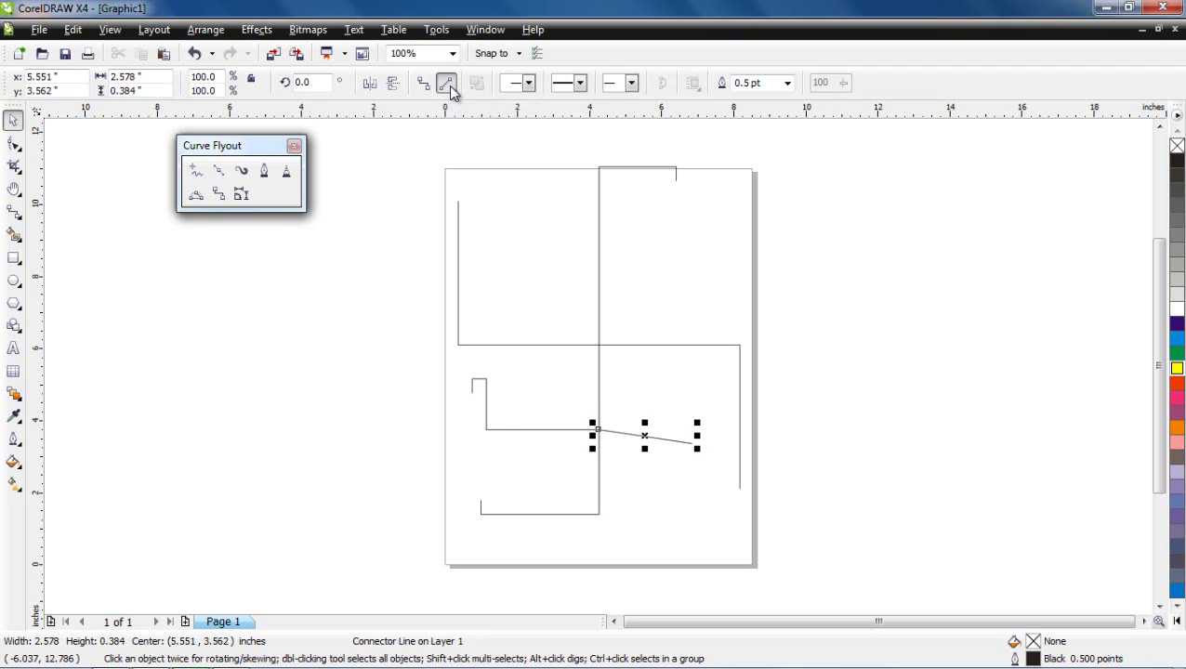
click(425, 86)
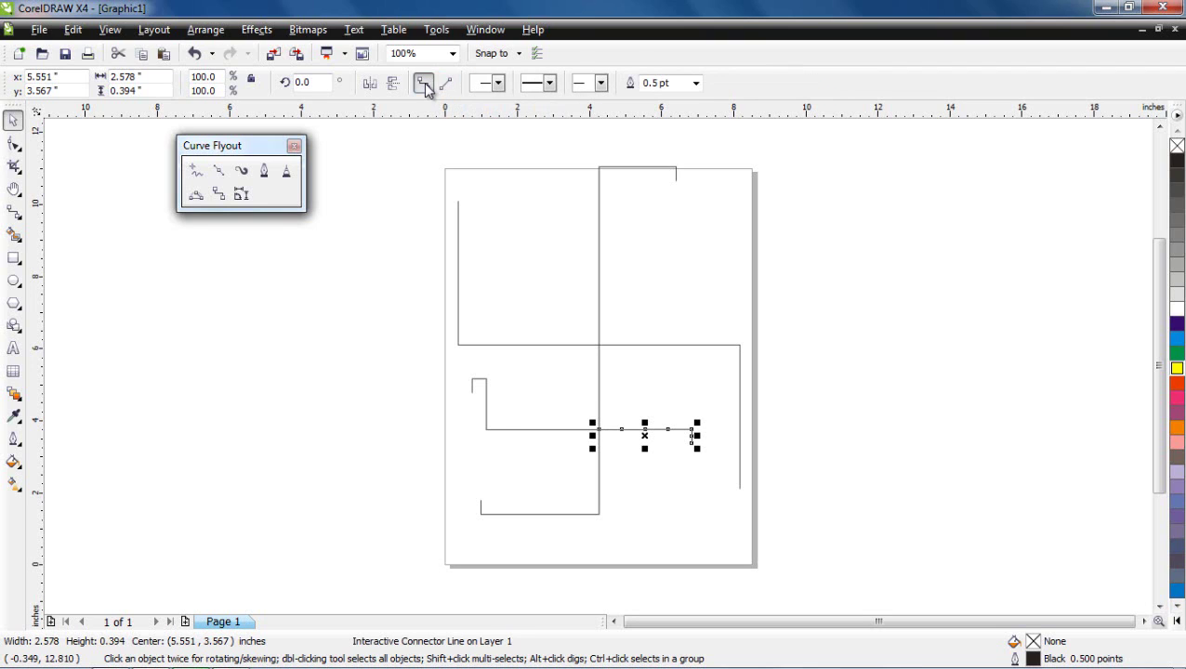
Step: Add start and end arrowheads to the short connector, trying a dotted line style before restoring the solid one
click(498, 84)
click(544, 164)
click(550, 83)
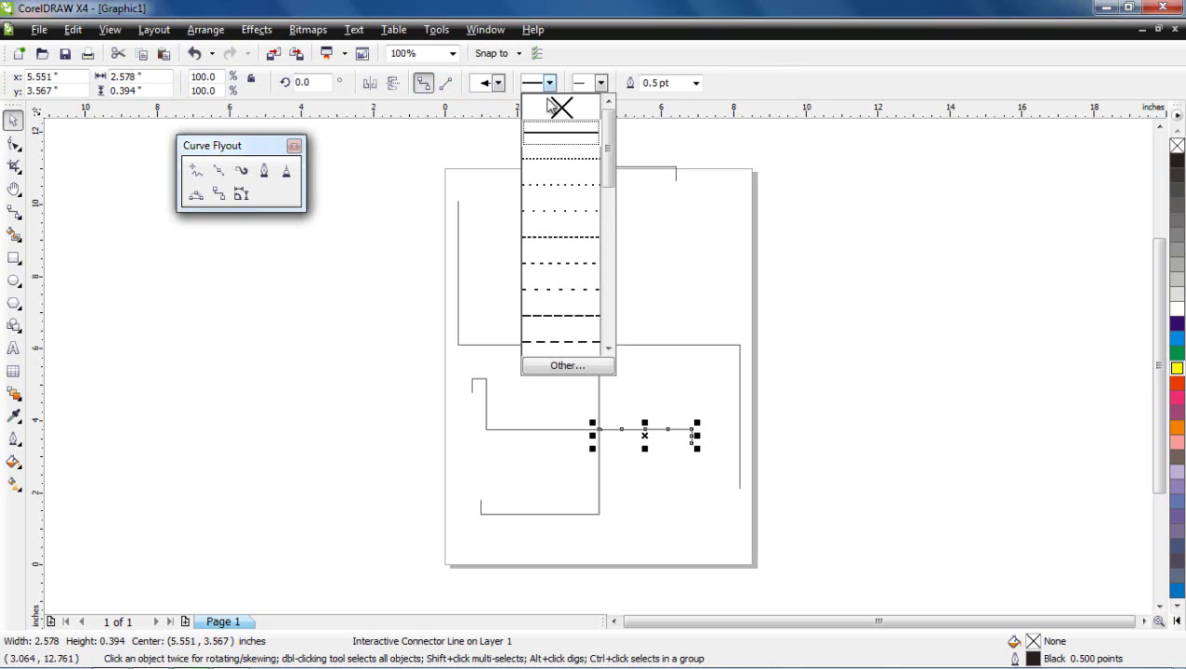
click(554, 180)
click(549, 83)
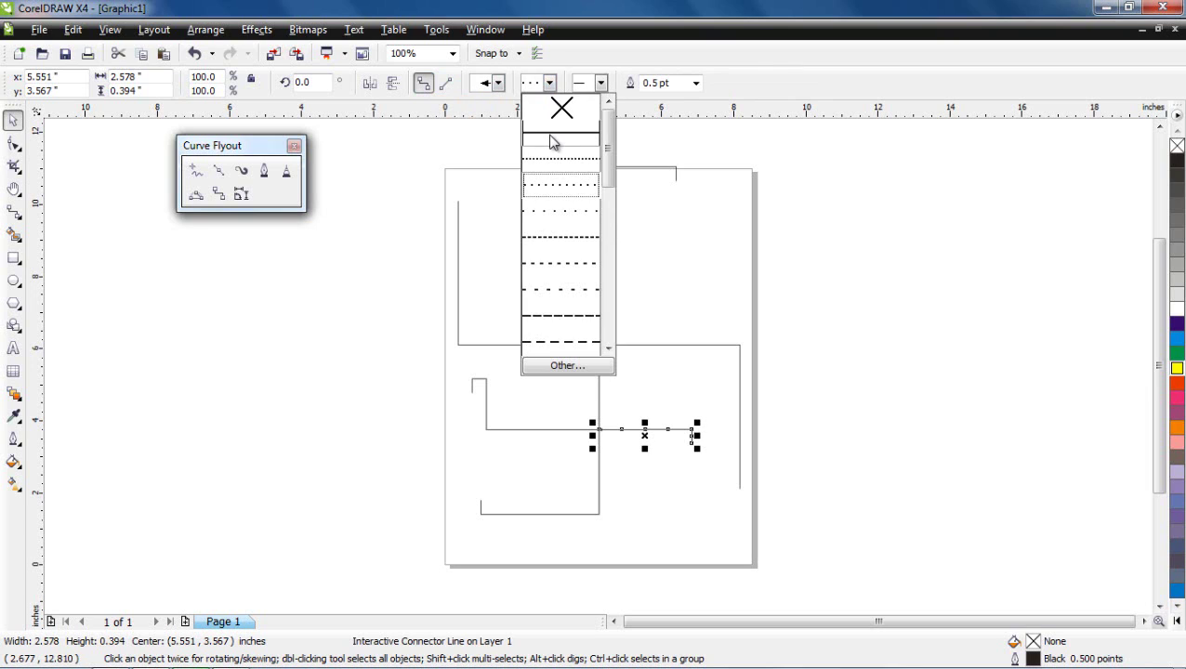
click(560, 133)
click(601, 83)
click(591, 173)
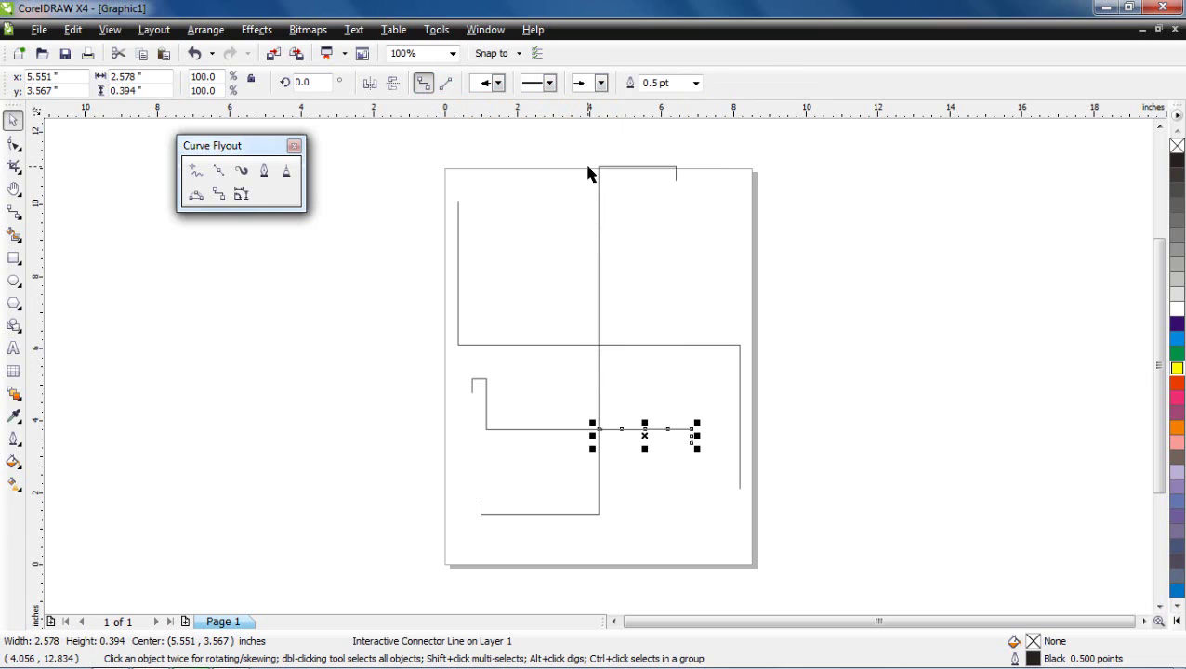
click(761, 464)
click(692, 441)
scroll(692, 440, up, 2)
click(691, 448)
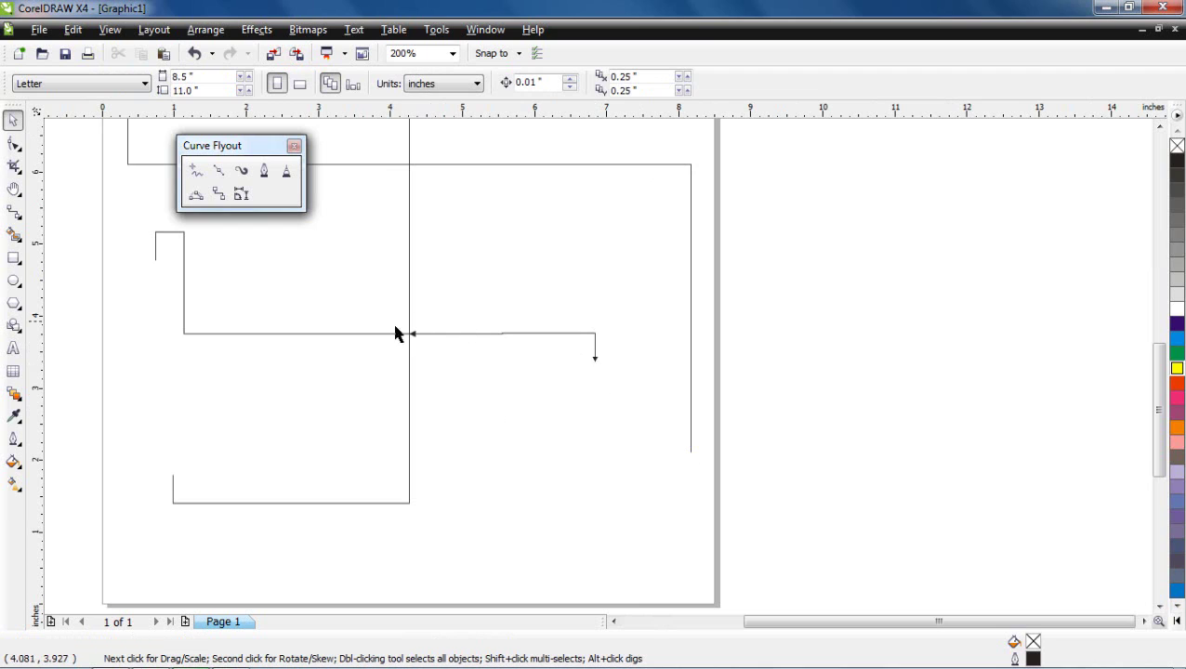
Step: Remove the arrowheads from both ends of the short connector
click(485, 336)
click(601, 85)
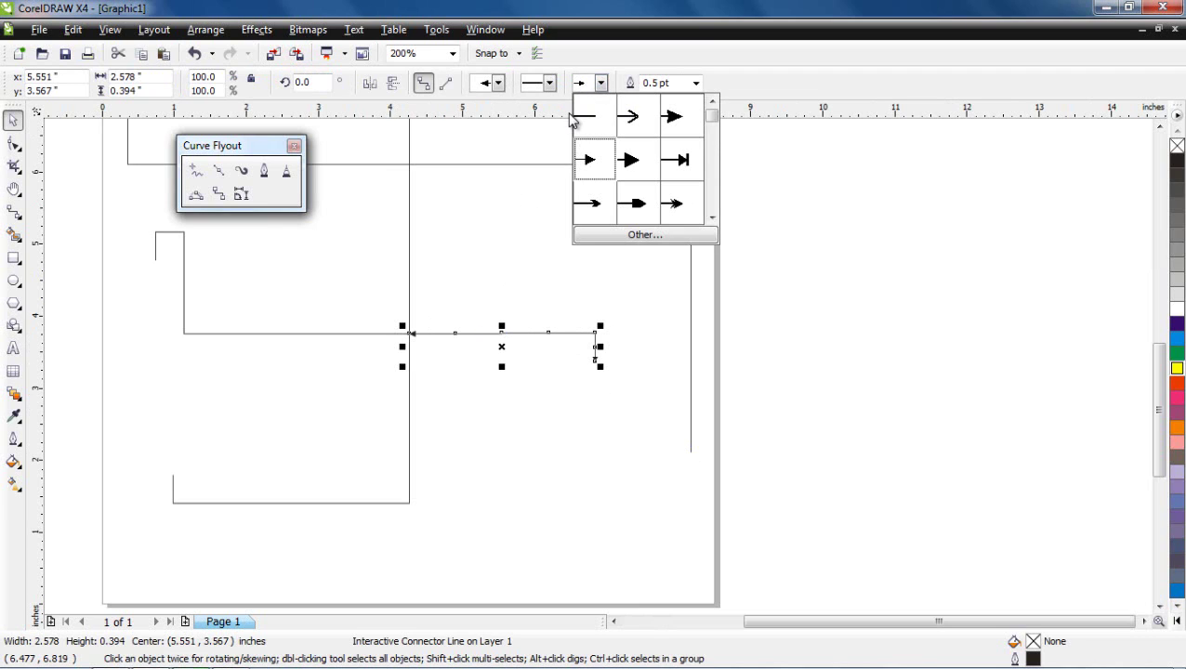
click(573, 120)
click(498, 84)
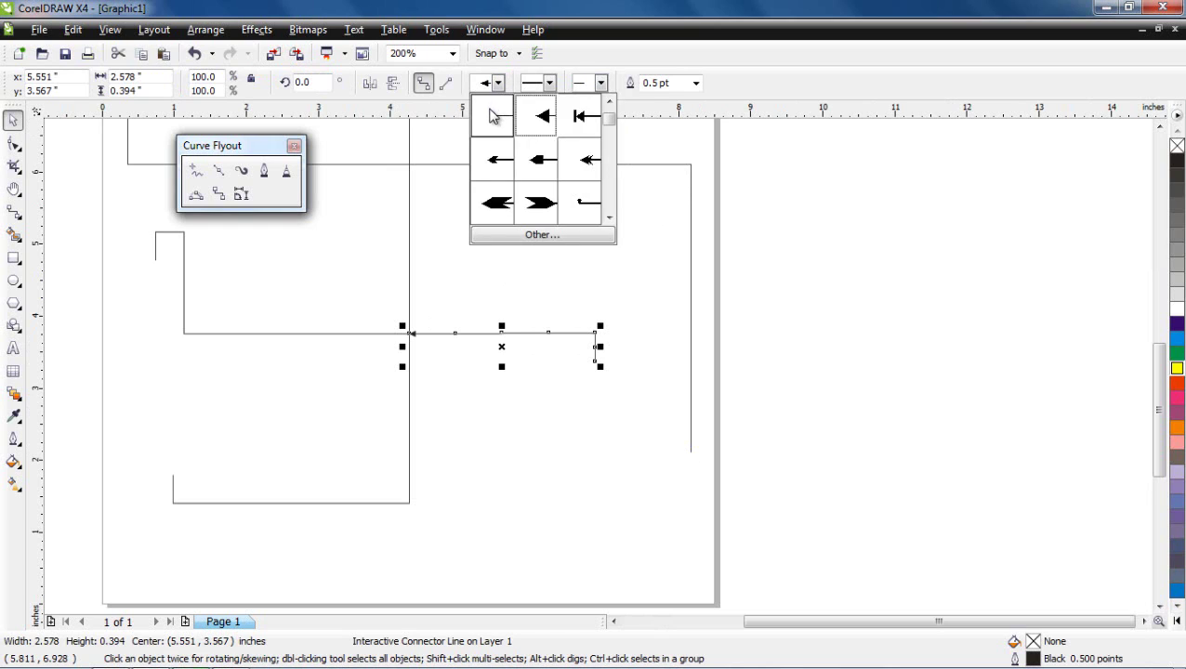
click(489, 116)
Step: Set the short connector's outline width to 4.0 pt and reselect it
click(696, 84)
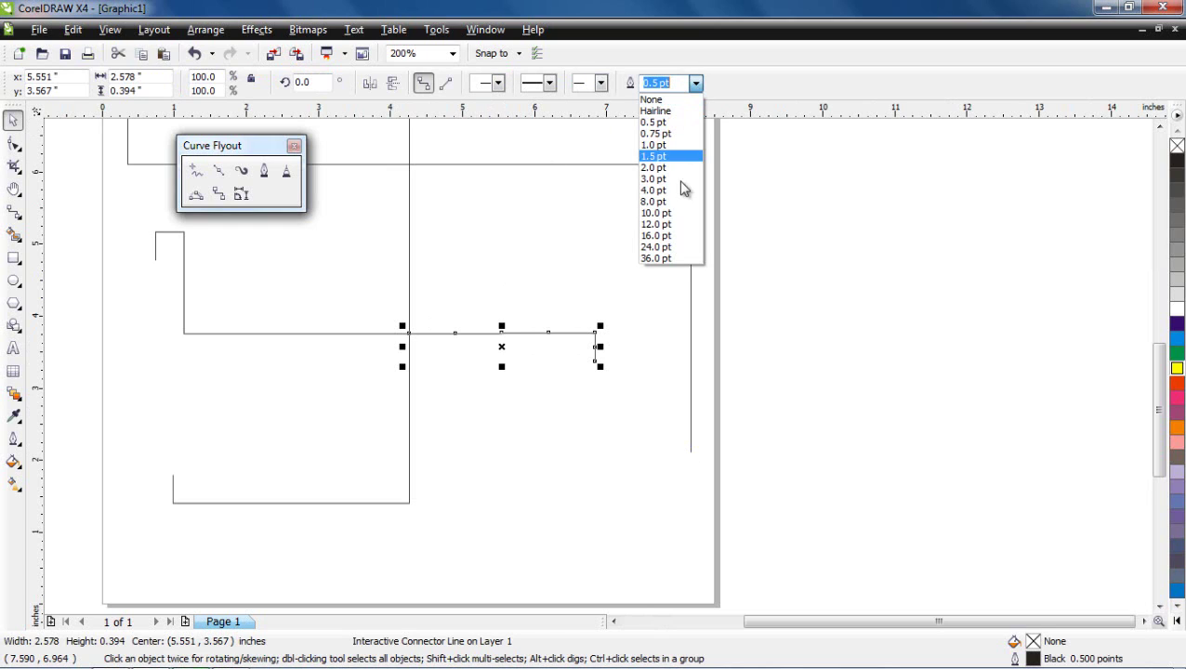
click(675, 184)
click(547, 387)
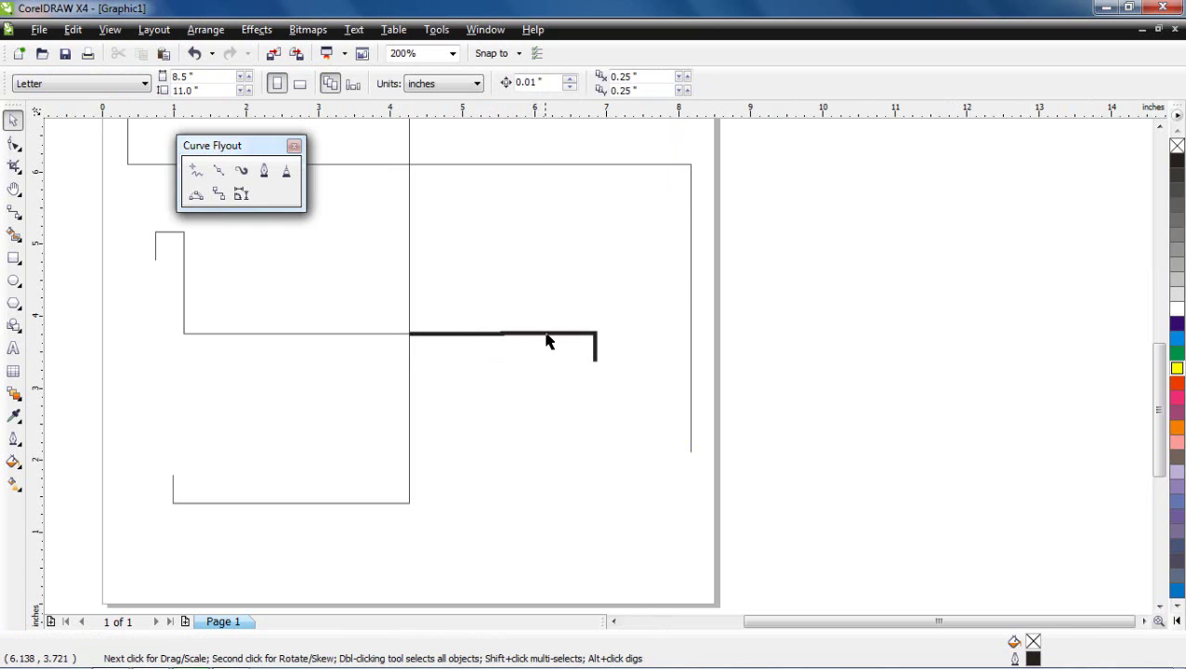
click(546, 336)
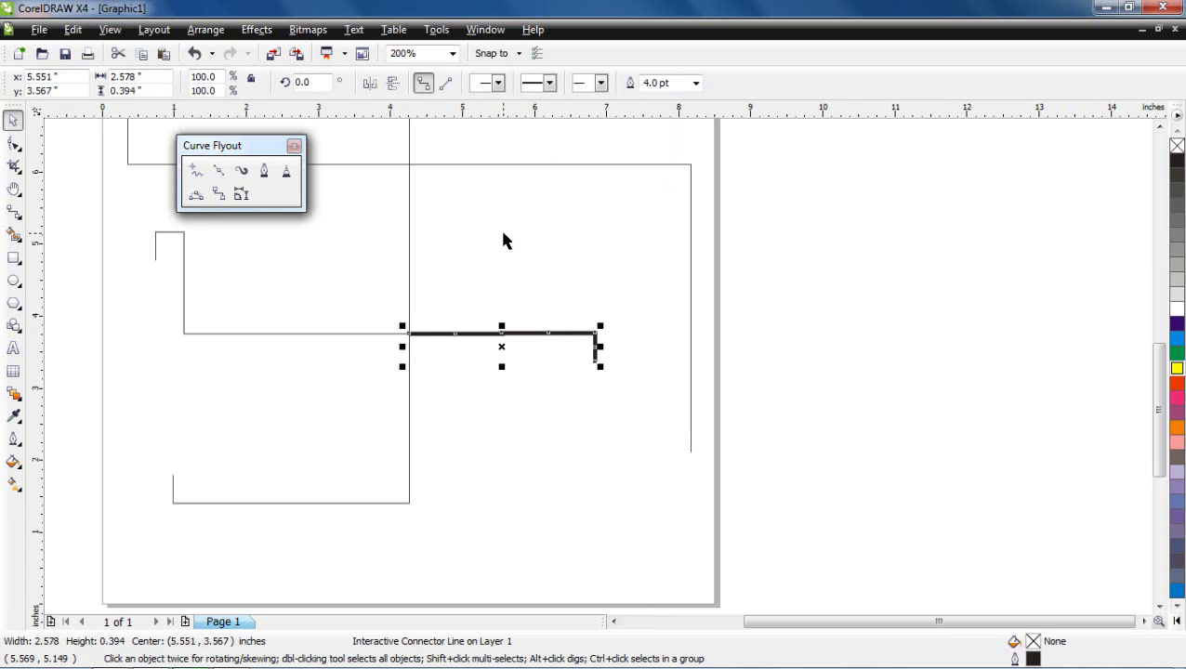
Step: Place a vertical dimension from near the top of the first connector's left segment to its right-hand corner, with the text above that corner
click(219, 195)
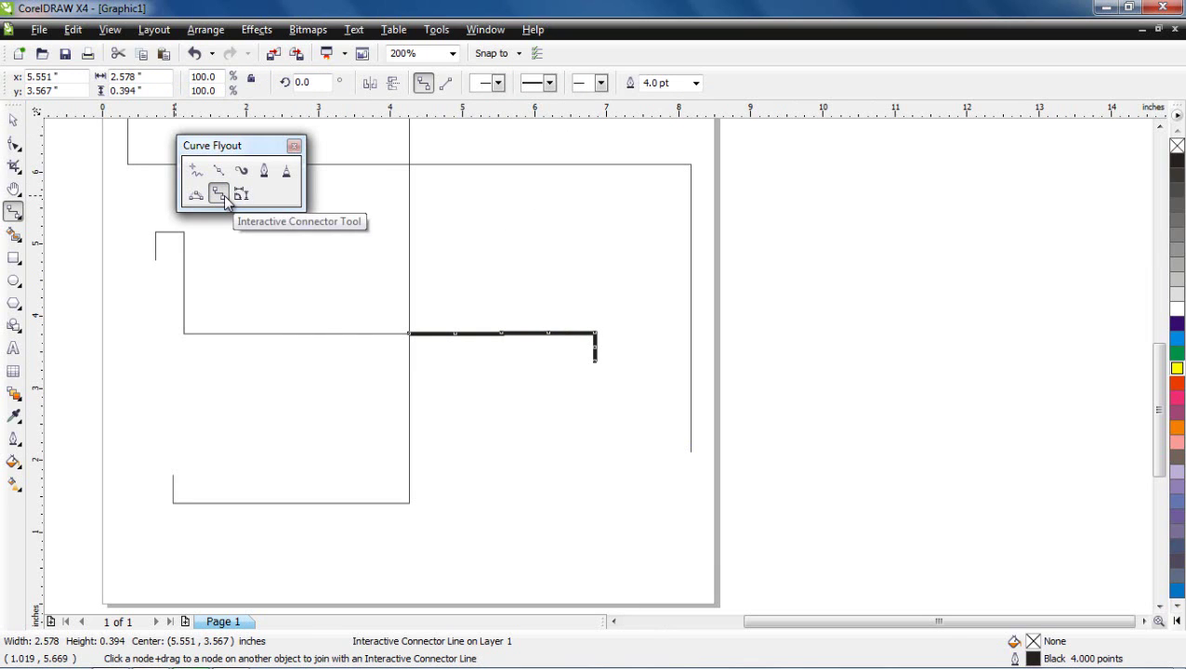
scroll(603, 376, down, 1)
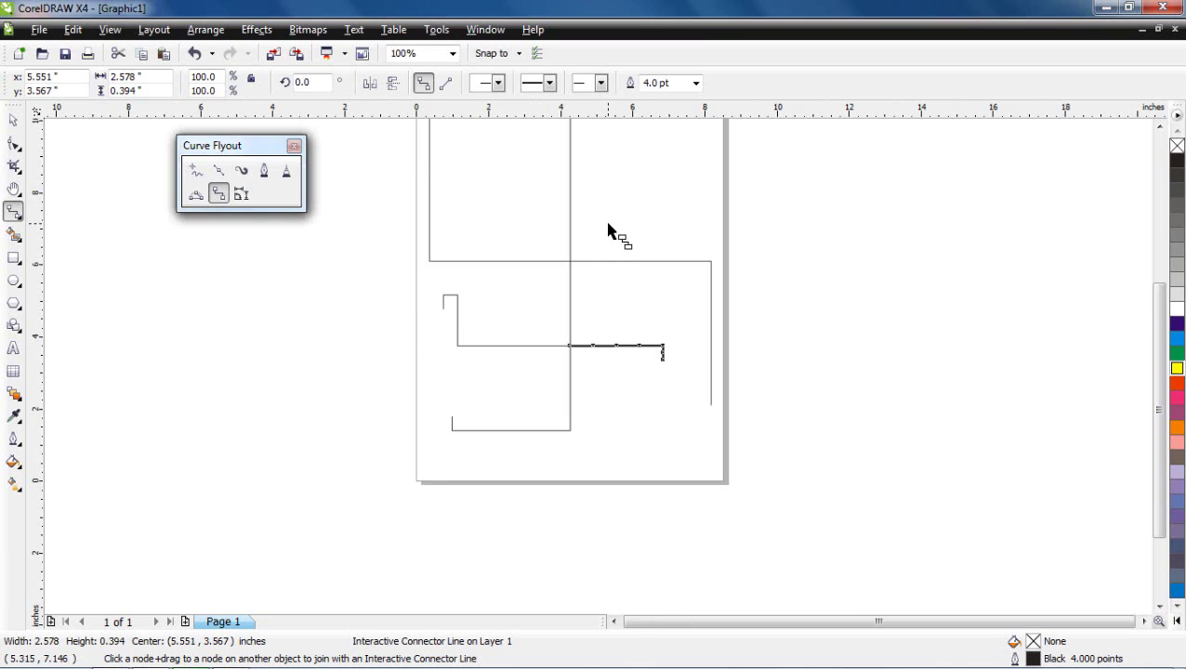
key(h)
drag(582, 190, 577, 283)
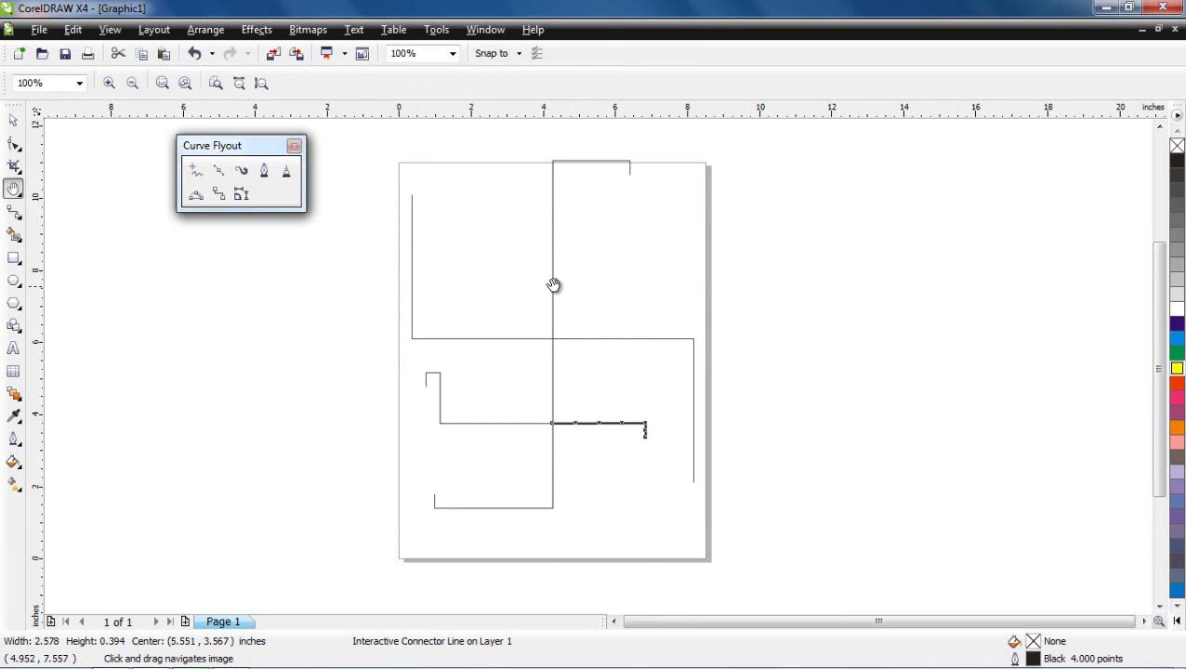
click(240, 195)
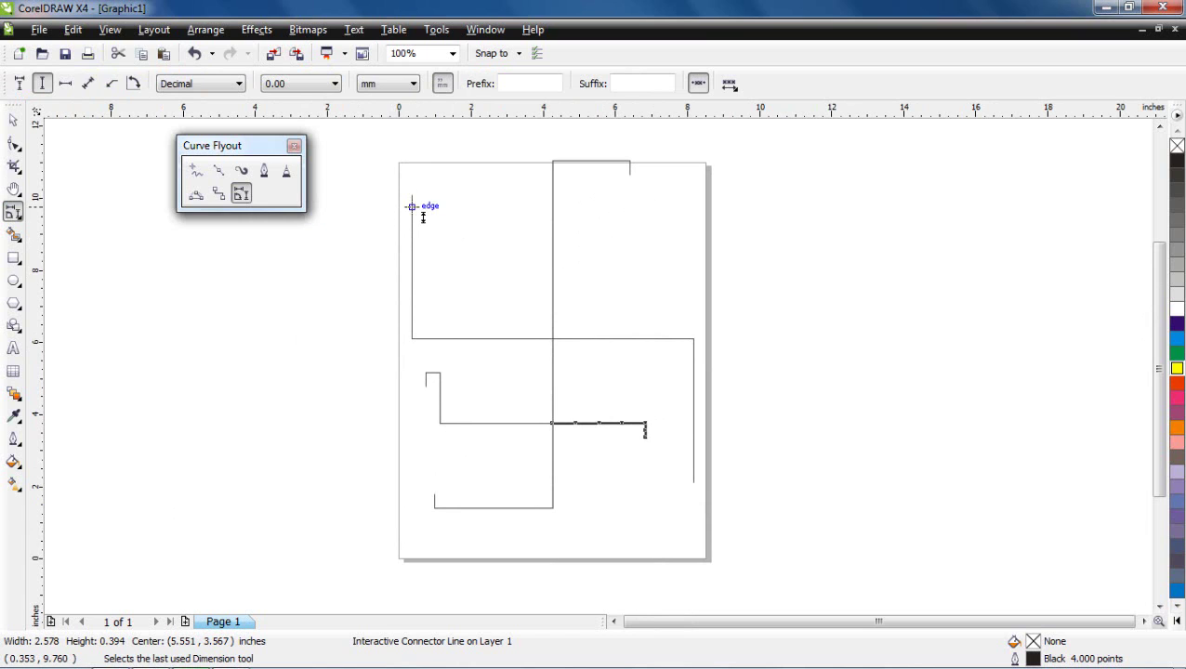
mouse_move(409, 204)
mouse_down()
mouse_move(434, 288)
mouse_move(478, 309)
mouse_move(560, 337)
mouse_move(693, 336)
mouse_up()
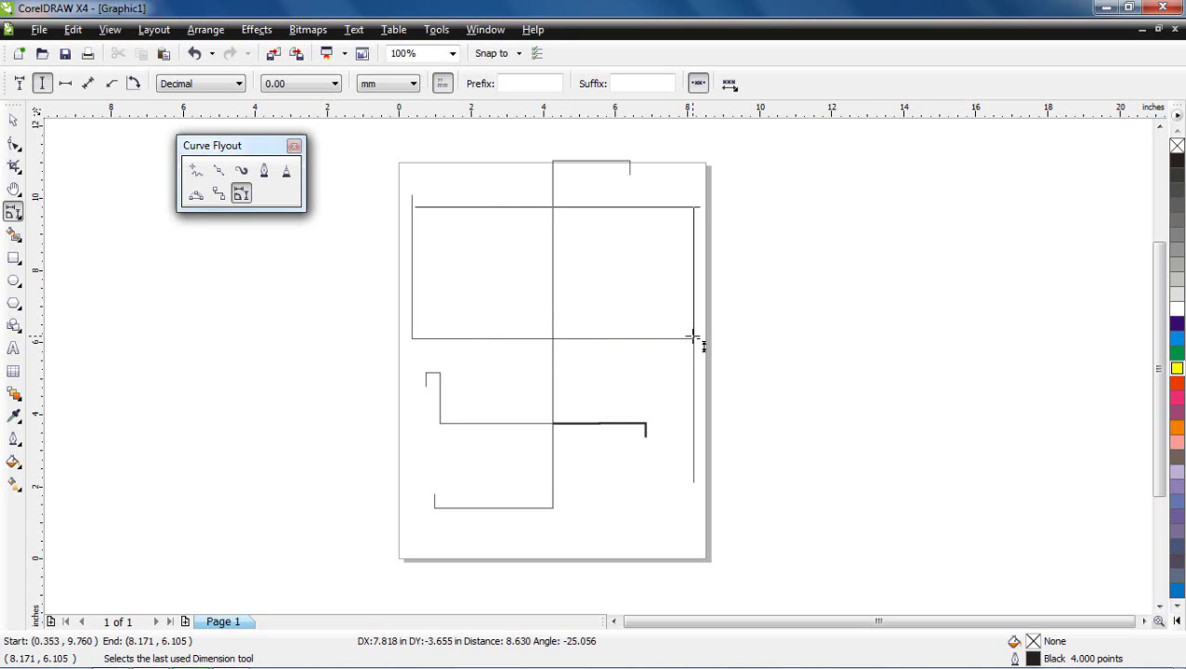
click(696, 245)
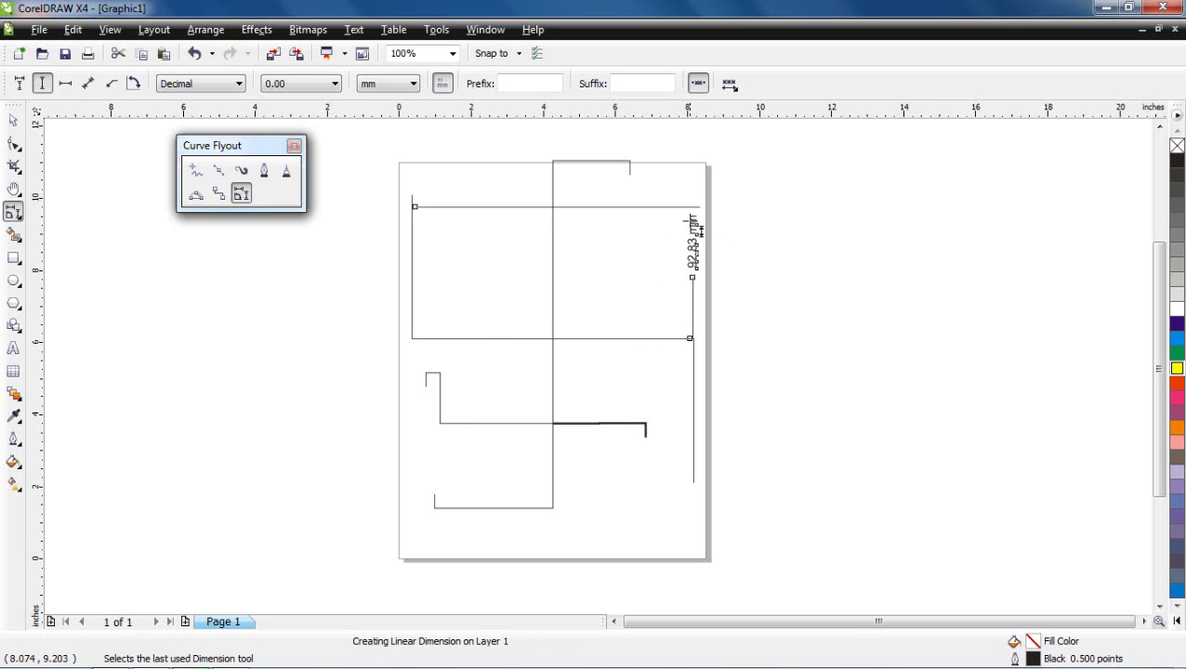
click(693, 267)
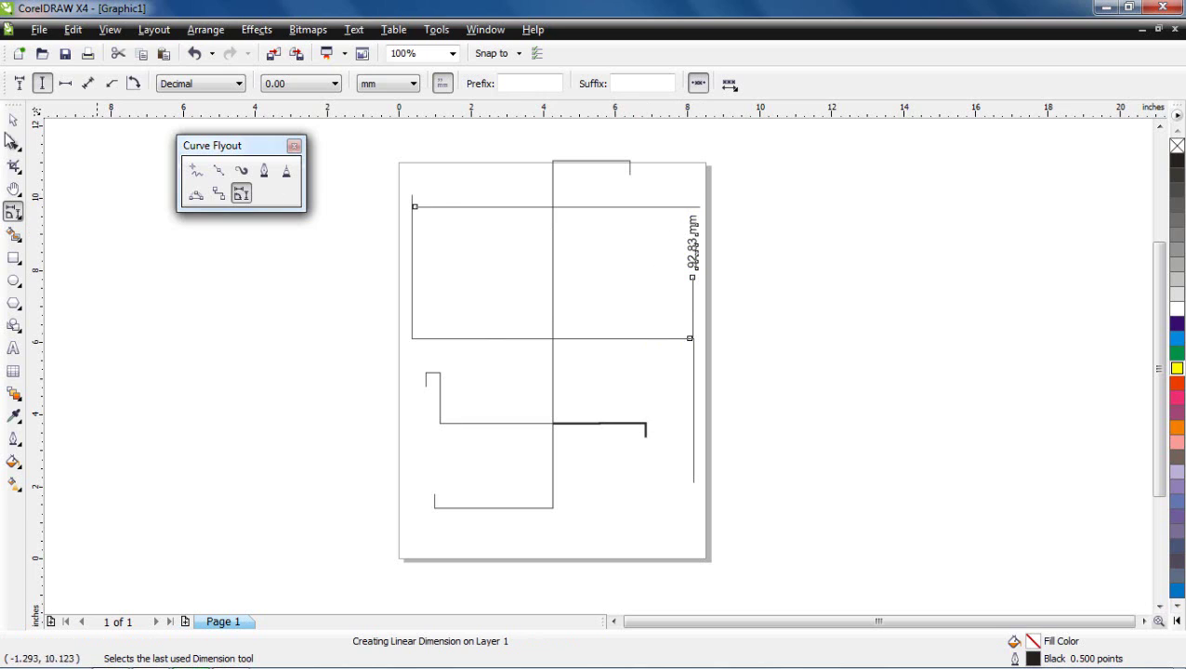
Step: Open the vertical dimension's Linear Dimensions settings and change its units to ft
key(space)
double_click(696, 247)
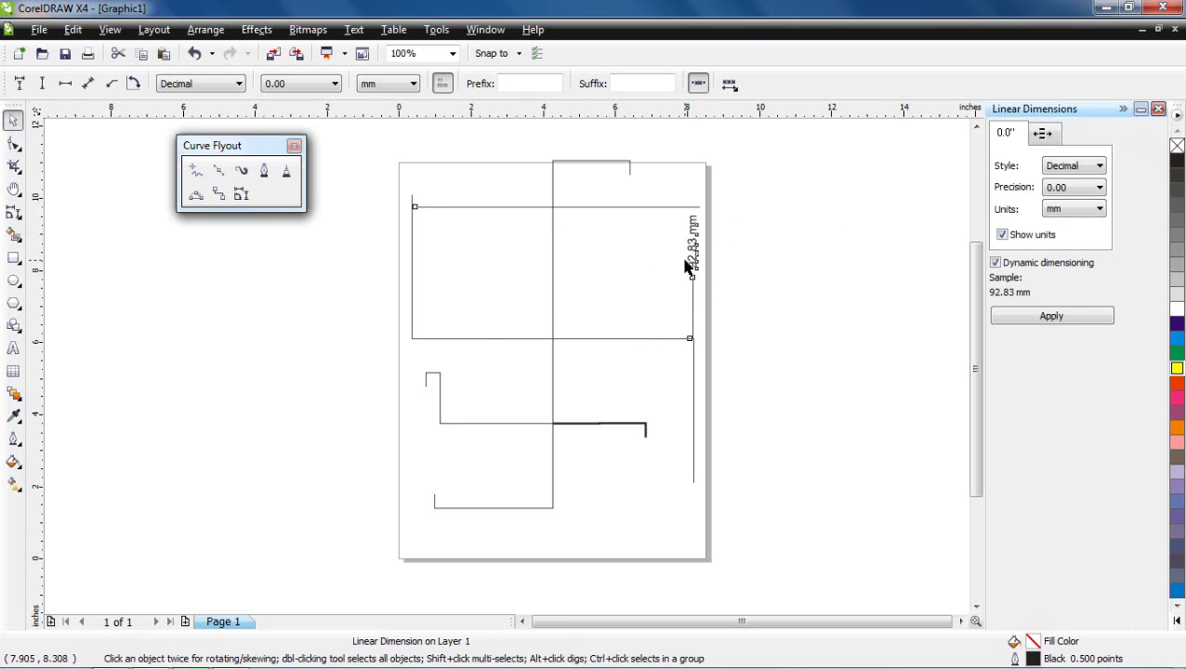
click(1060, 211)
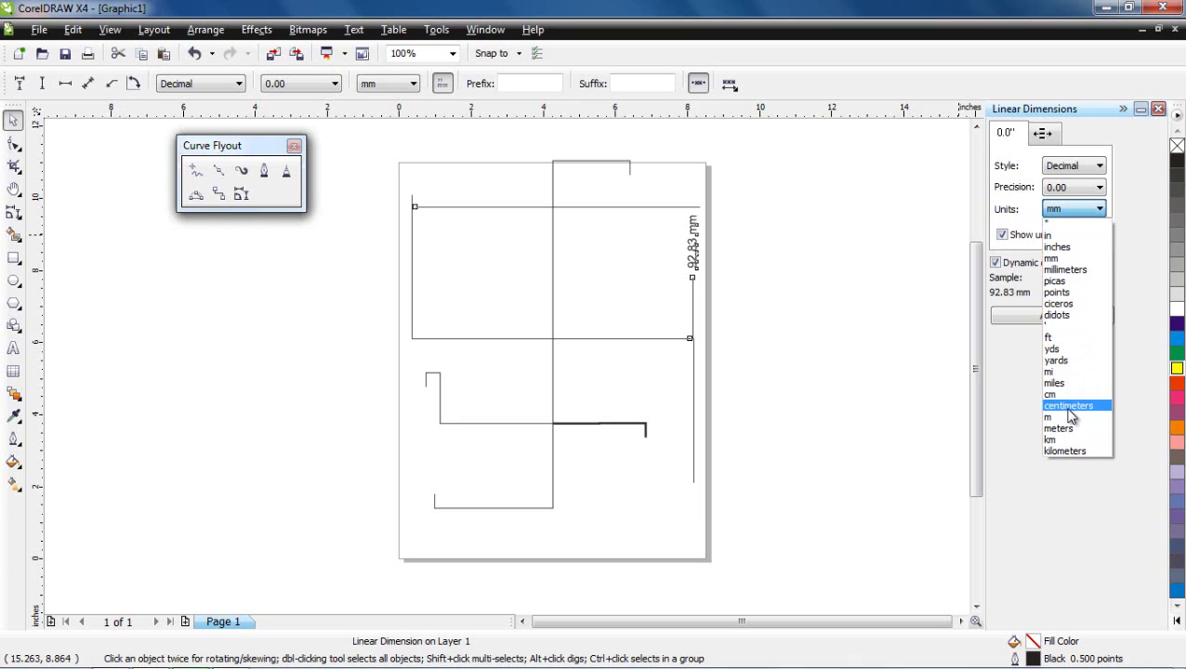
click(1052, 337)
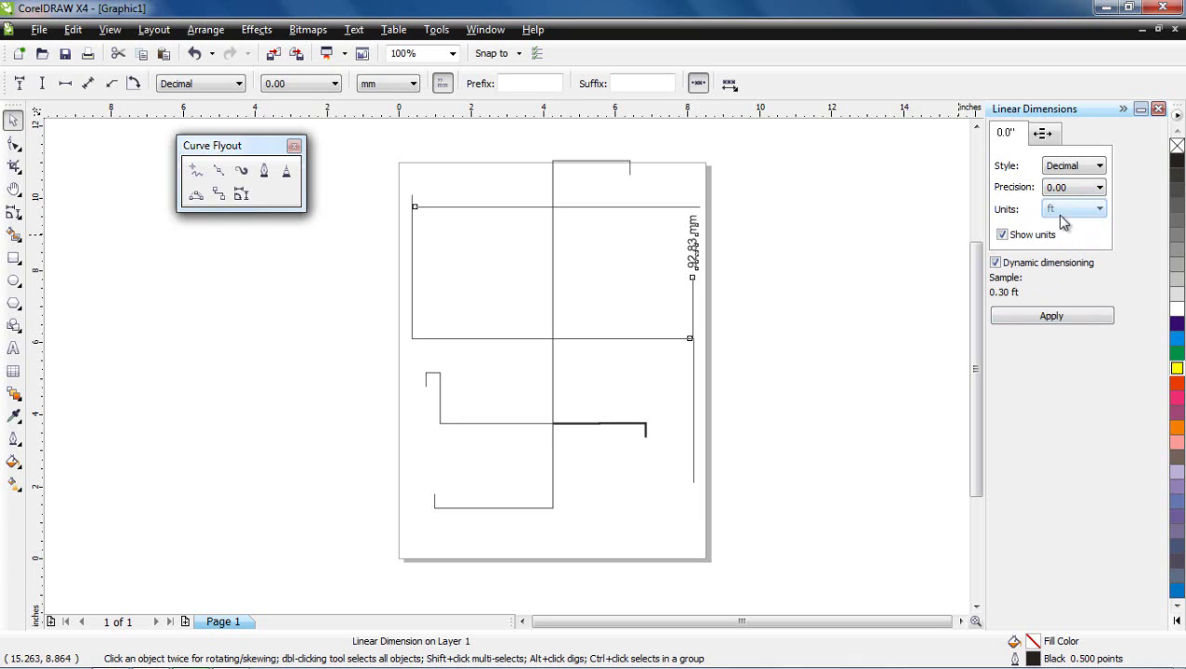
click(1045, 318)
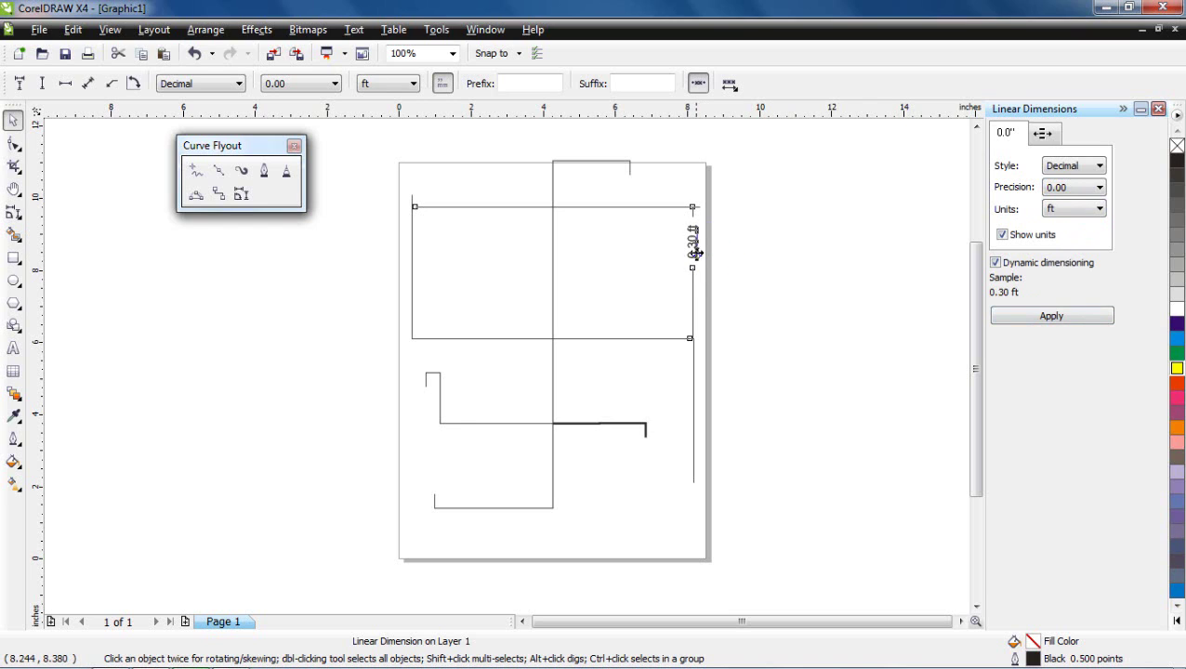
Step: Keep the vertical dimension's style as Decimal and apply a precision of 0 to it
click(1083, 166)
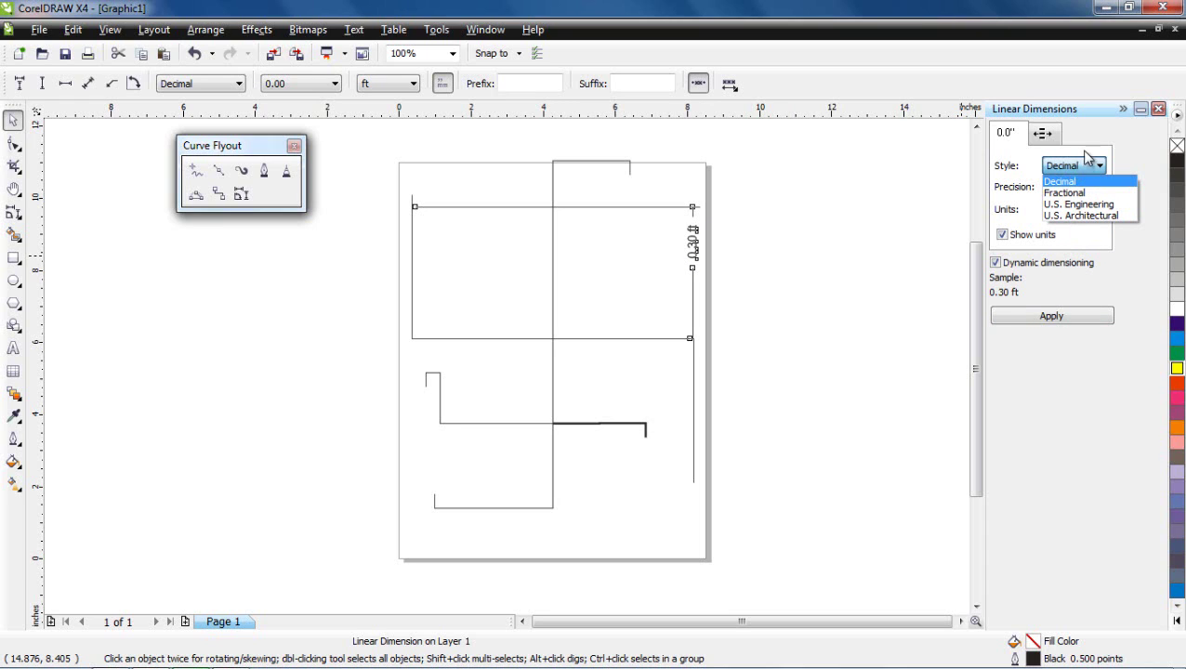
click(1081, 165)
click(1075, 189)
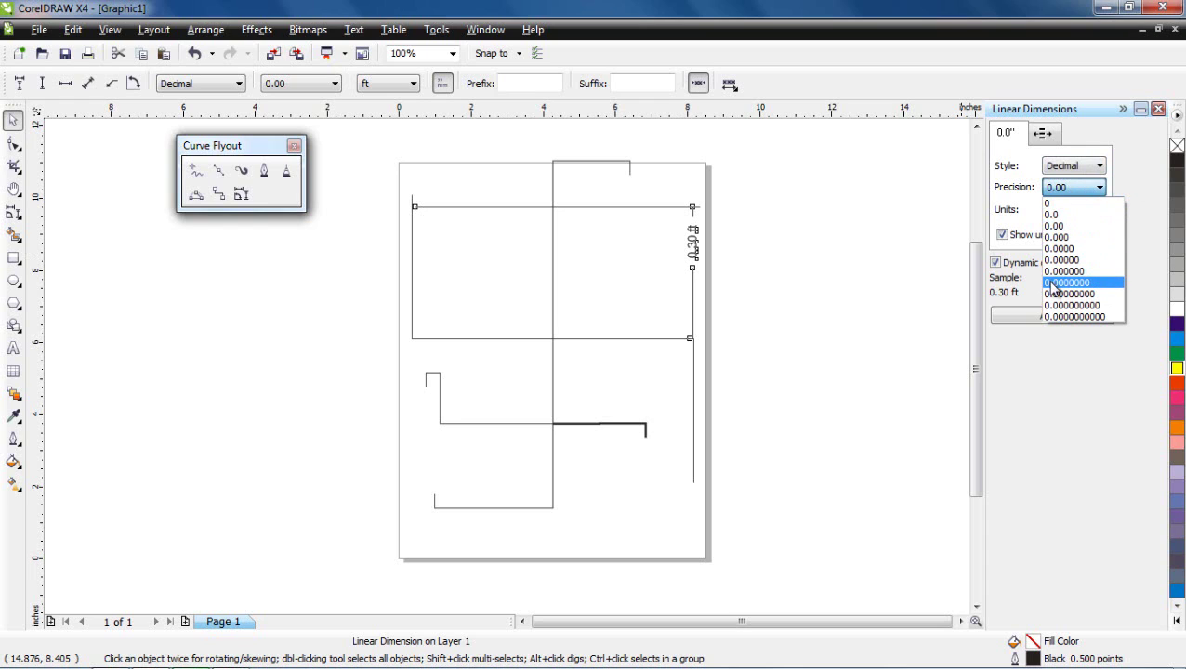
click(1050, 203)
click(1067, 322)
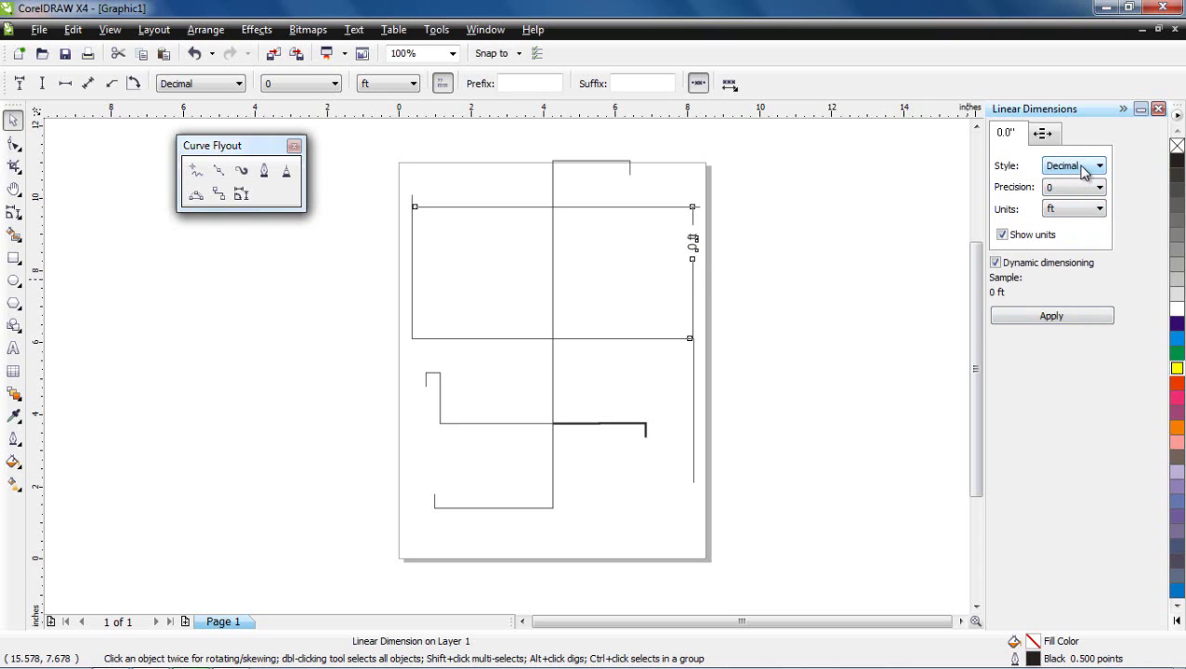
Step: Apply a precision of 0.0 to the selected vertical dimension
click(1077, 188)
click(1059, 216)
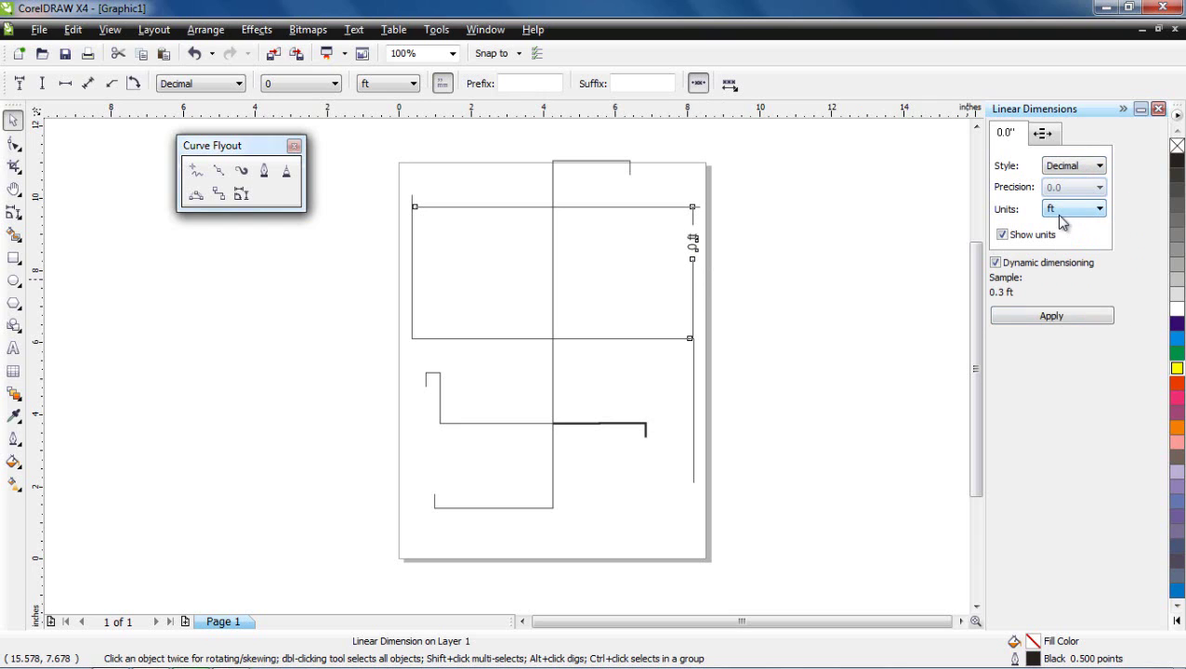
click(1052, 318)
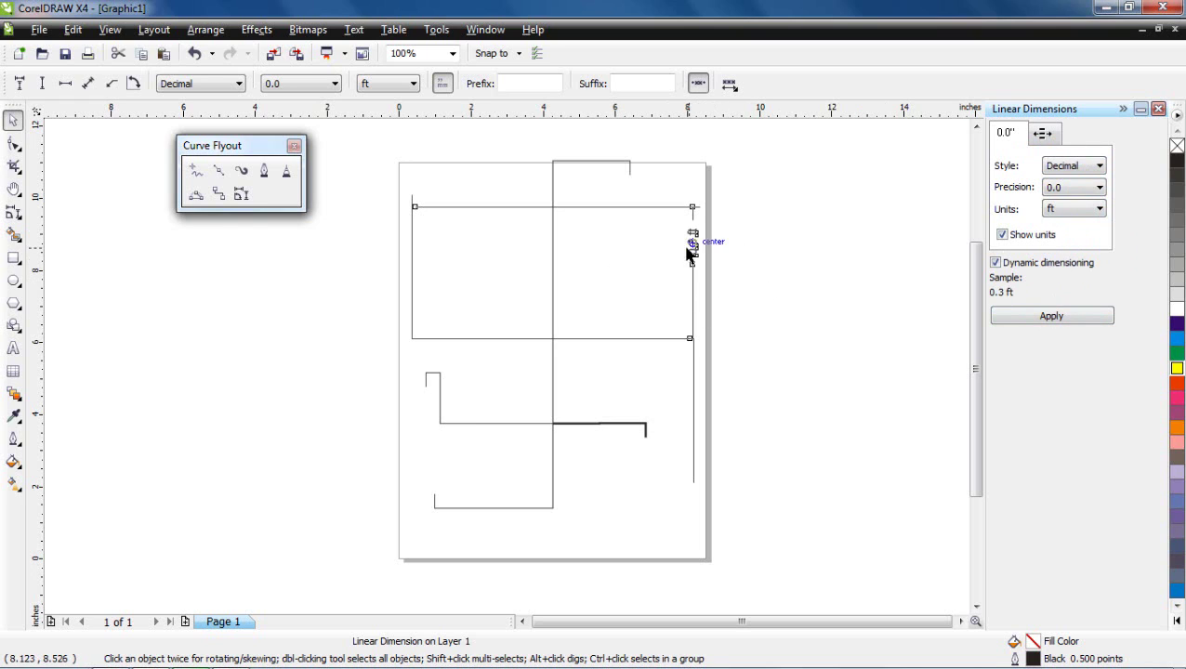
Step: Place a vertical dimension spanning about 4.65 in down from the first connector's lower horizontal line, with its text near the lower end, and deselect it
click(241, 193)
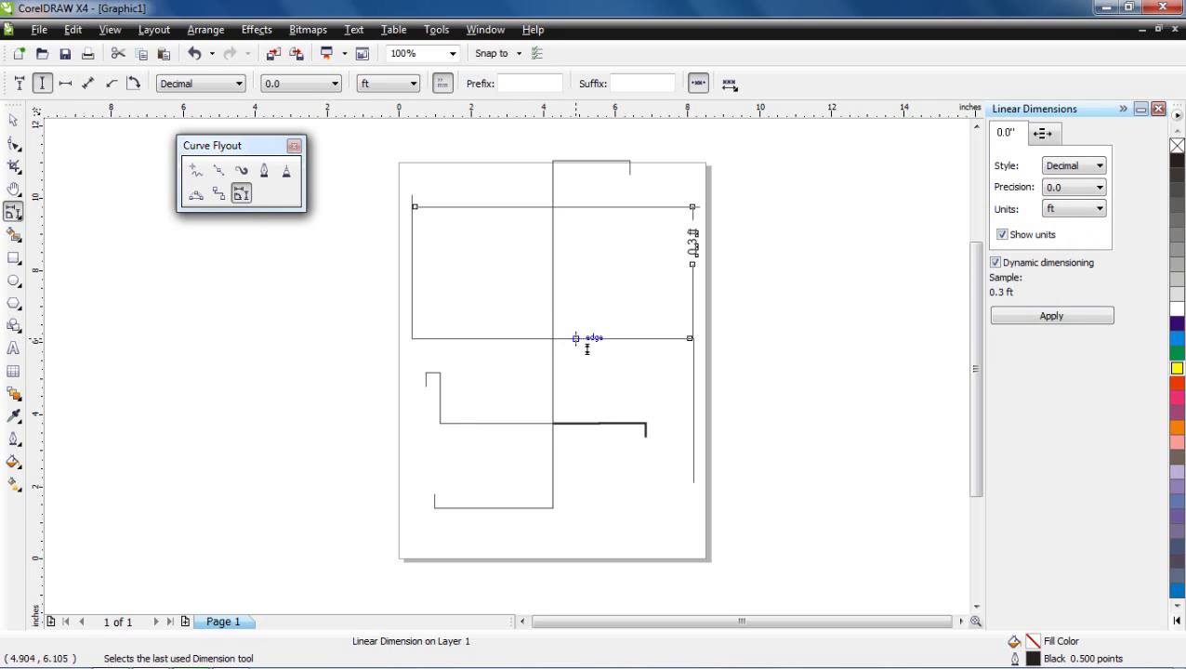
click(575, 339)
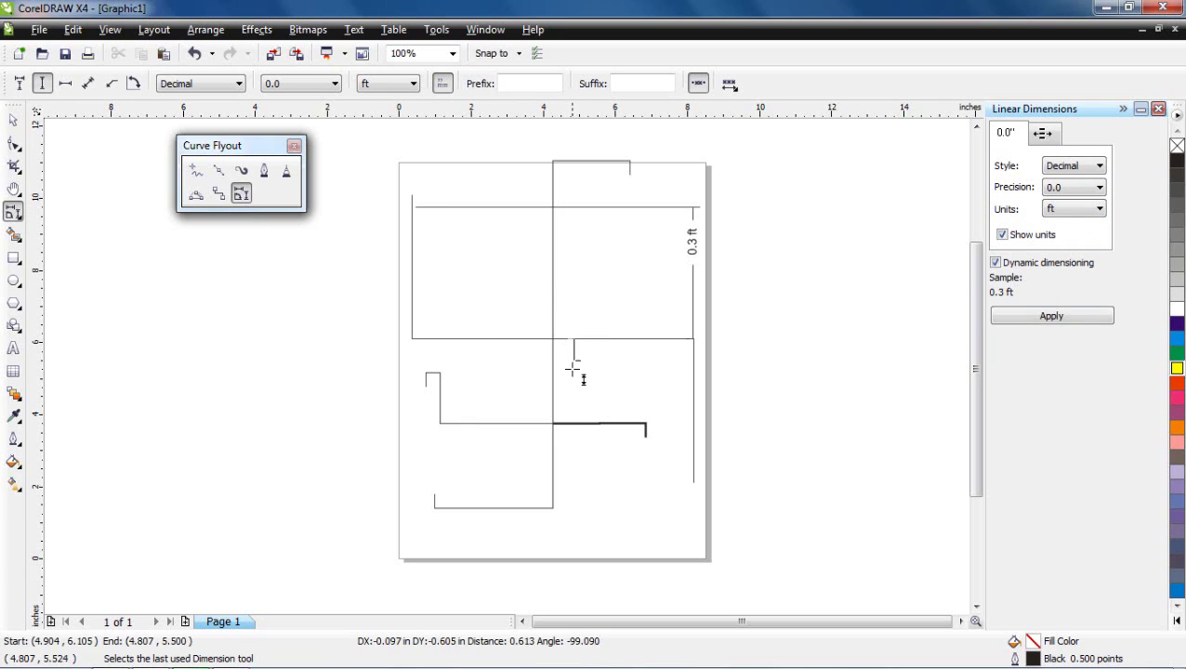
click(587, 507)
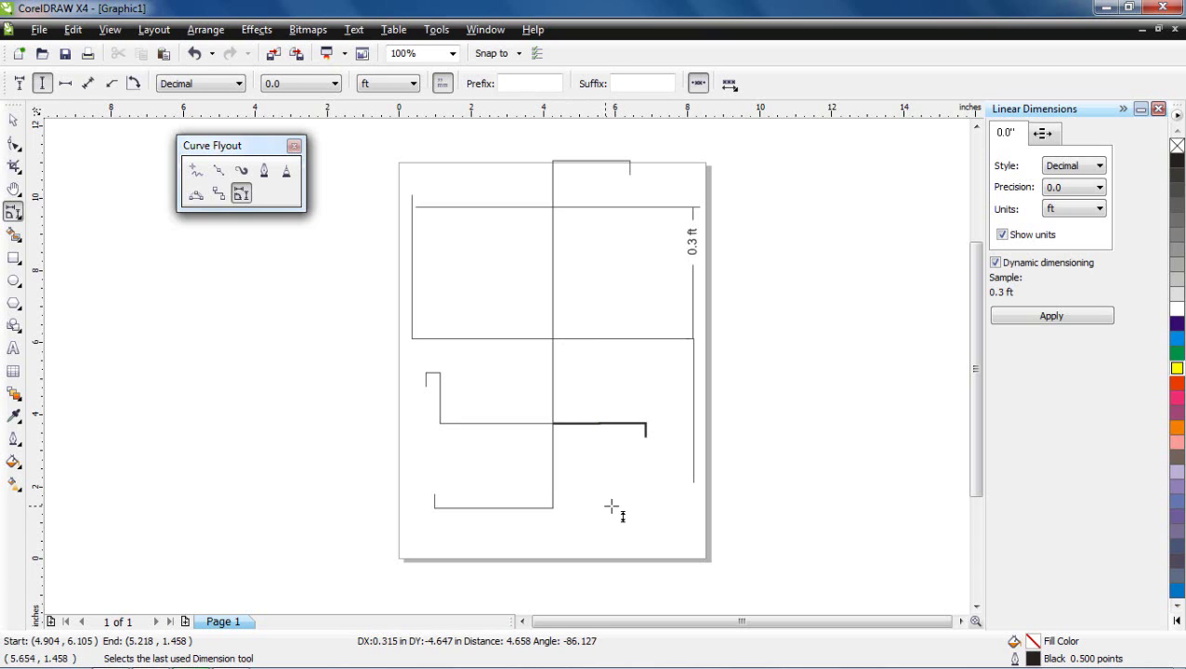
click(659, 502)
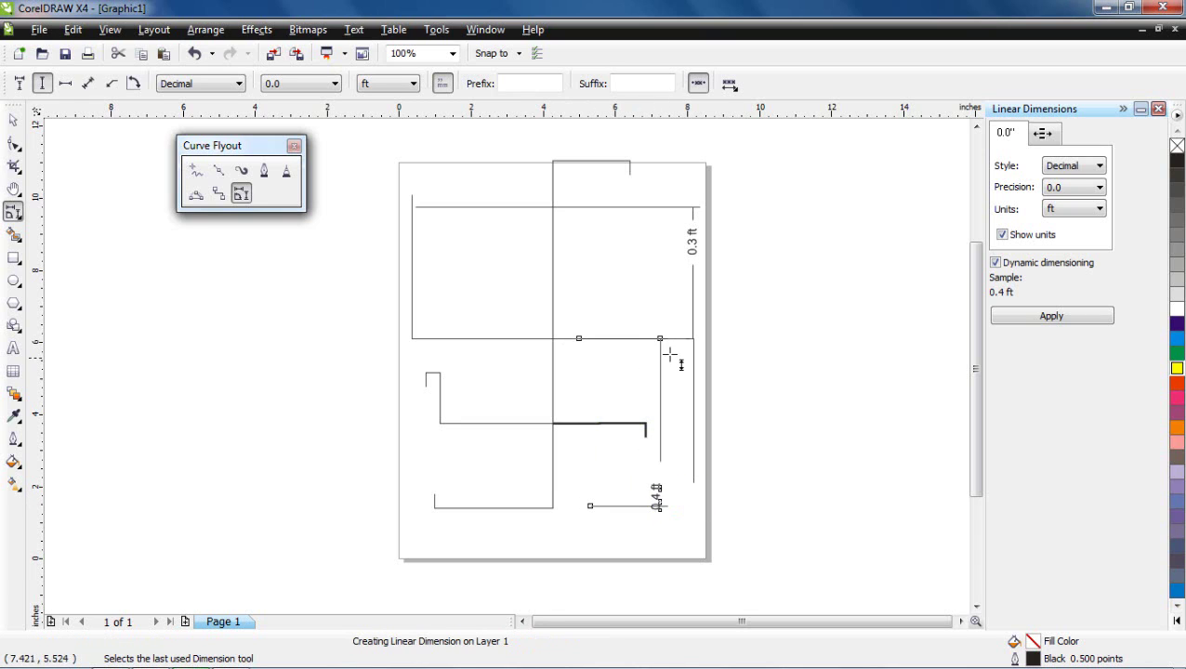
click(14, 121)
click(738, 420)
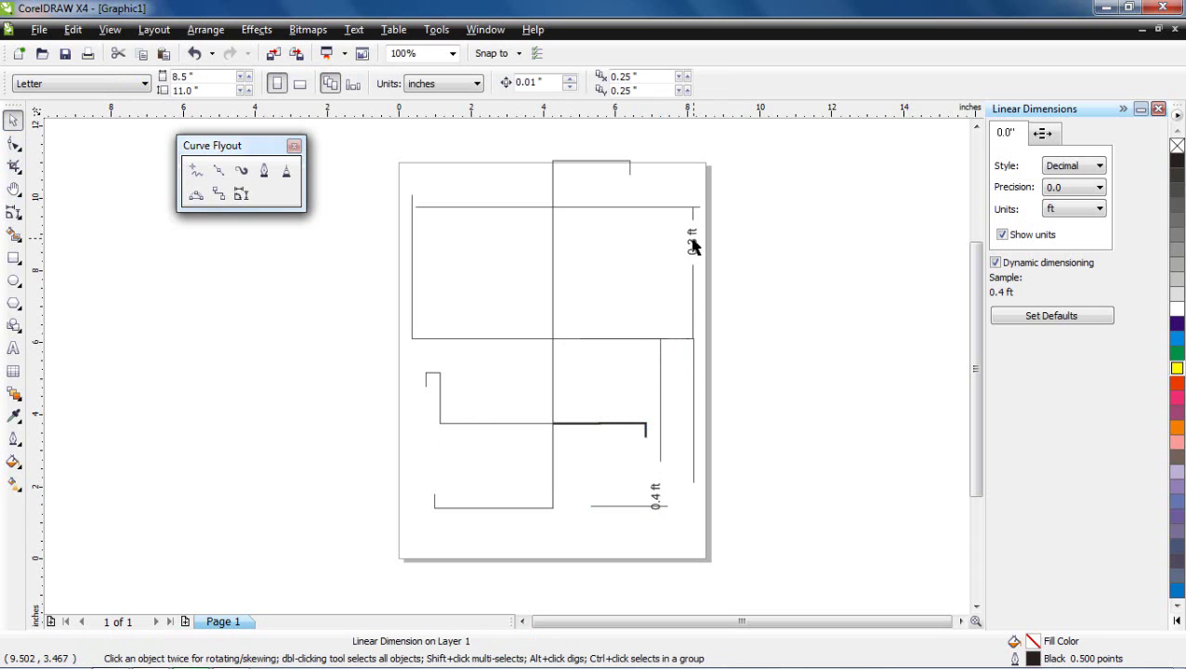
Step: Select all the connectors and dimensions on the page and delete them
click(650, 506)
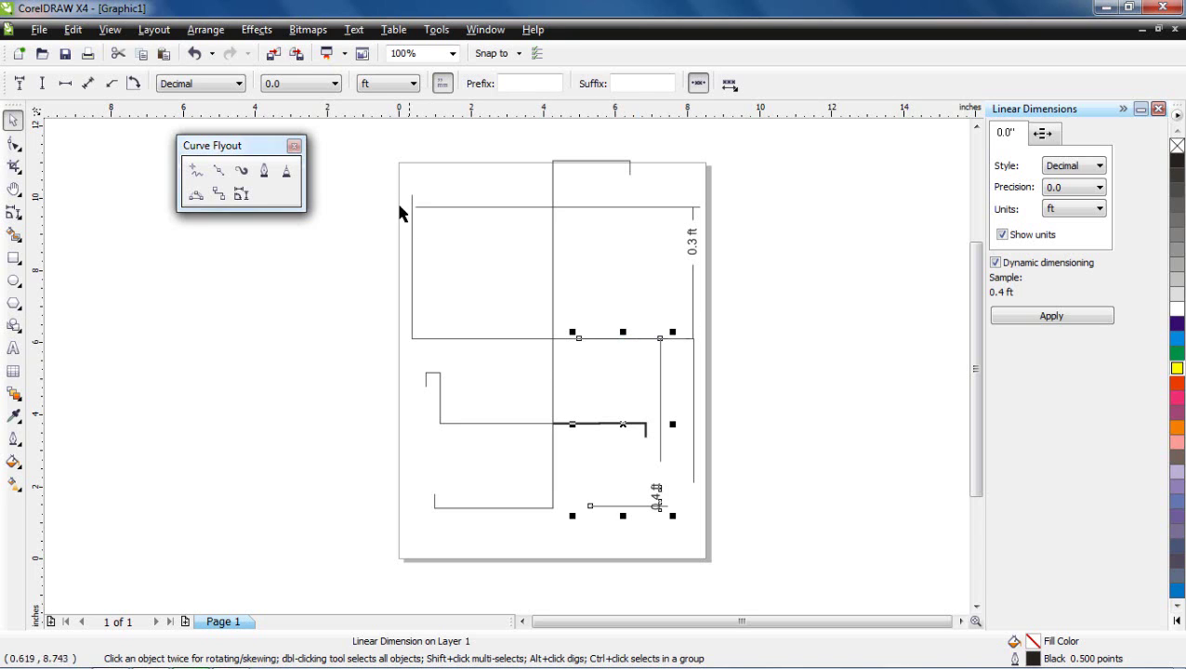
drag(388, 171, 722, 524)
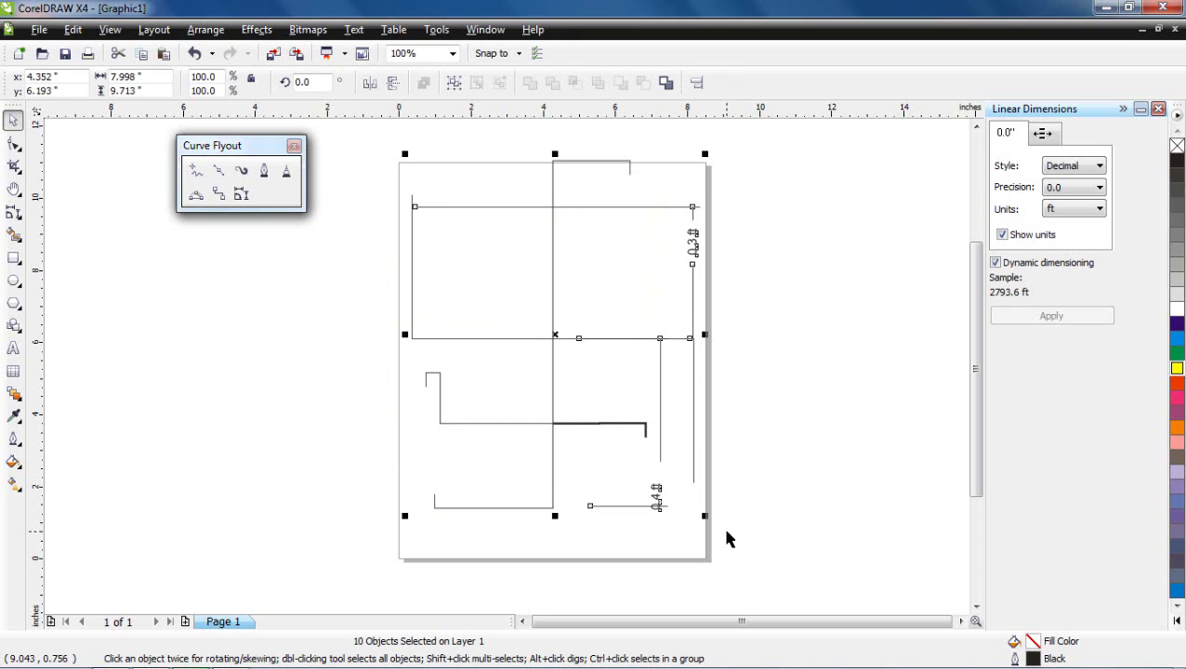
key(Delete)
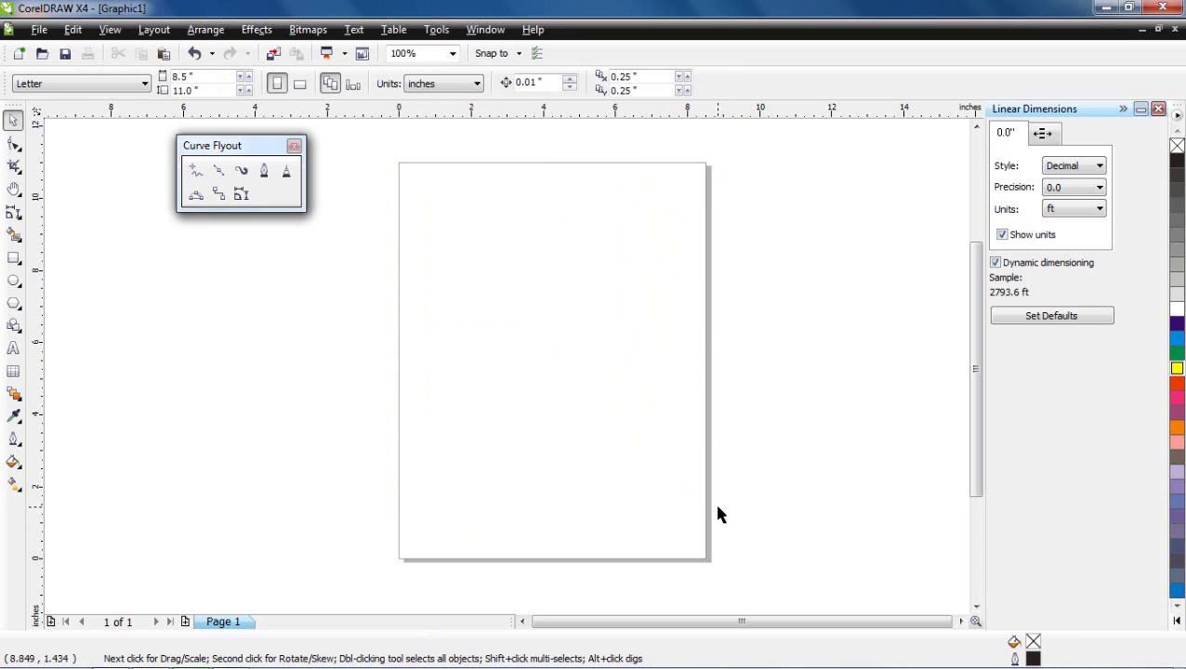